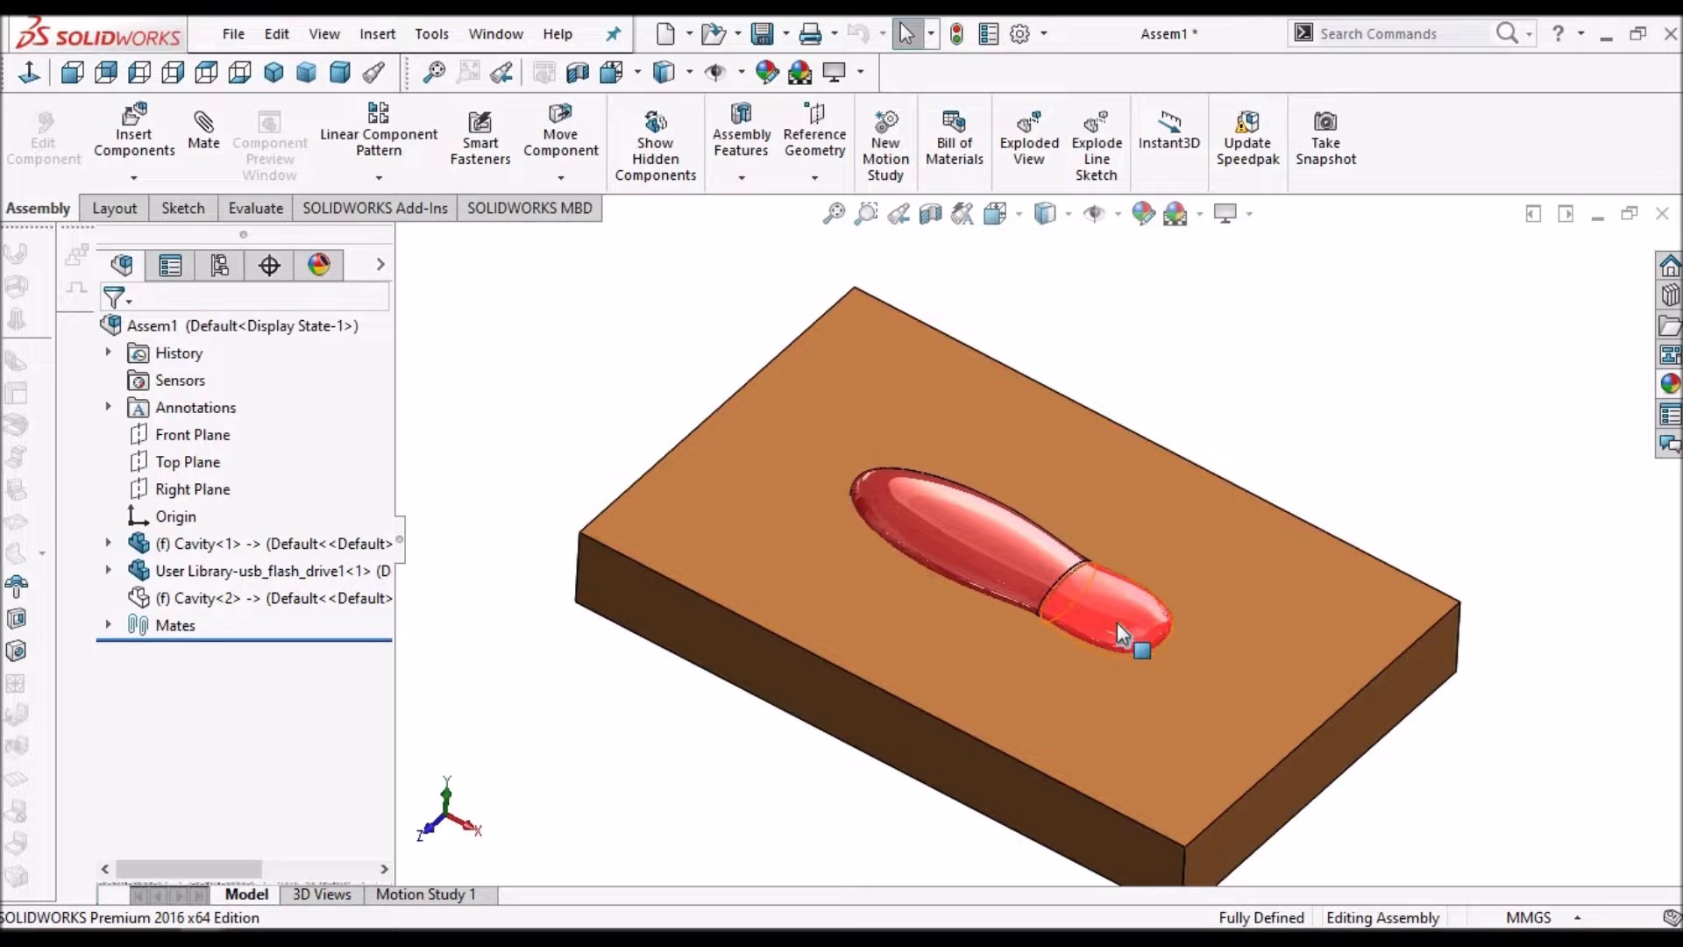
Start editing the Cavity<1> block in the context of the assembly
{"action": "middle_click_drag", "start_coordinate": [1097, 628], "coordinate": [1049, 687]}
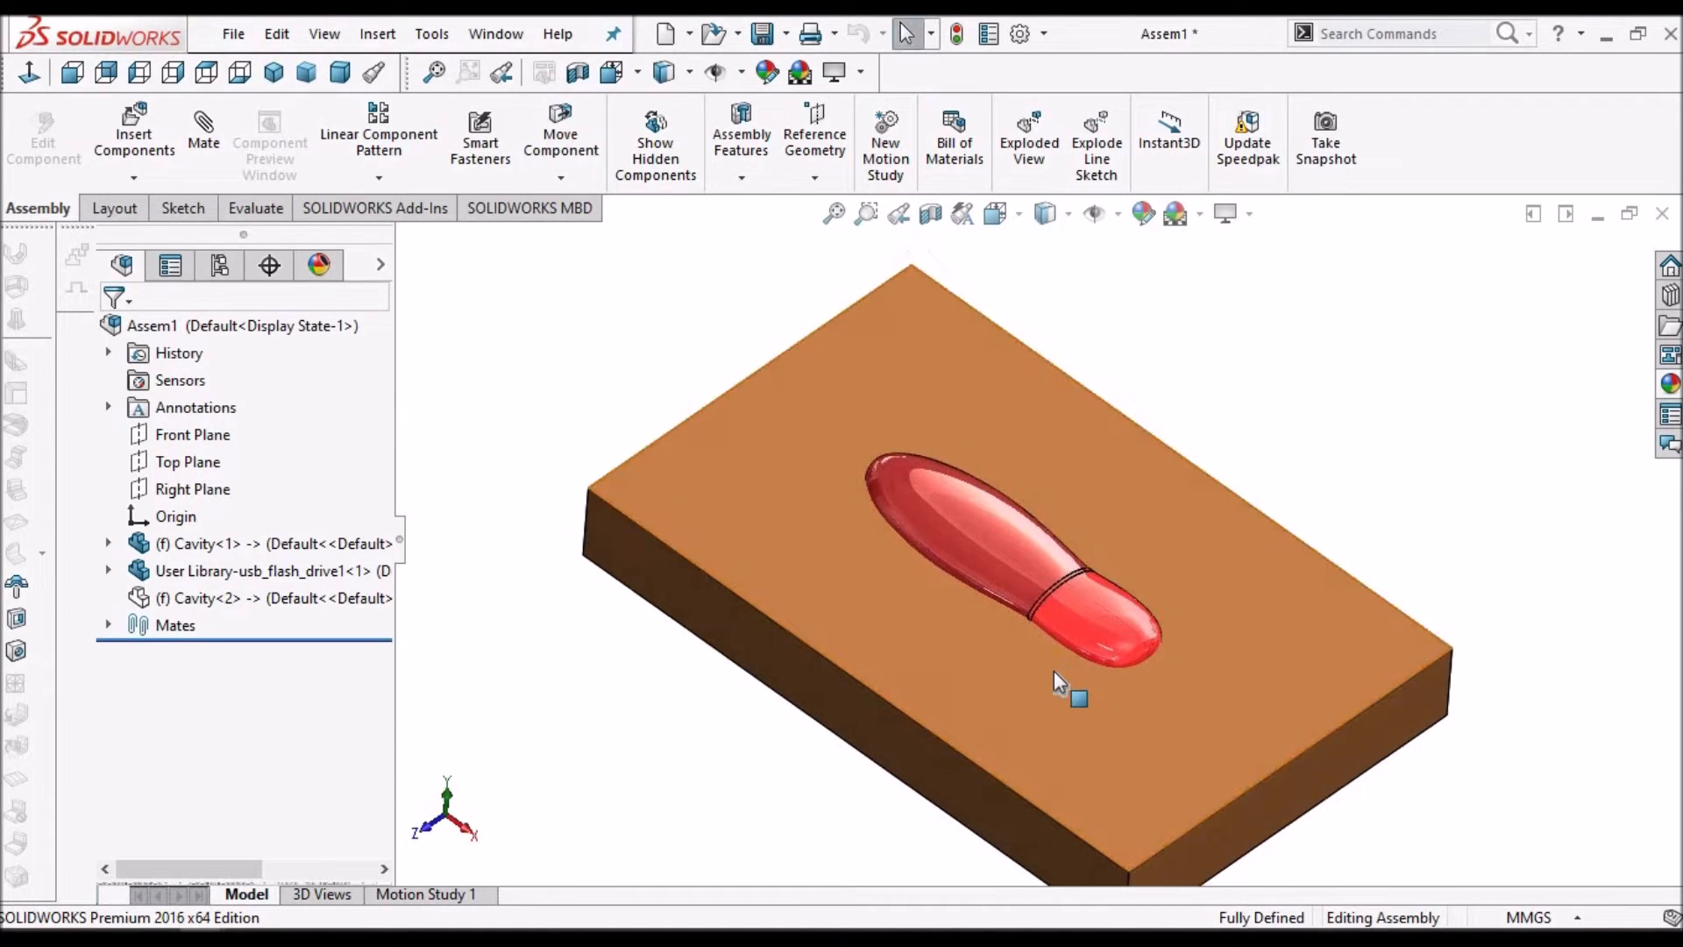
{"action": "mouse_move", "coordinate": [1101, 542]}
{"action": "middle_mouse_down"}
{"action": "mouse_move", "coordinate": [1109, 526]}
{"action": "mouse_move", "coordinate": [1096, 536]}
{"action": "middle_mouse_up"}
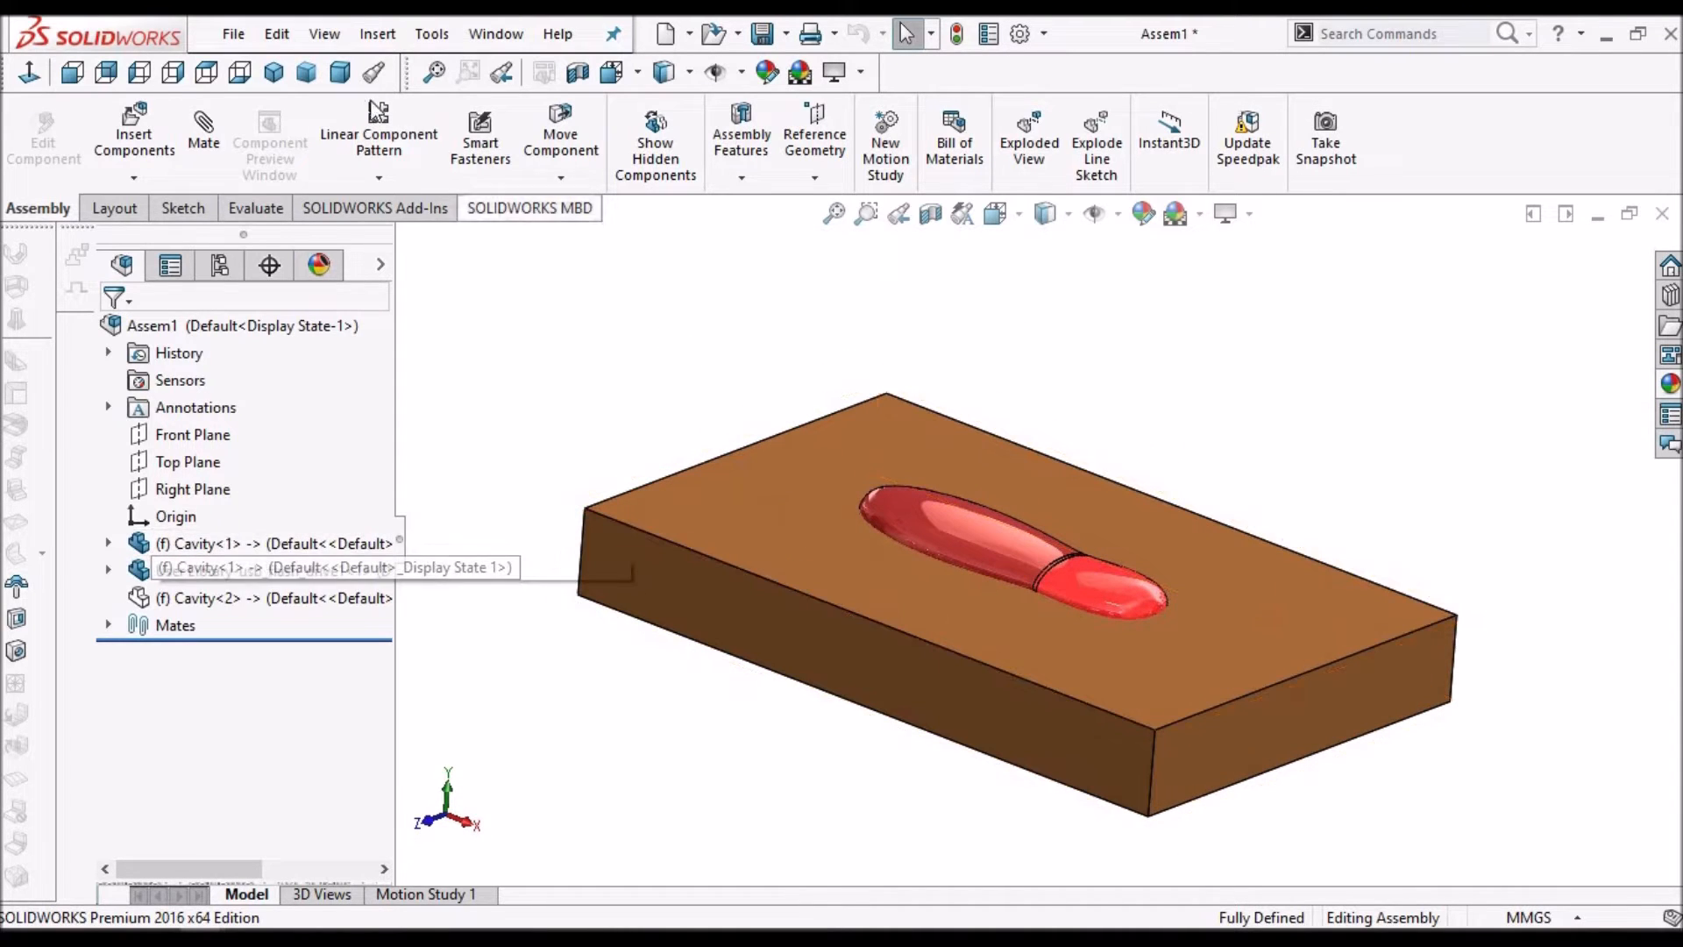
{"action": "left_click", "coordinate": [337, 75]}
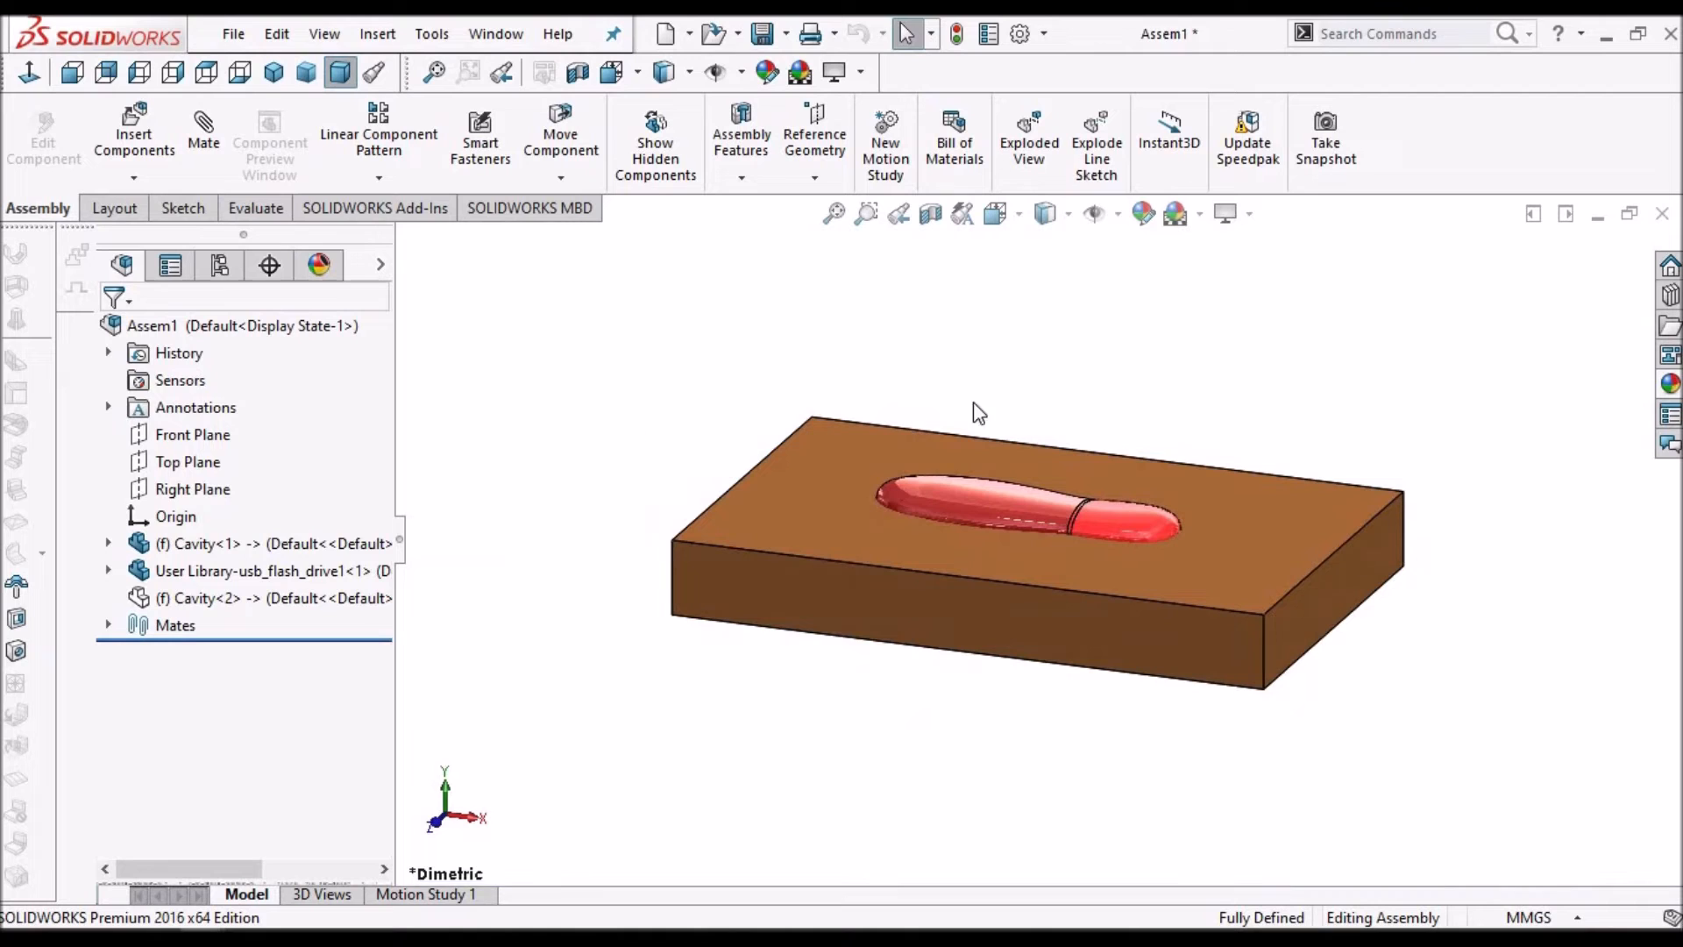
{"action": "middle_click_drag", "start_coordinate": [1079, 427], "coordinate": [1254, 458]}
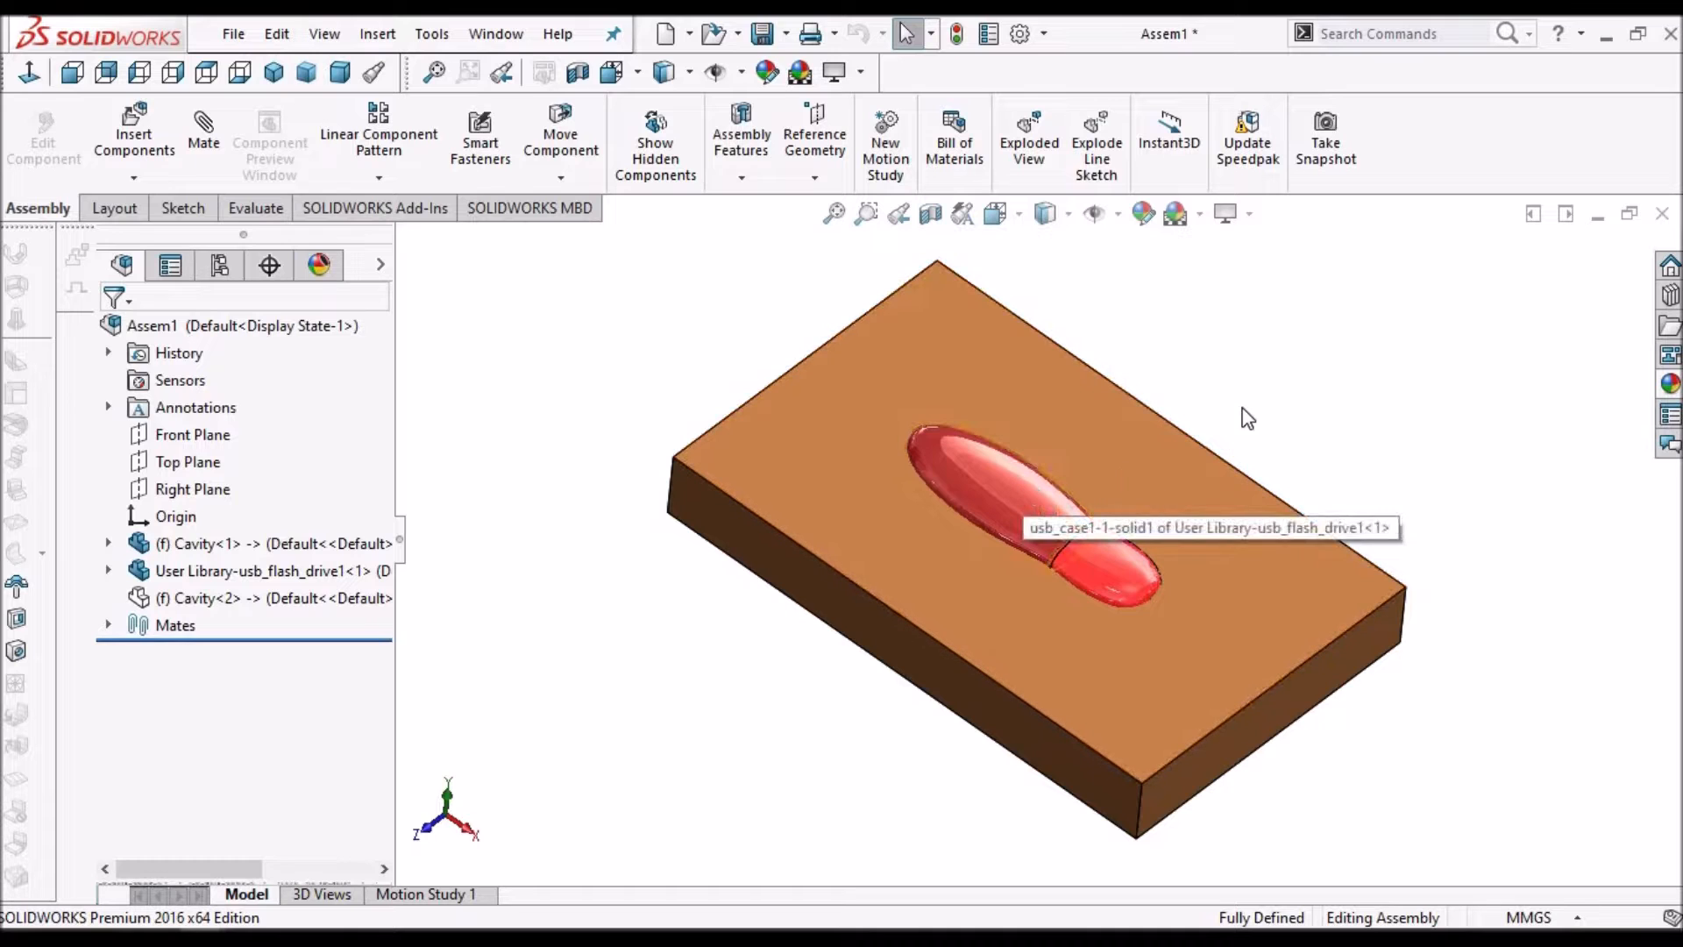
{"action": "left_click", "coordinate": [272, 543]}
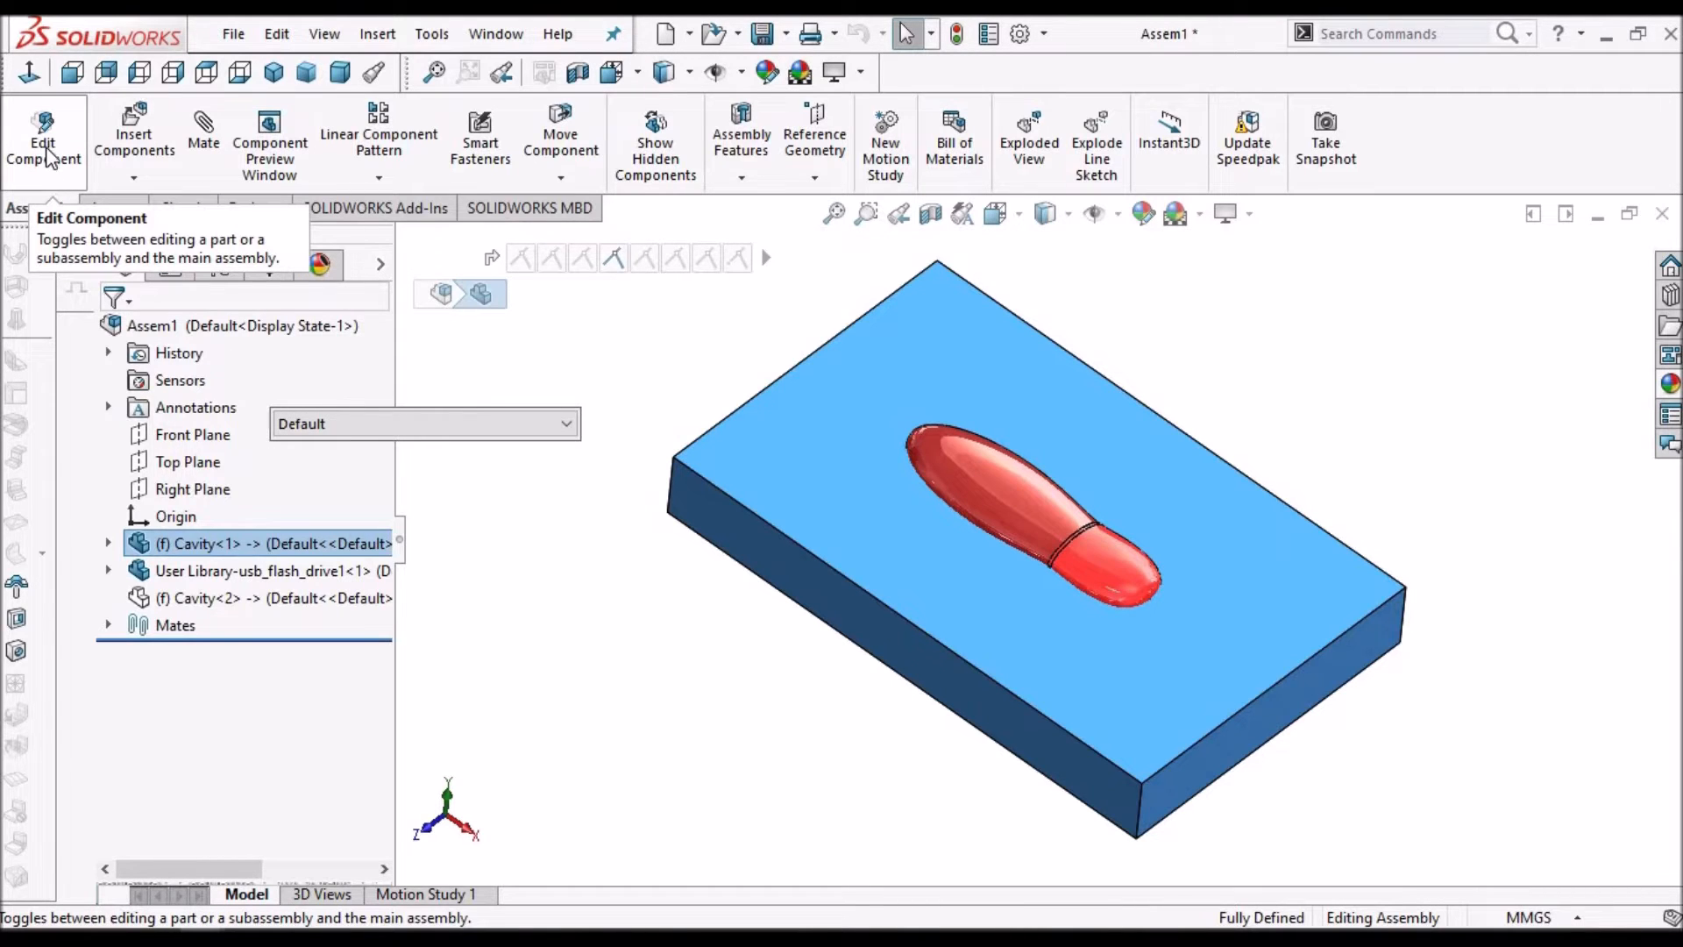
{"action": "left_click", "coordinate": [49, 153]}
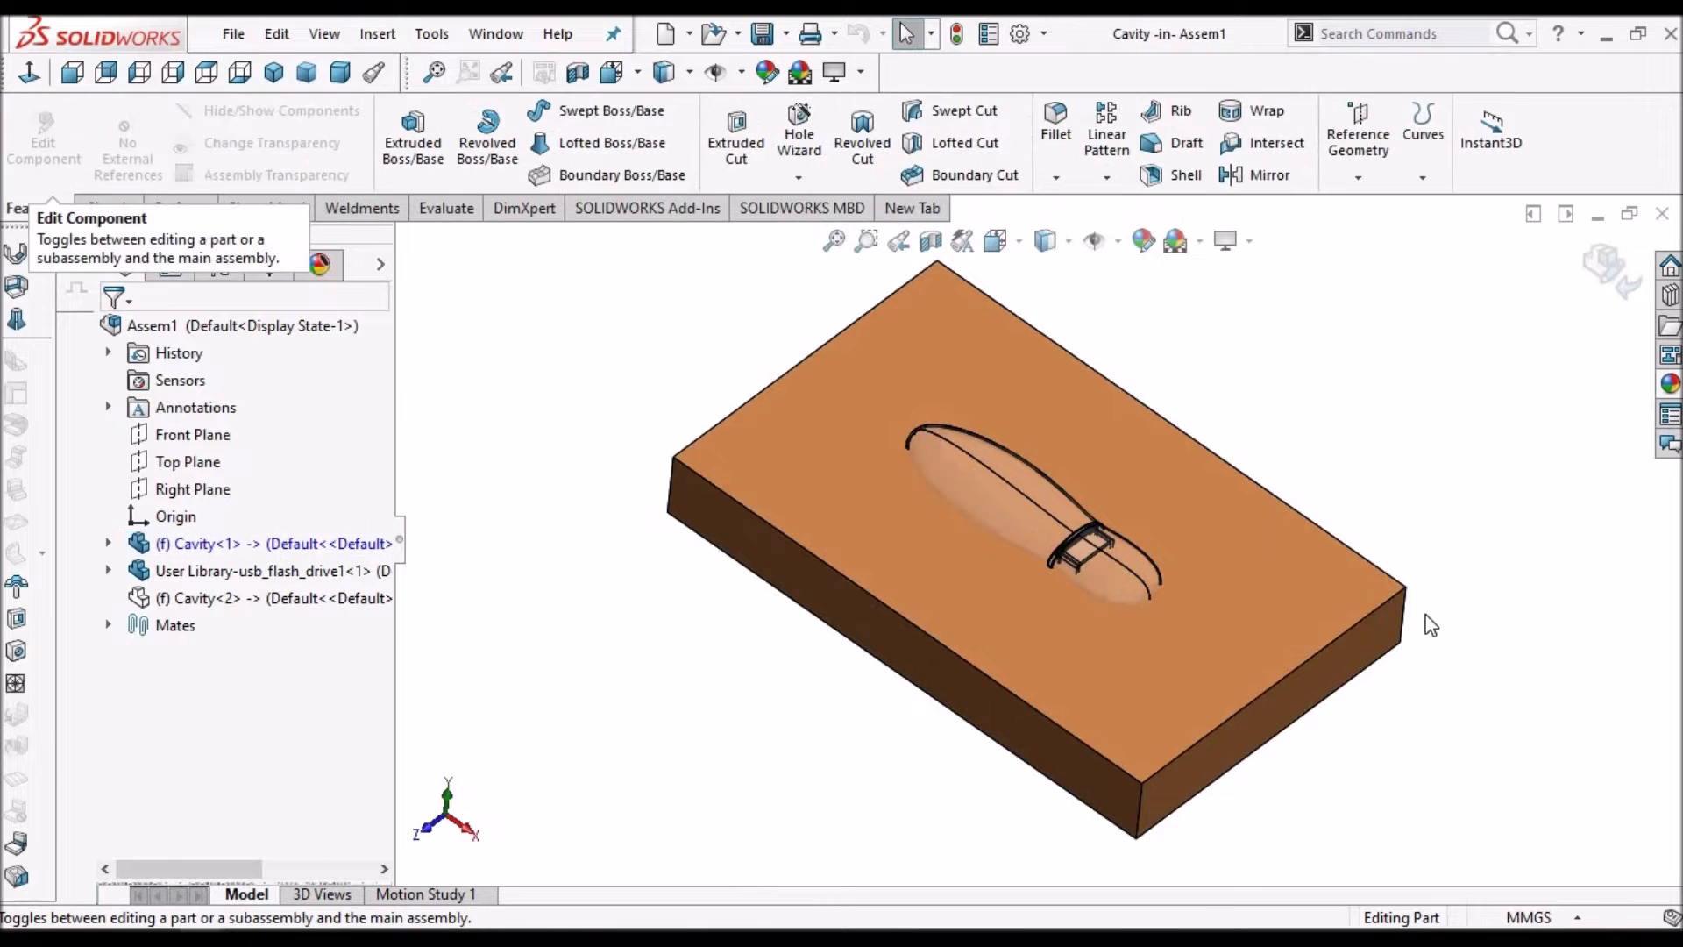
{"action": "left_click", "coordinate": [248, 546]}
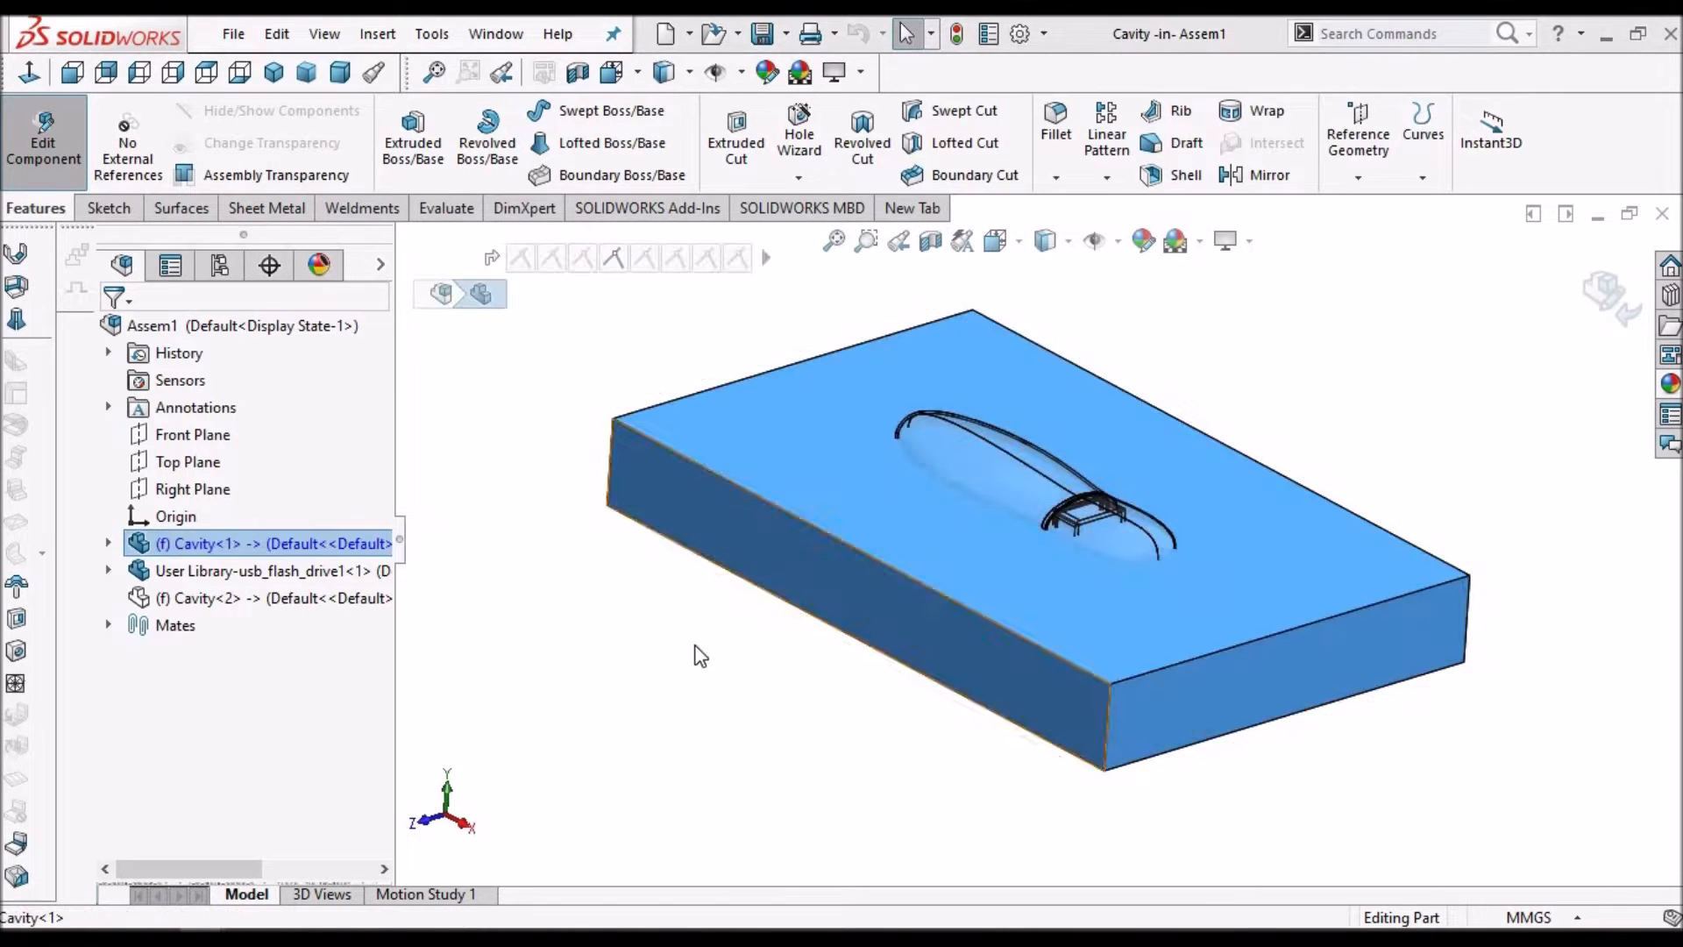
{"action": "left_click", "coordinate": [715, 353]}
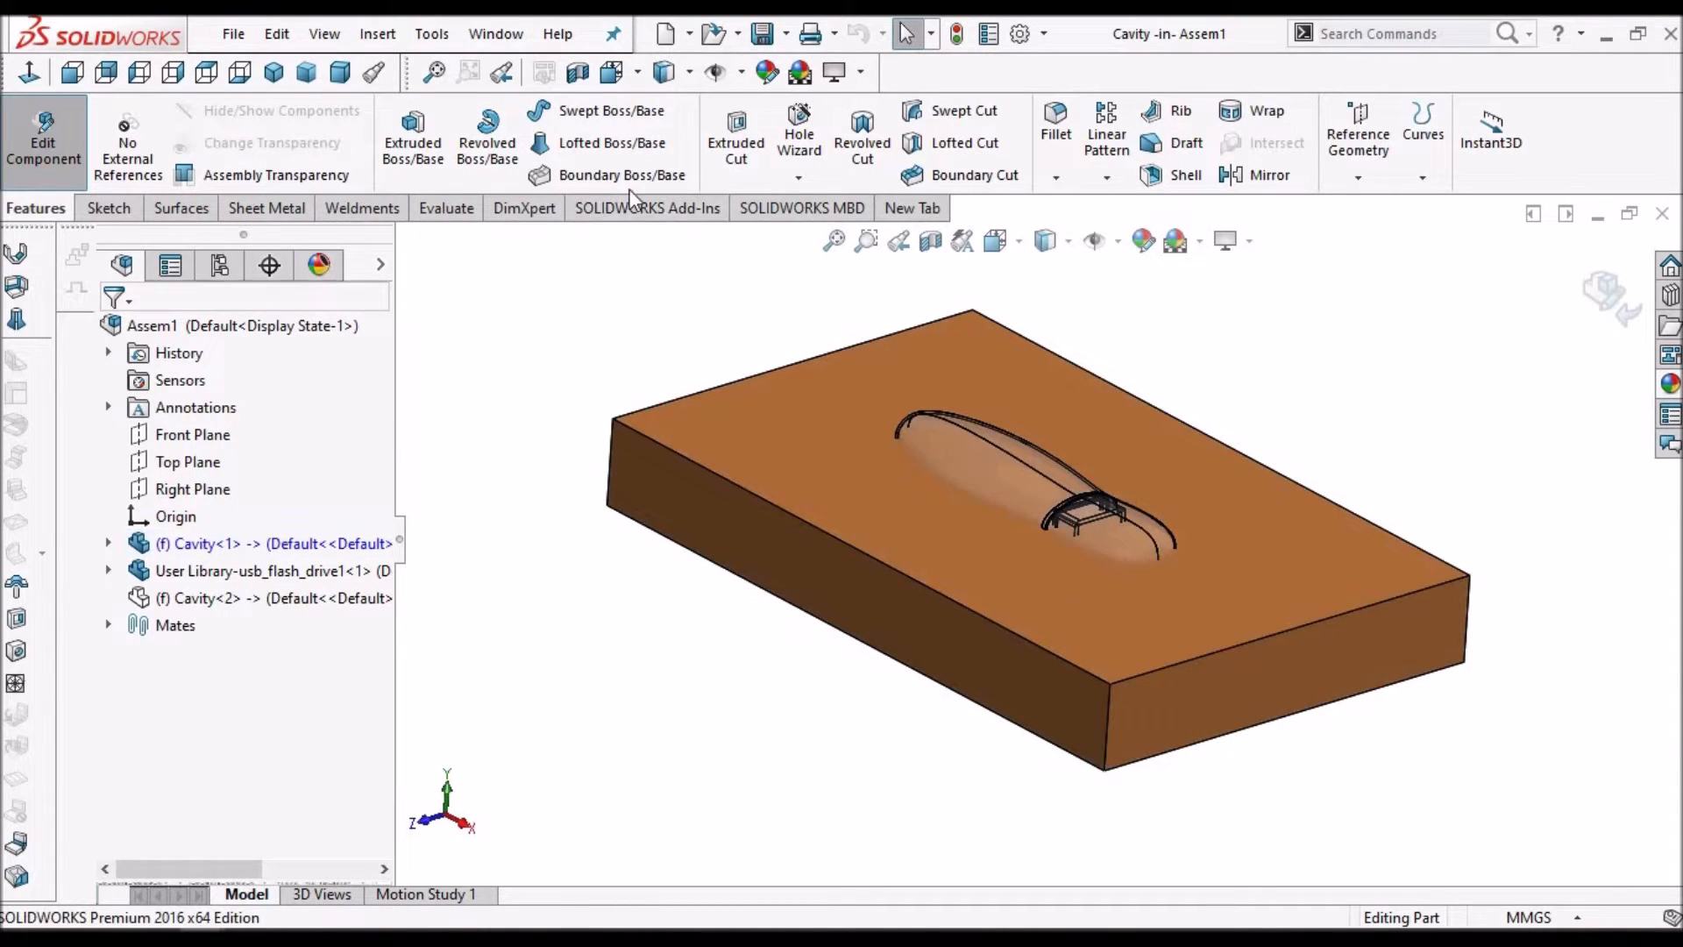
Create a Cavity feature in the block with the User Library-usb_flash_drive1 component as the design component, using 0.00% uniform scaling about component origins
{"action": "left_click", "coordinate": [376, 35]}
{"action": "mouse_move", "coordinate": [432, 160]}
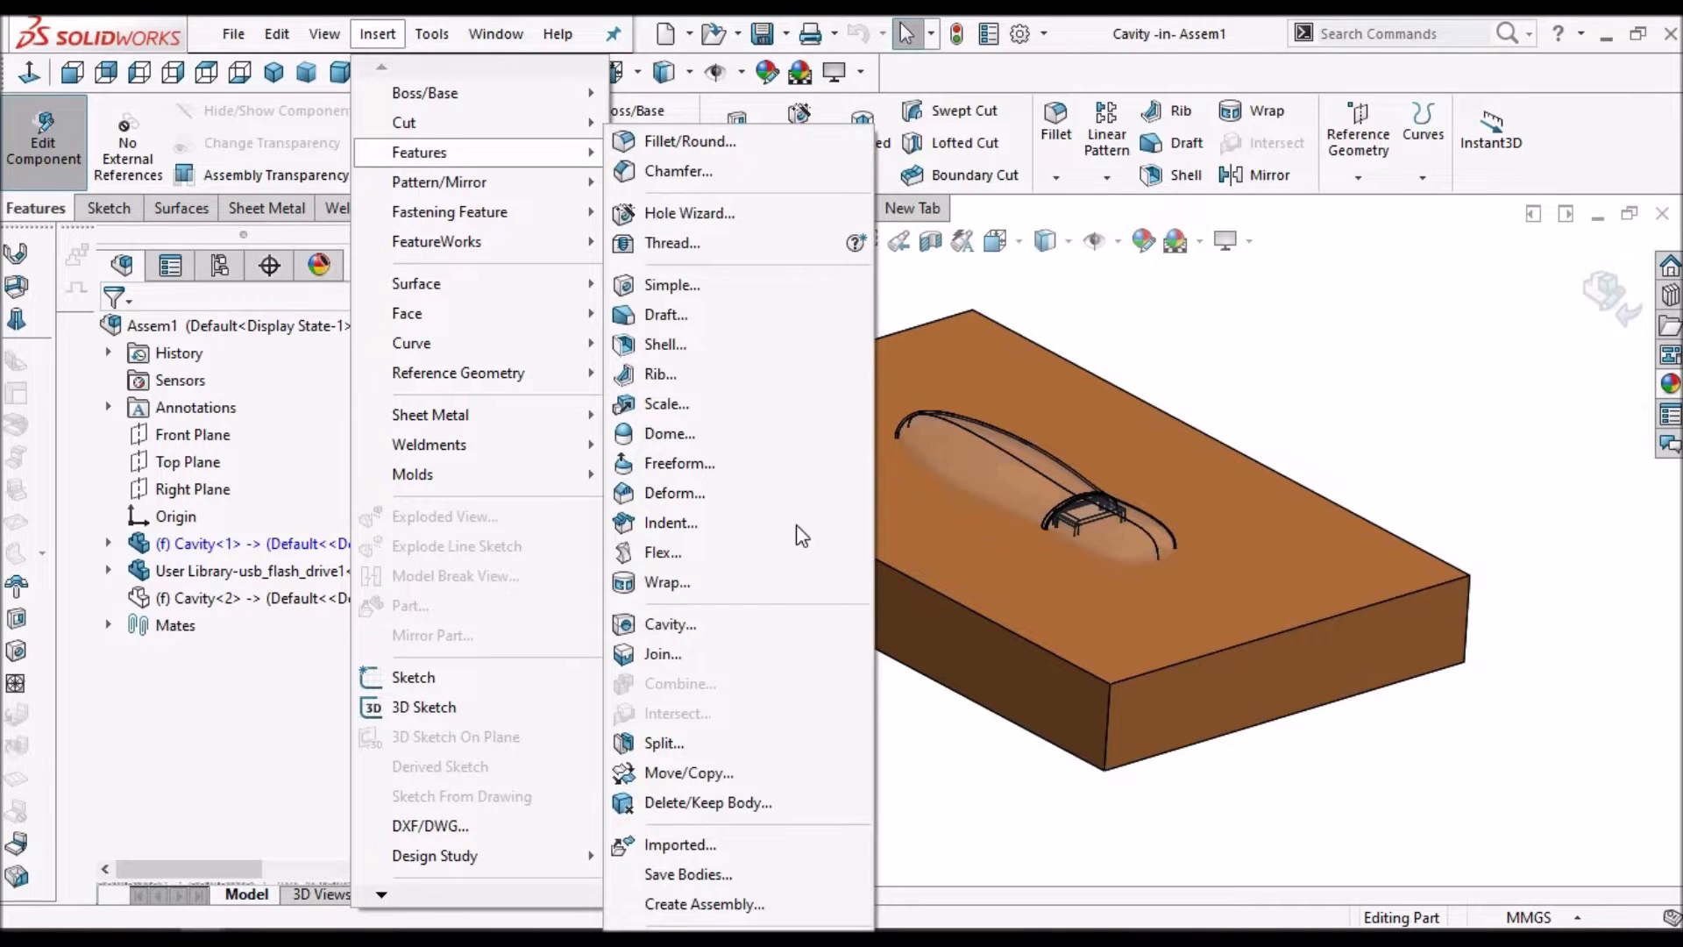
{"action": "left_click", "coordinate": [671, 626]}
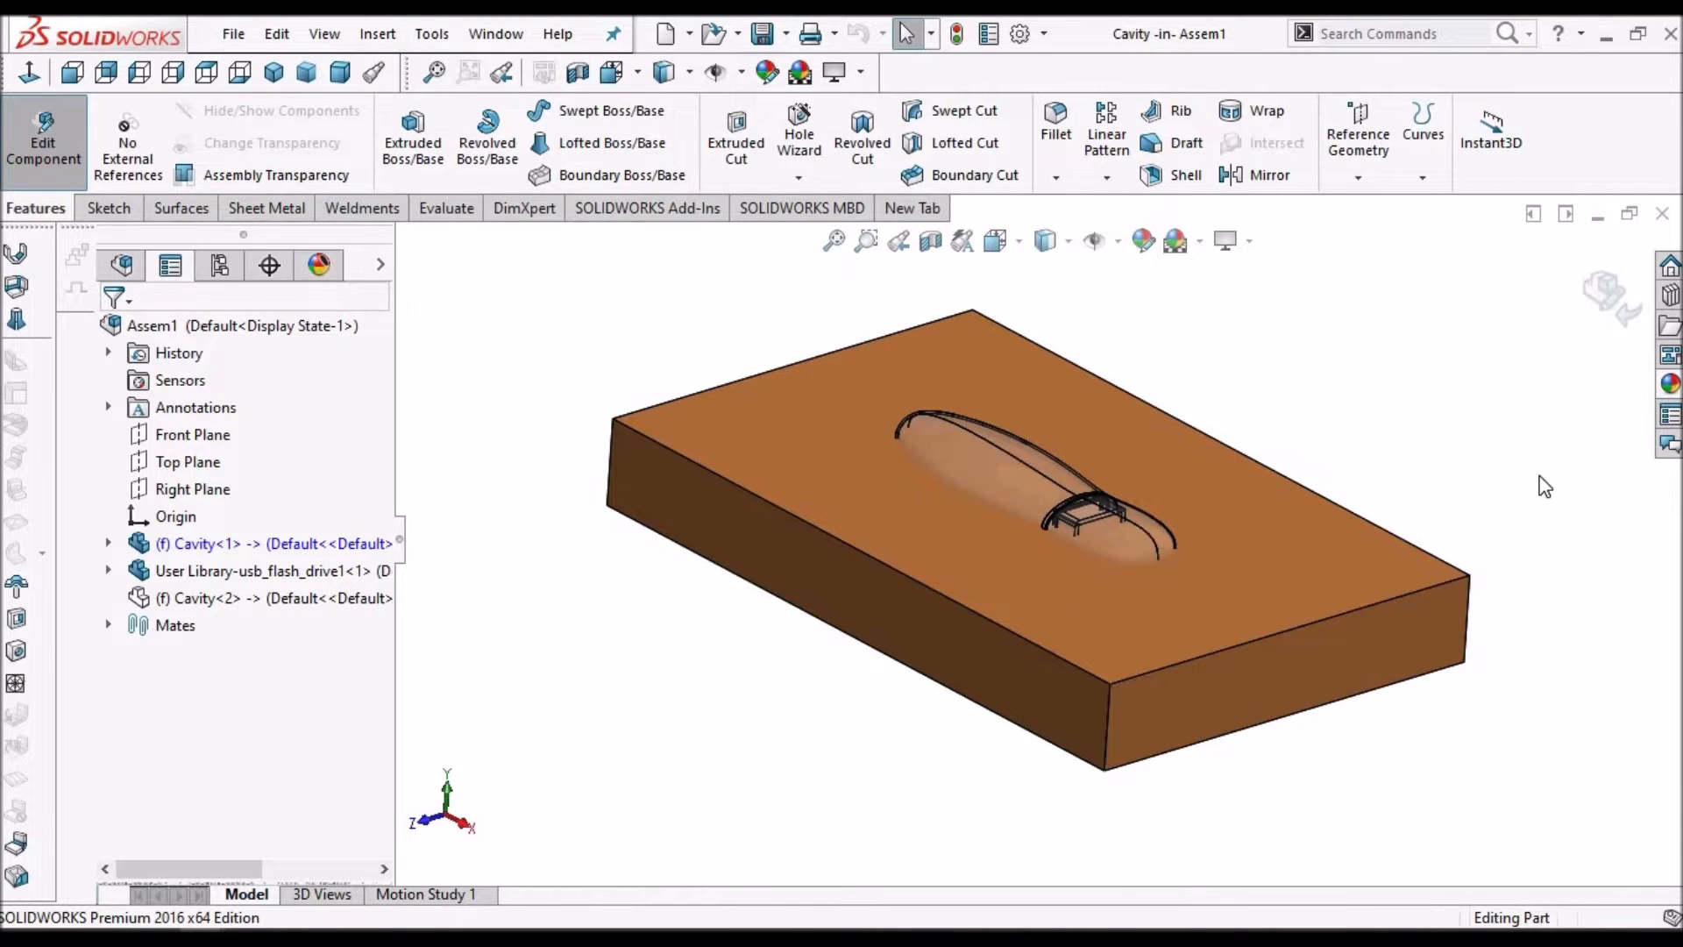
{"action": "middle_click_drag", "start_coordinate": [1335, 477], "coordinate": [997, 466]}
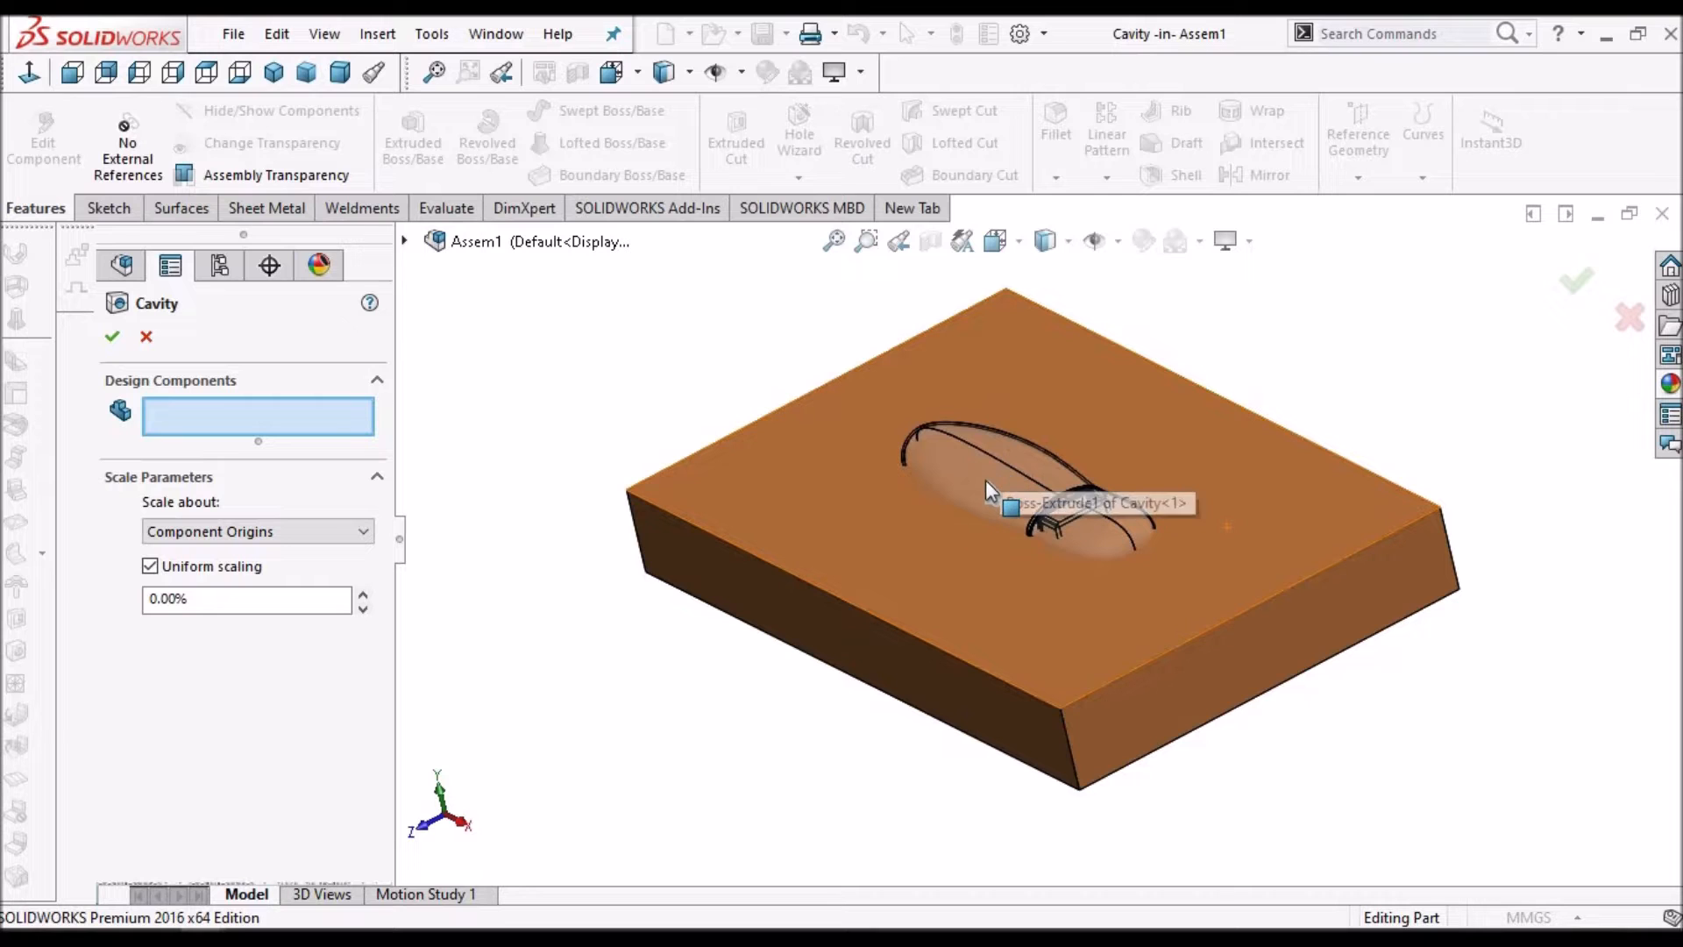
{"action": "middle_click_drag", "start_coordinate": [1017, 556], "coordinate": [985, 481]}
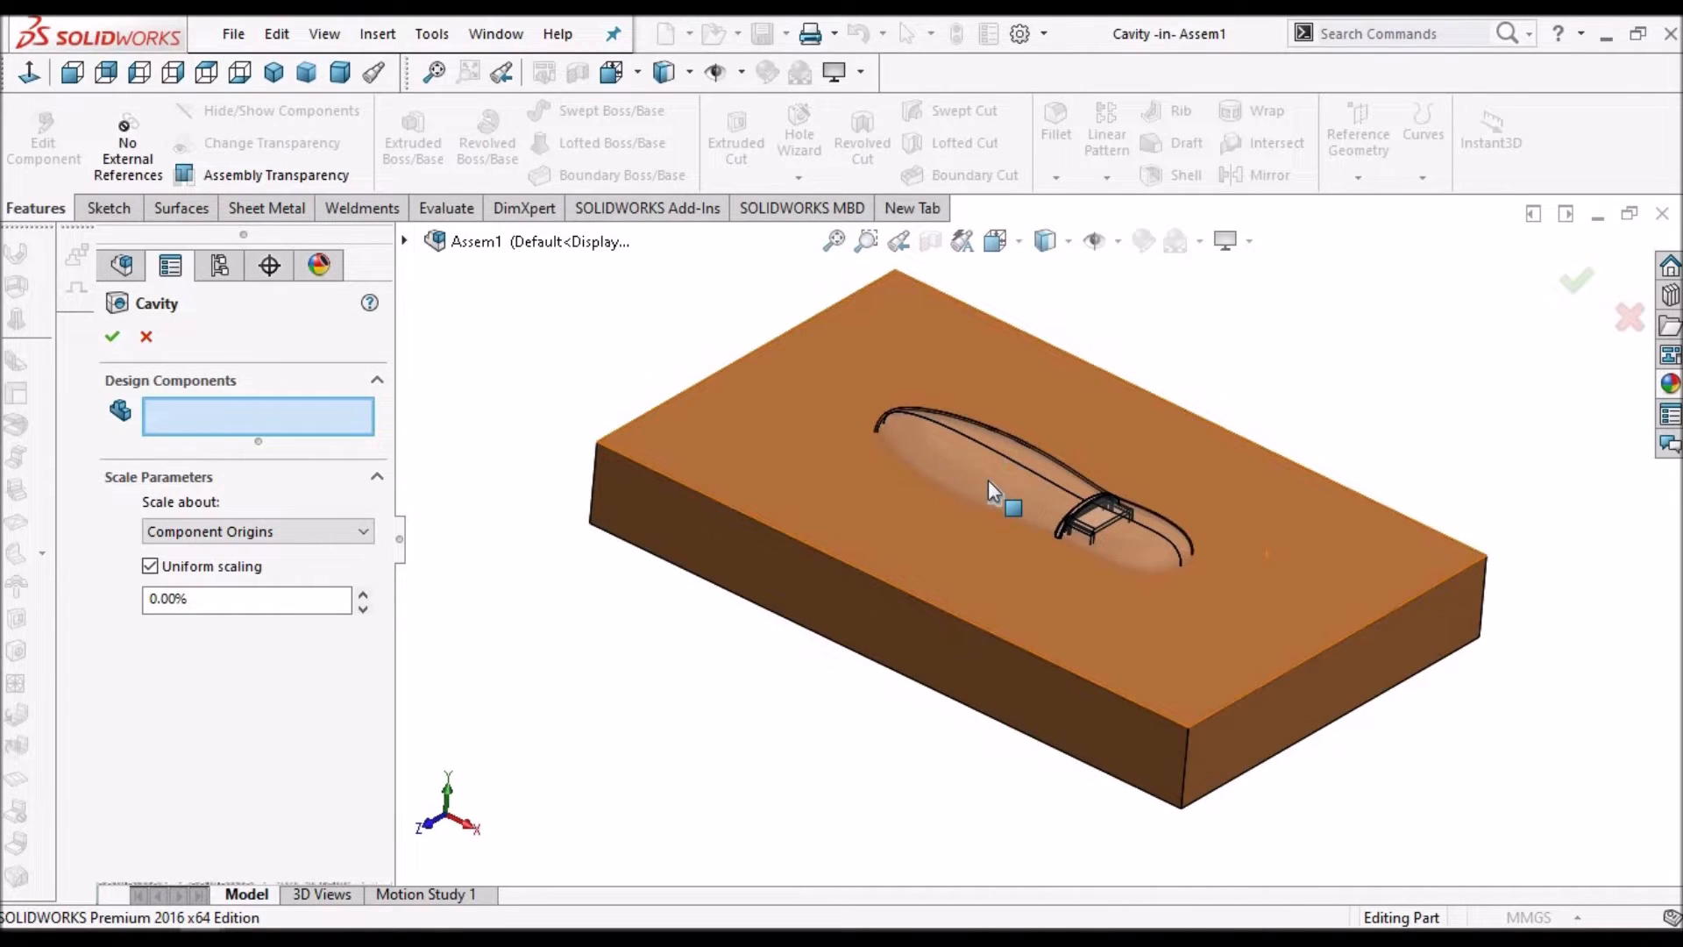
{"action": "right_click", "coordinate": [987, 481]}
{"action": "left_click", "coordinate": [1034, 586]}
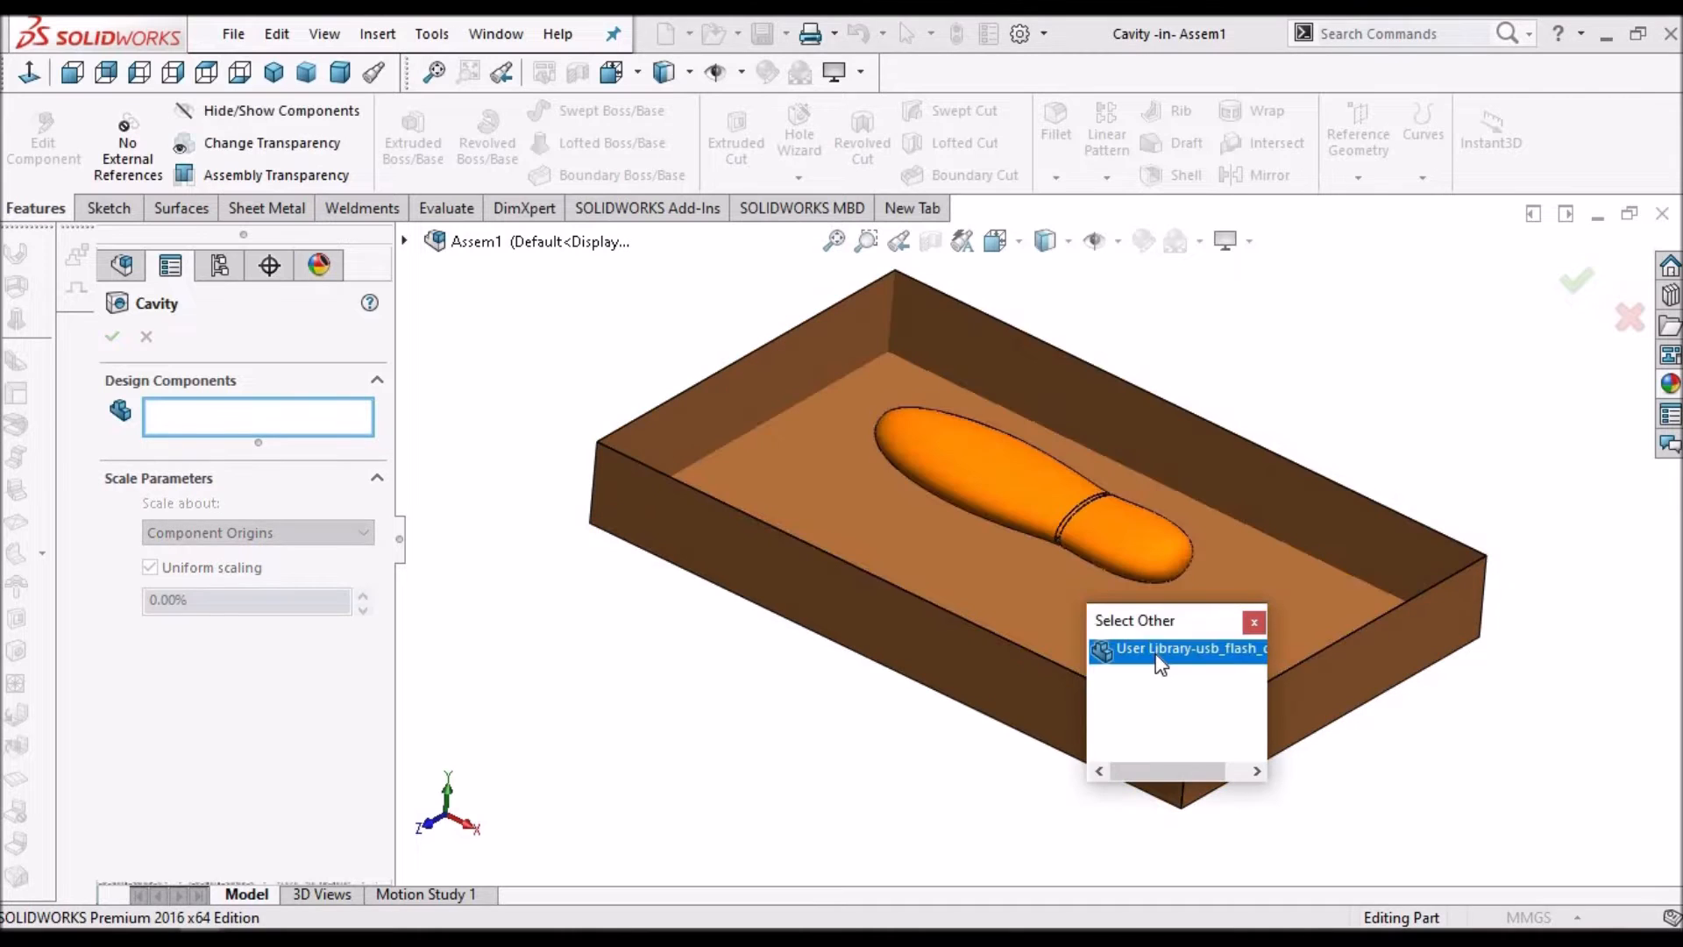
{"action": "left_click", "coordinate": [1155, 654]}
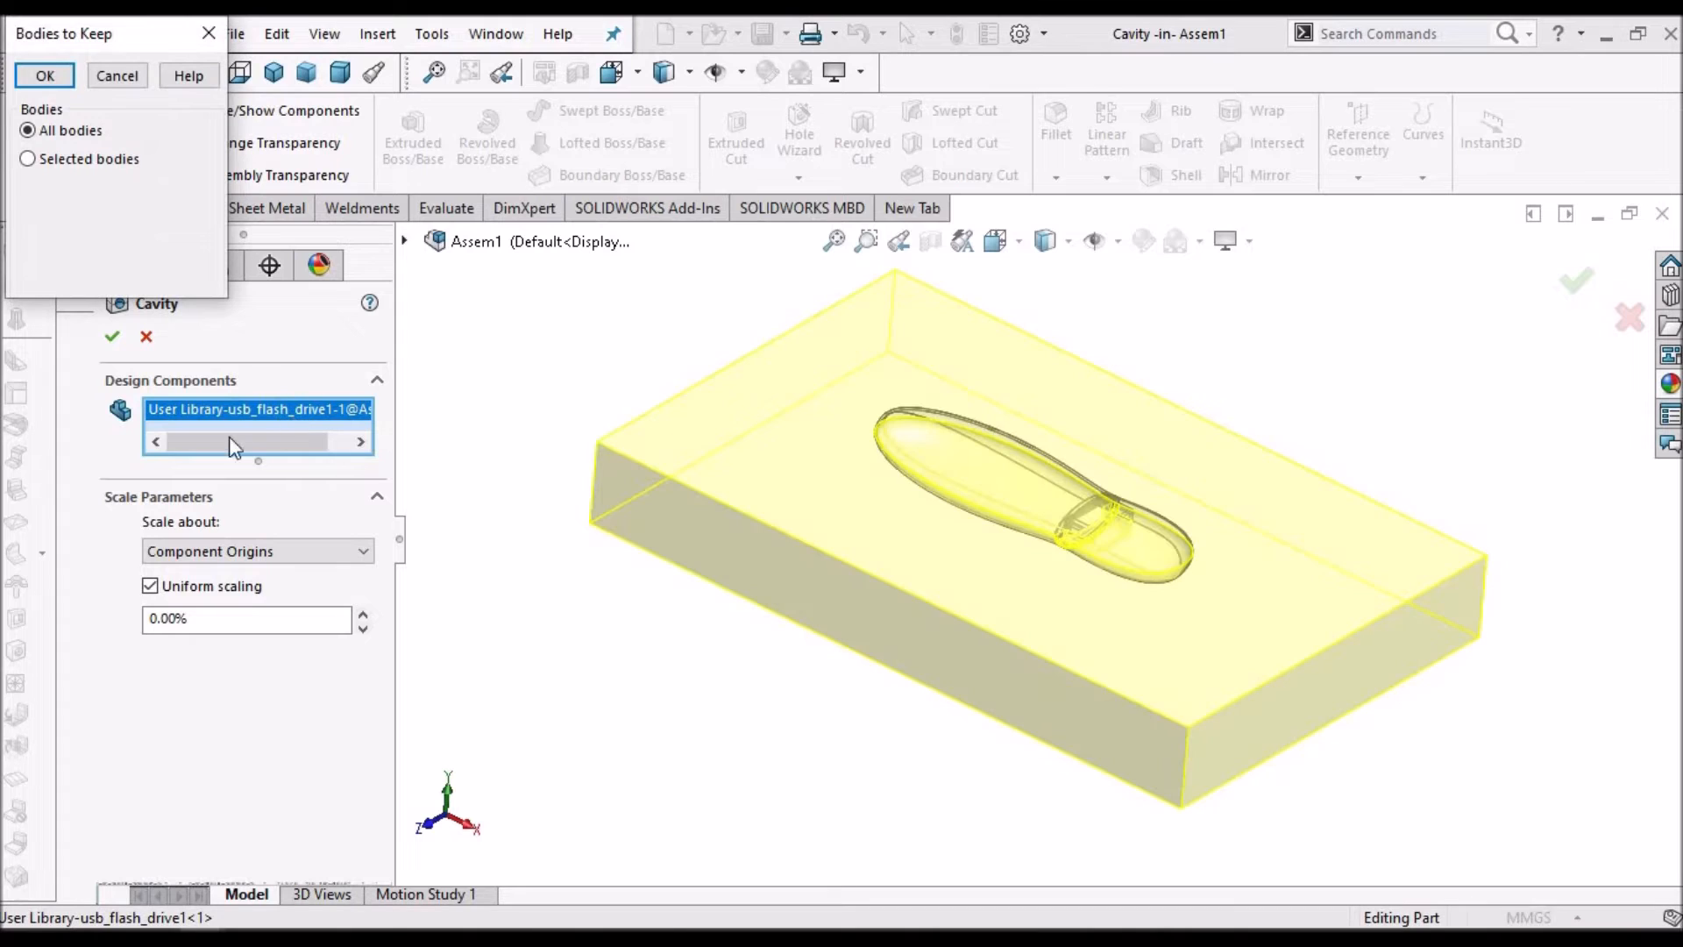
Keep only Body 1 from the cavity result in all configurations and return to editing the assembly
{"action": "left_click", "coordinate": [32, 160]}
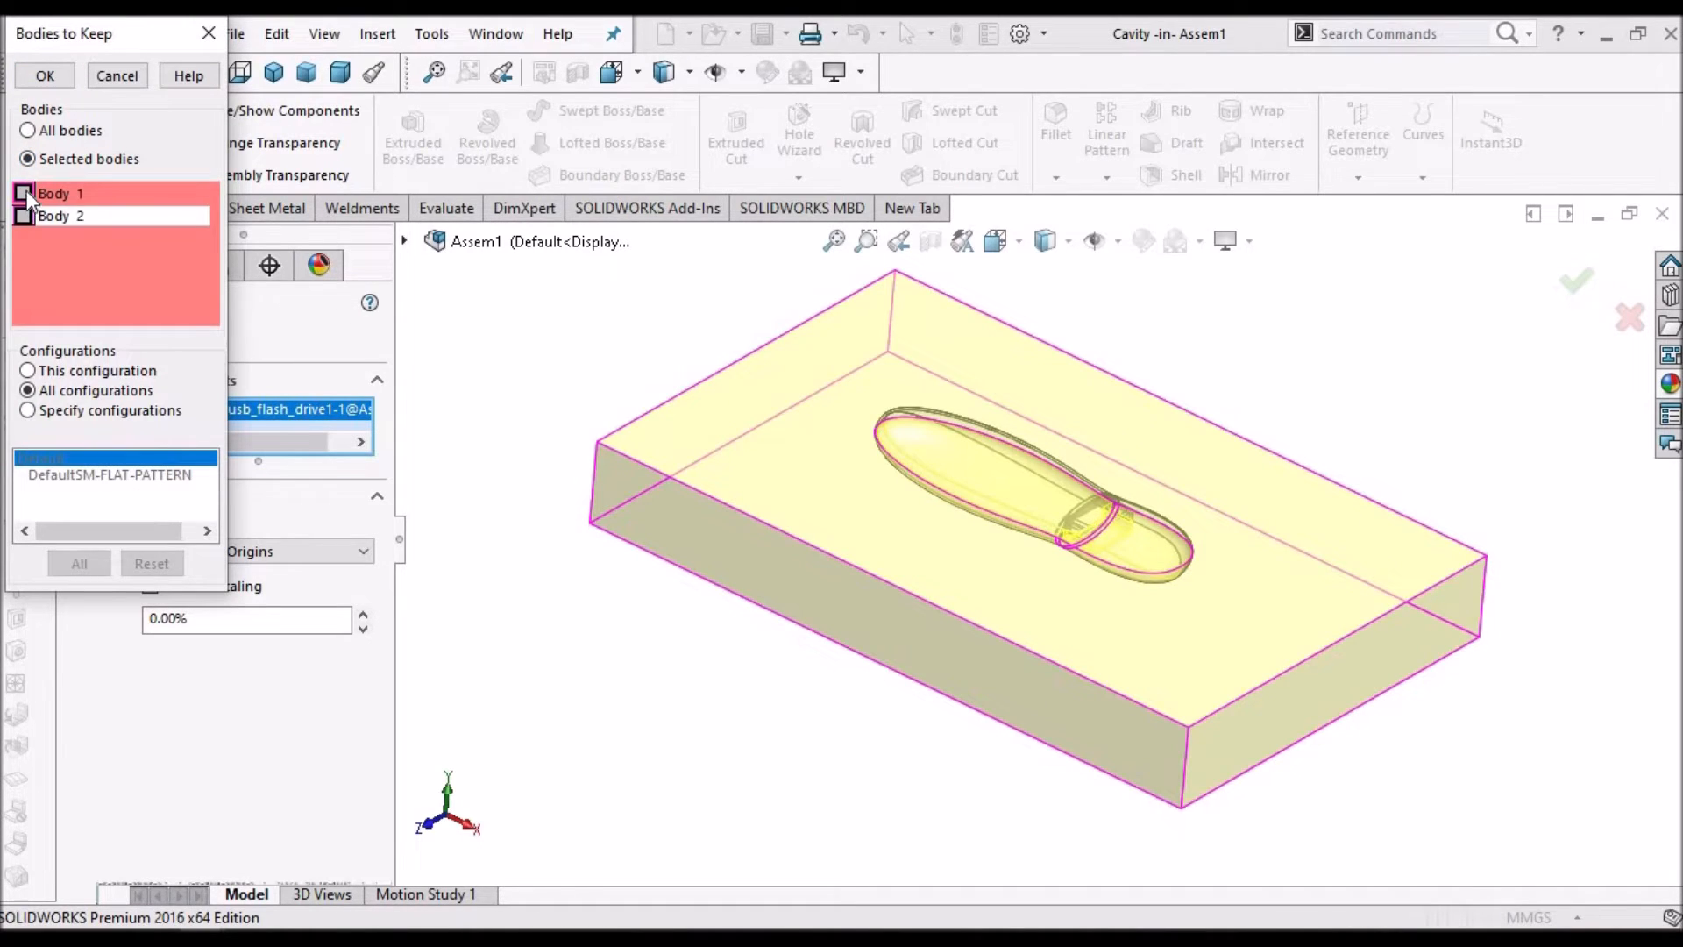
{"action": "left_click", "coordinate": [26, 191]}
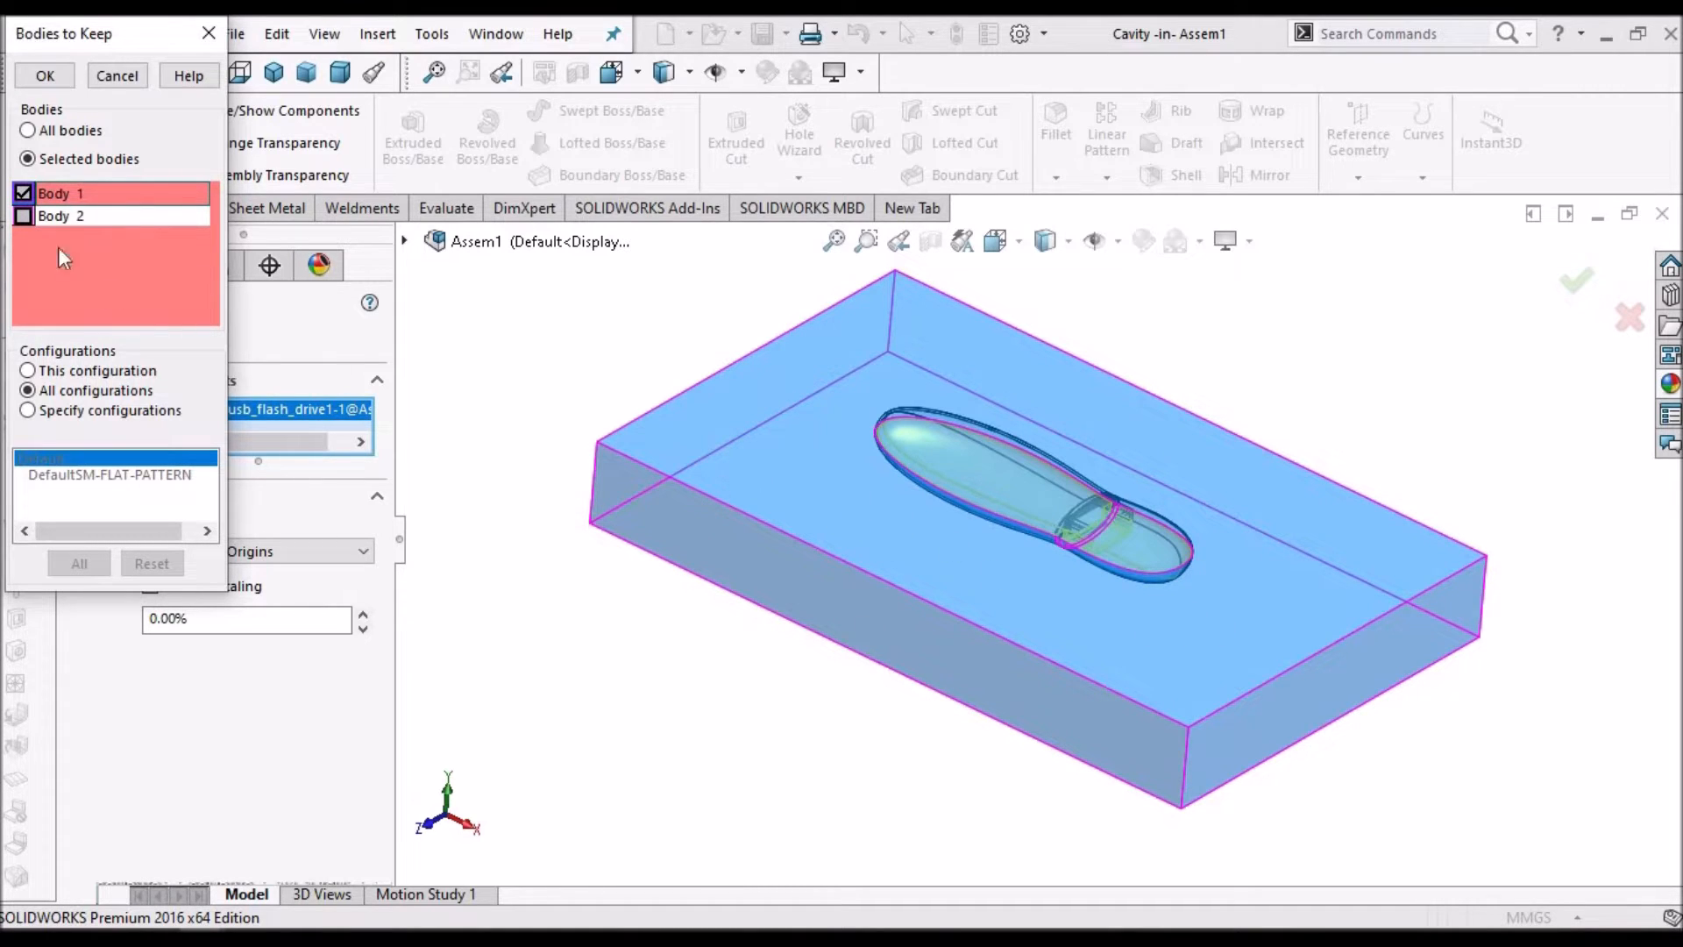
{"action": "left_click", "coordinate": [35, 79]}
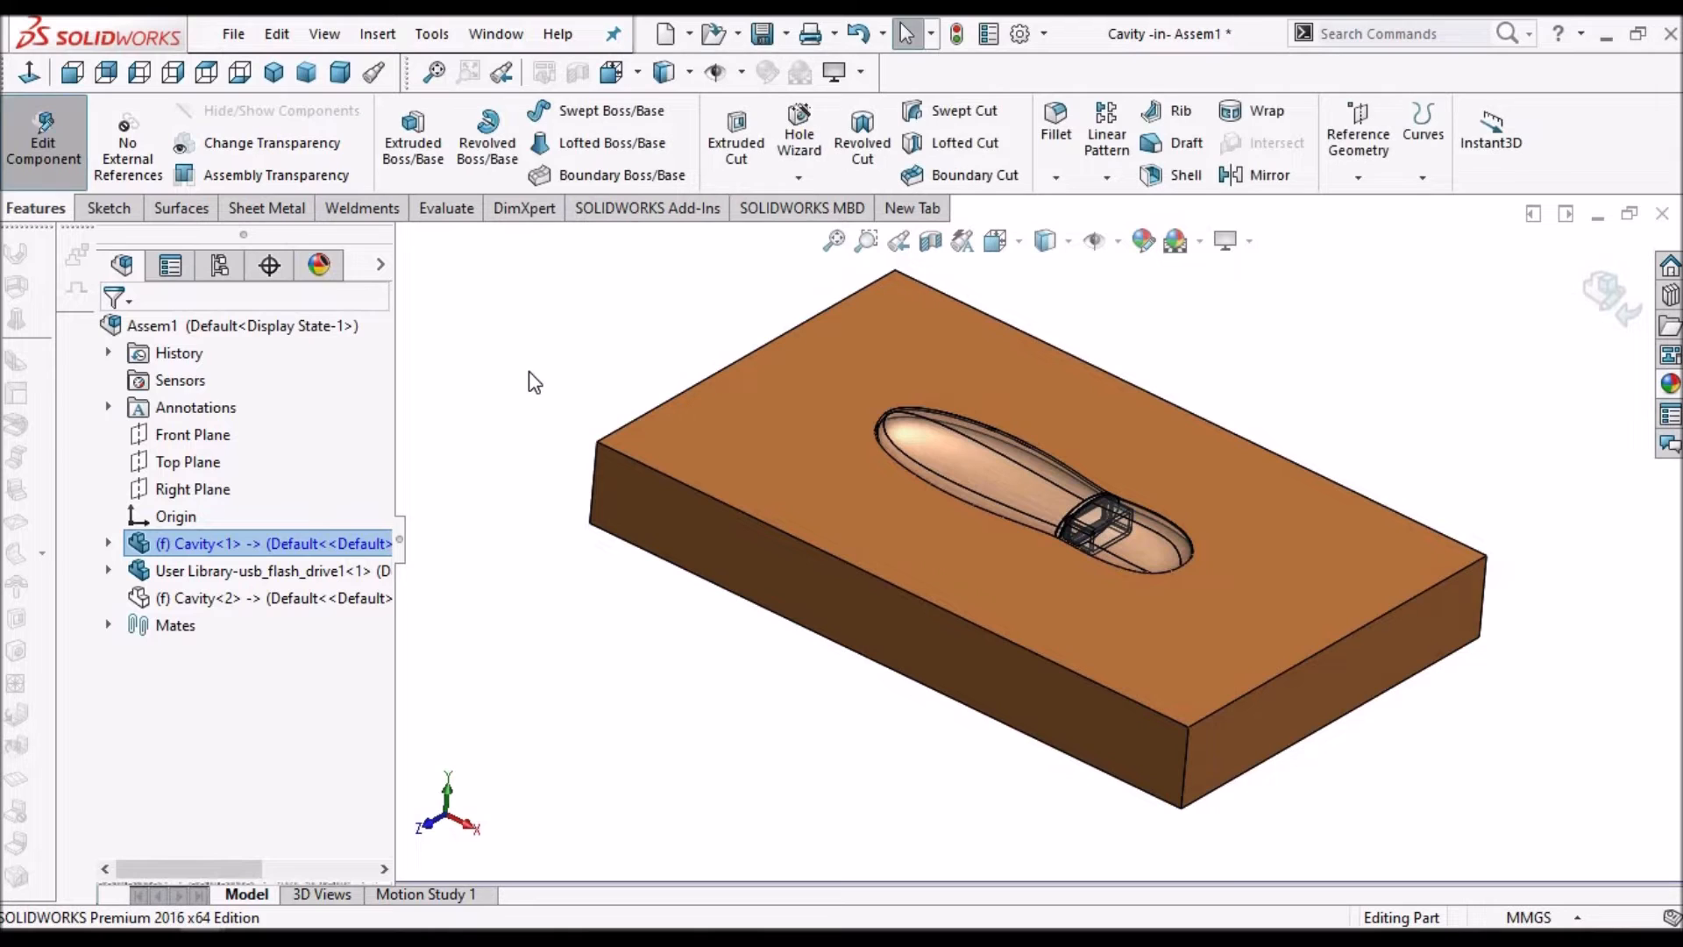
{"action": "left_click", "coordinate": [1608, 303]}
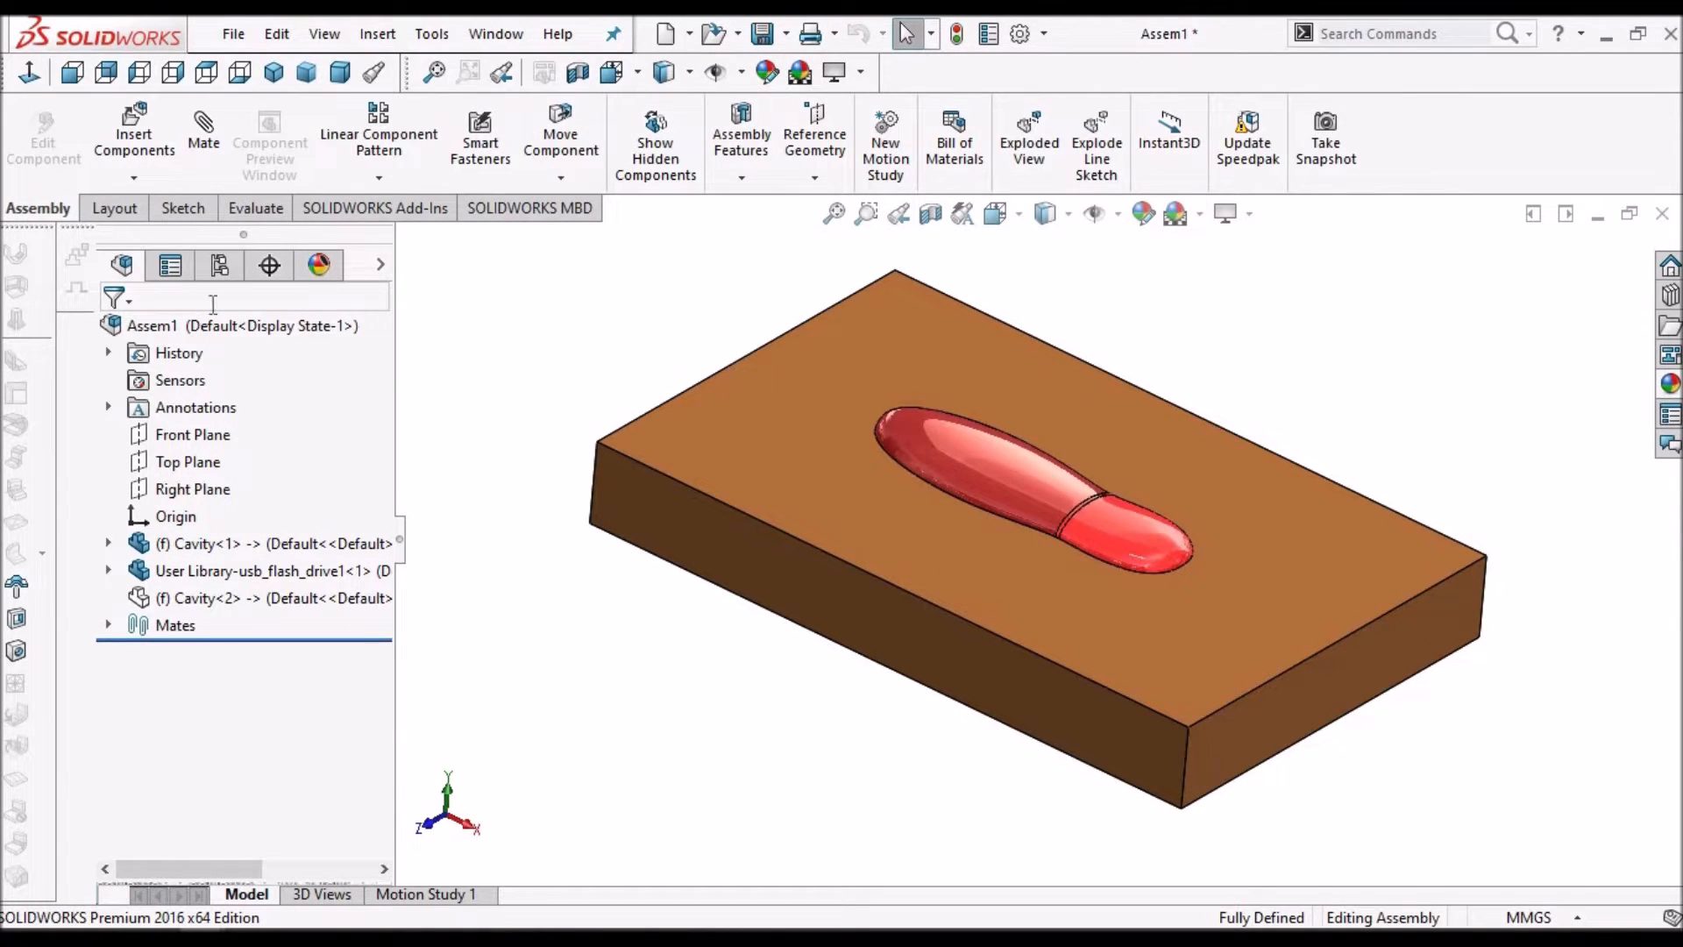
Explode the assembly with ExplView1 to inspect the impression in the lower block, and collapse it again
{"action": "left_click", "coordinate": [220, 265]}
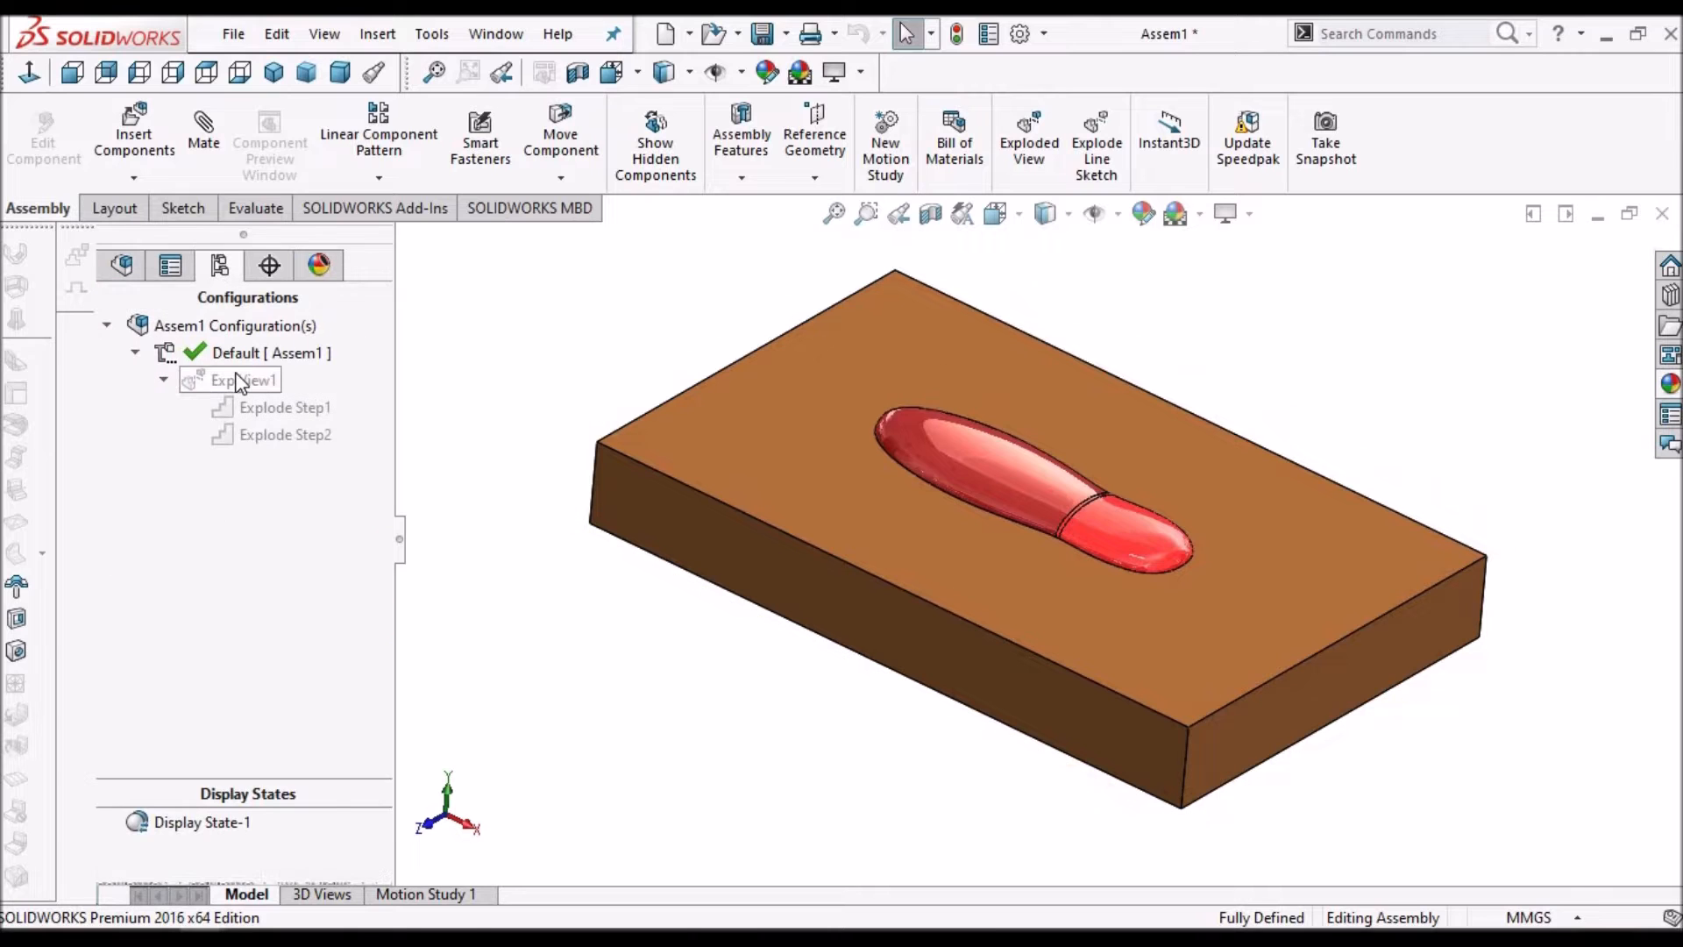
{"action": "right_click", "coordinate": [237, 375]}
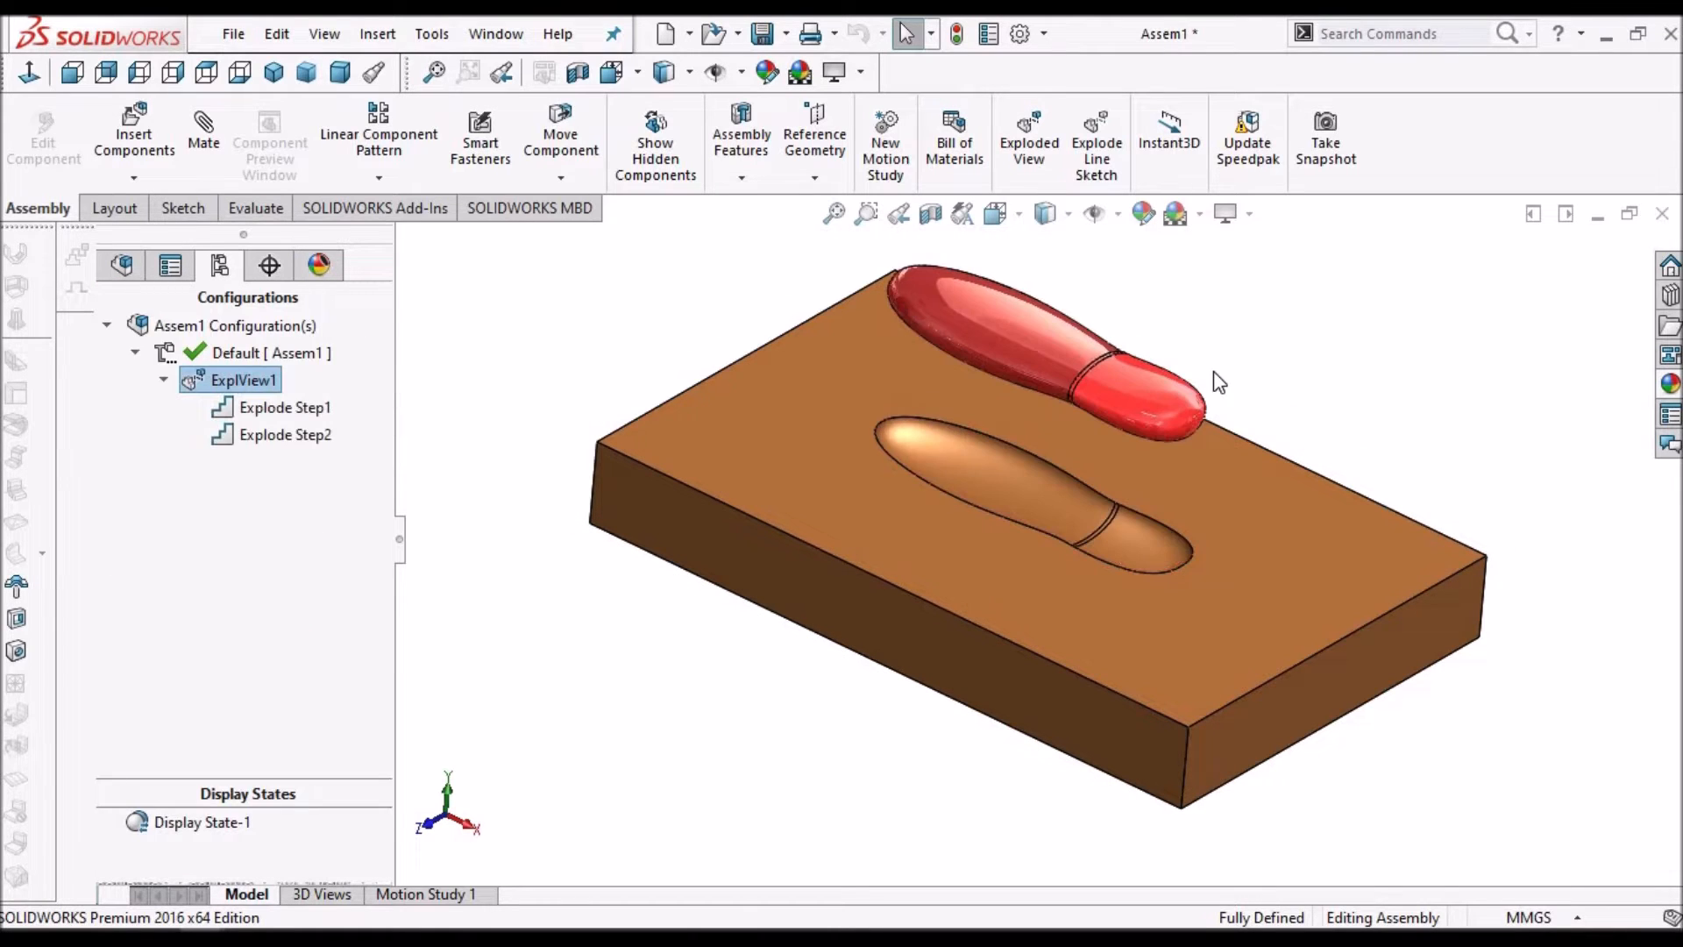
{"action": "middle_click_drag", "start_coordinate": [1113, 510], "coordinate": [1254, 413]}
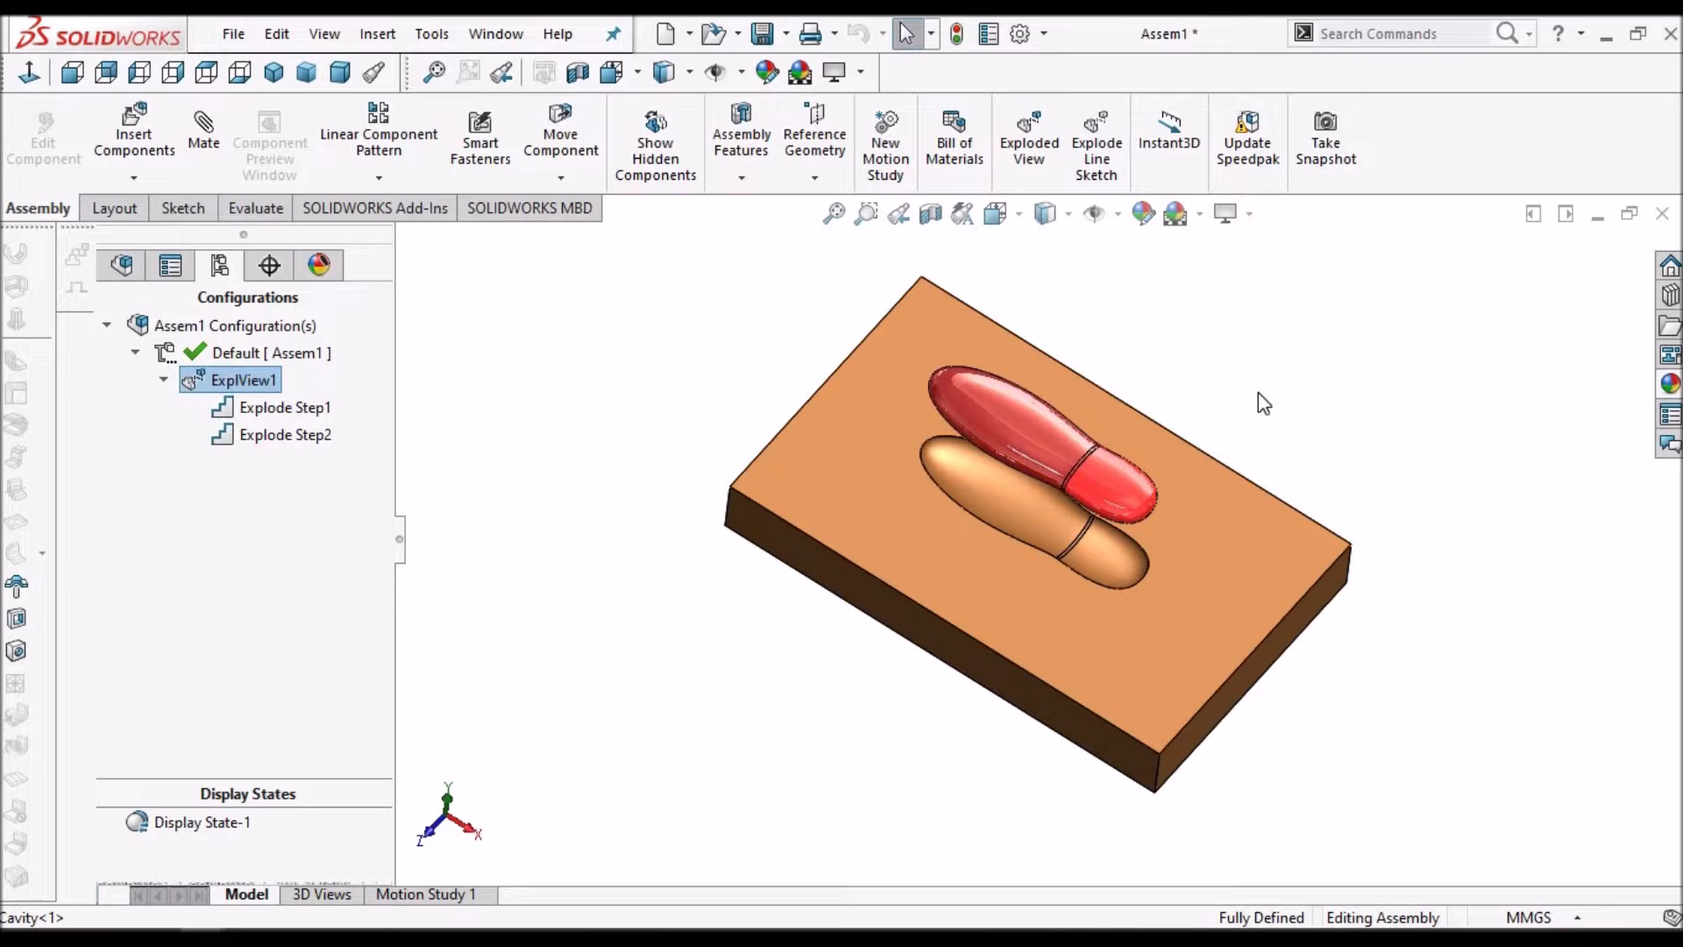
{"action": "left_click", "coordinate": [1259, 392]}
{"action": "middle_click_drag", "start_coordinate": [1146, 533], "coordinate": [1138, 490]}
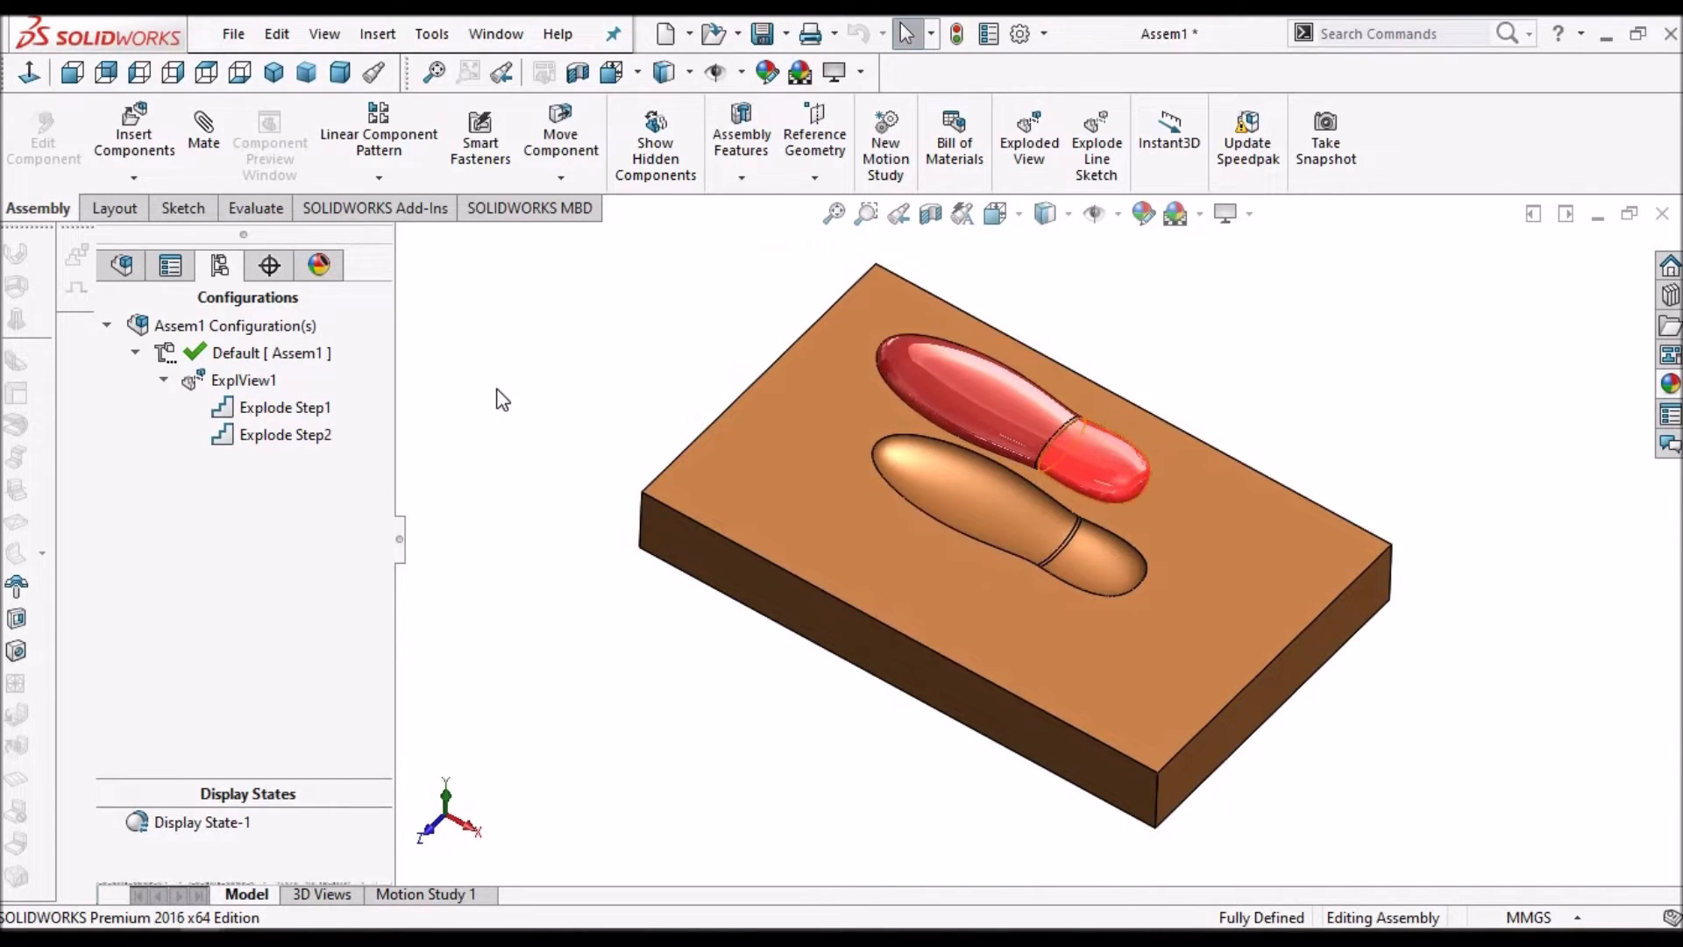
{"action": "right_click", "coordinate": [230, 382]}
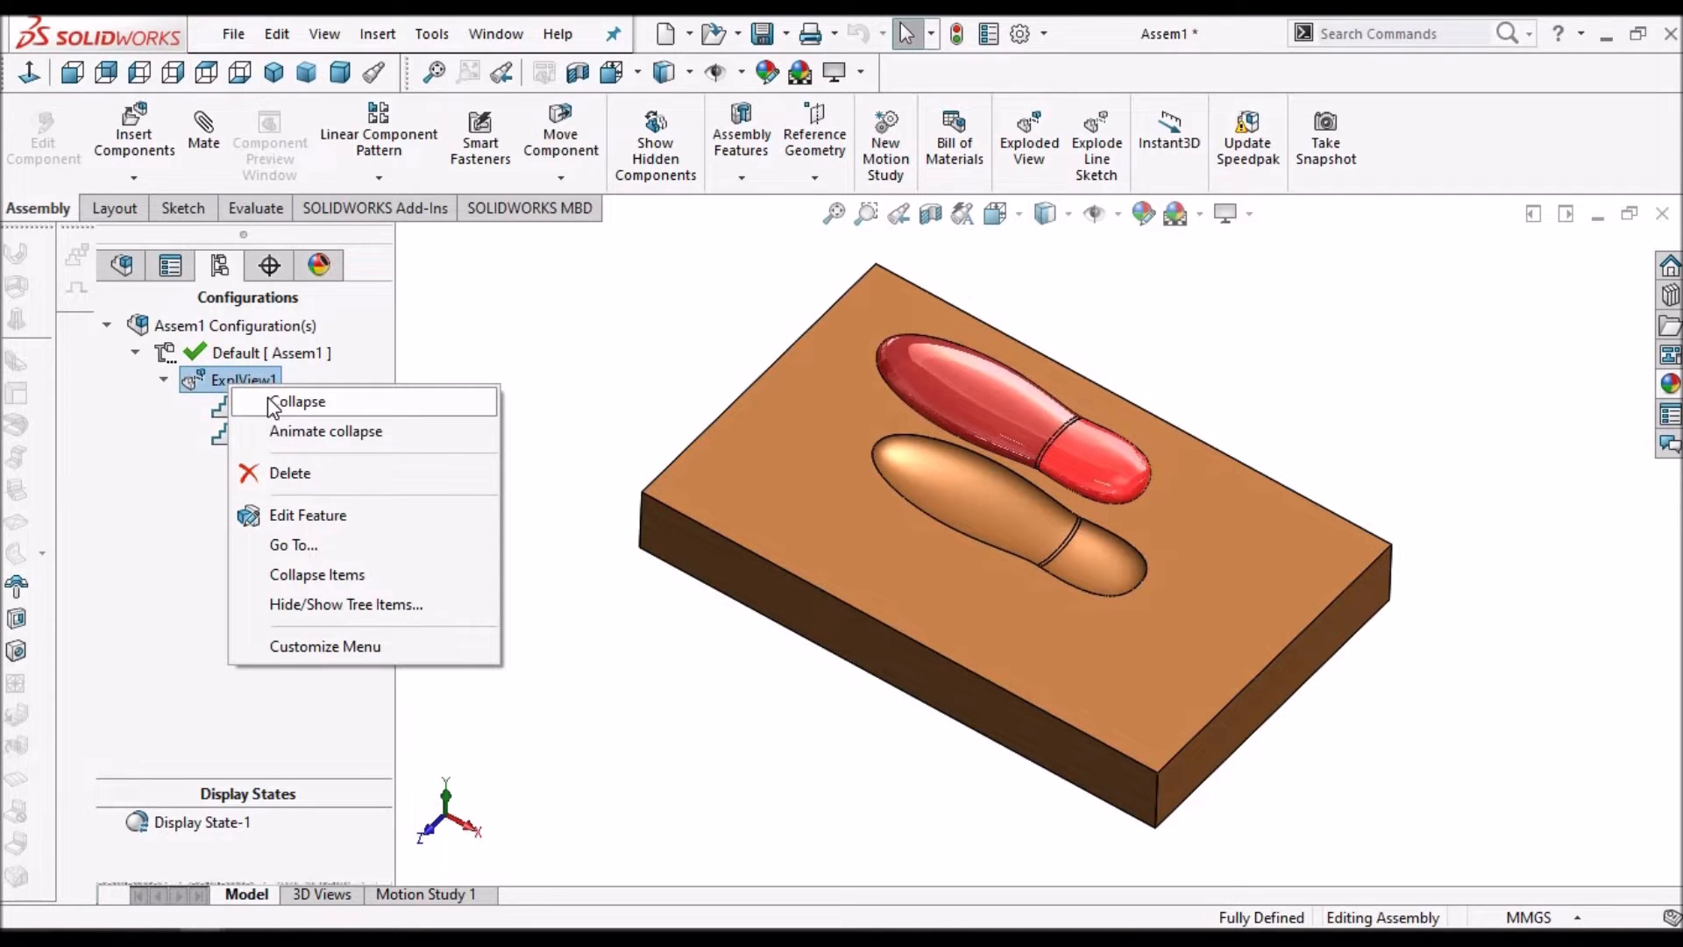
{"action": "left_click", "coordinate": [289, 402]}
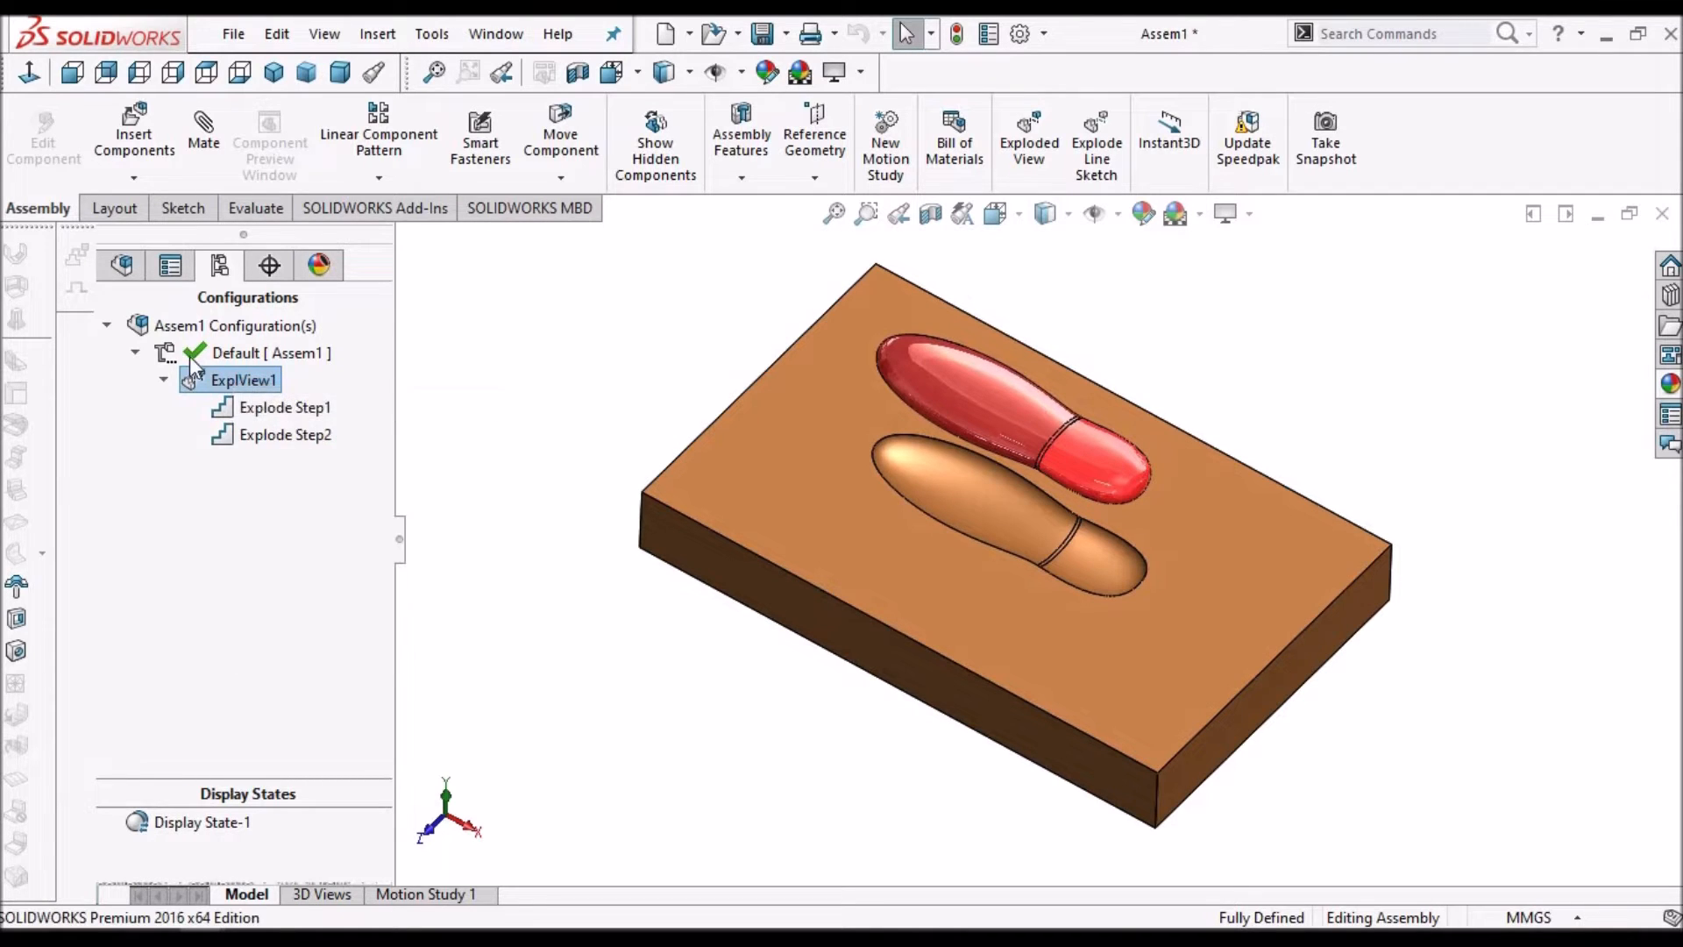
Show the hidden Cavity<2> block in the assembly
{"action": "left_click", "coordinate": [114, 264]}
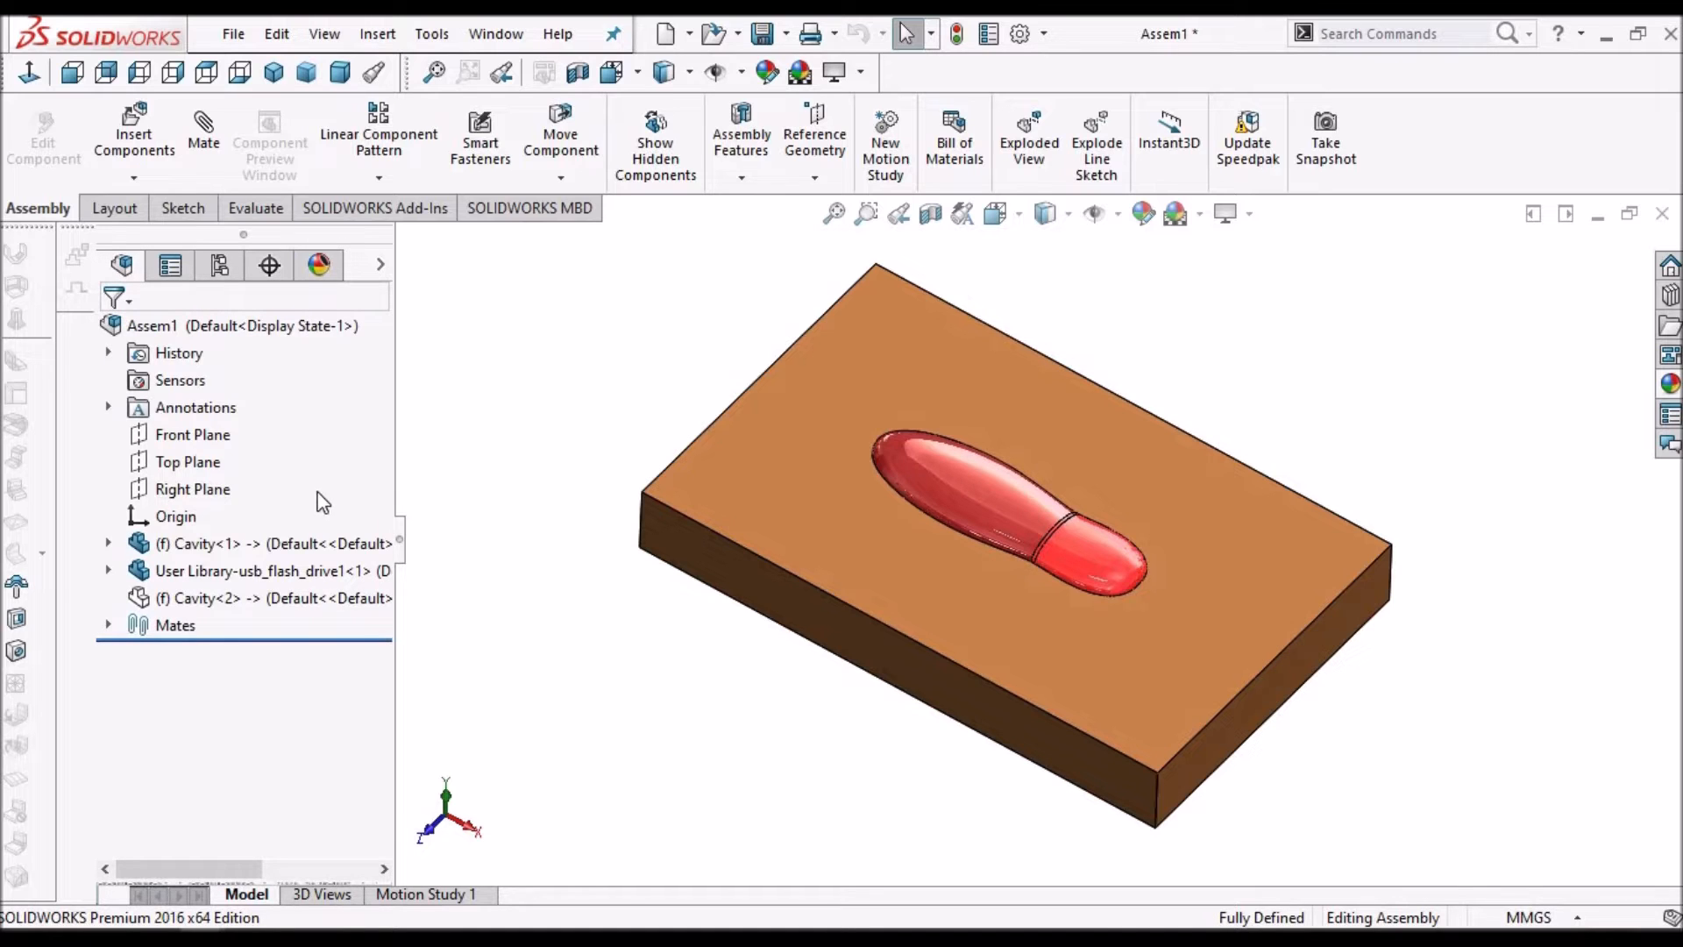
{"action": "left_click", "coordinate": [221, 603]}
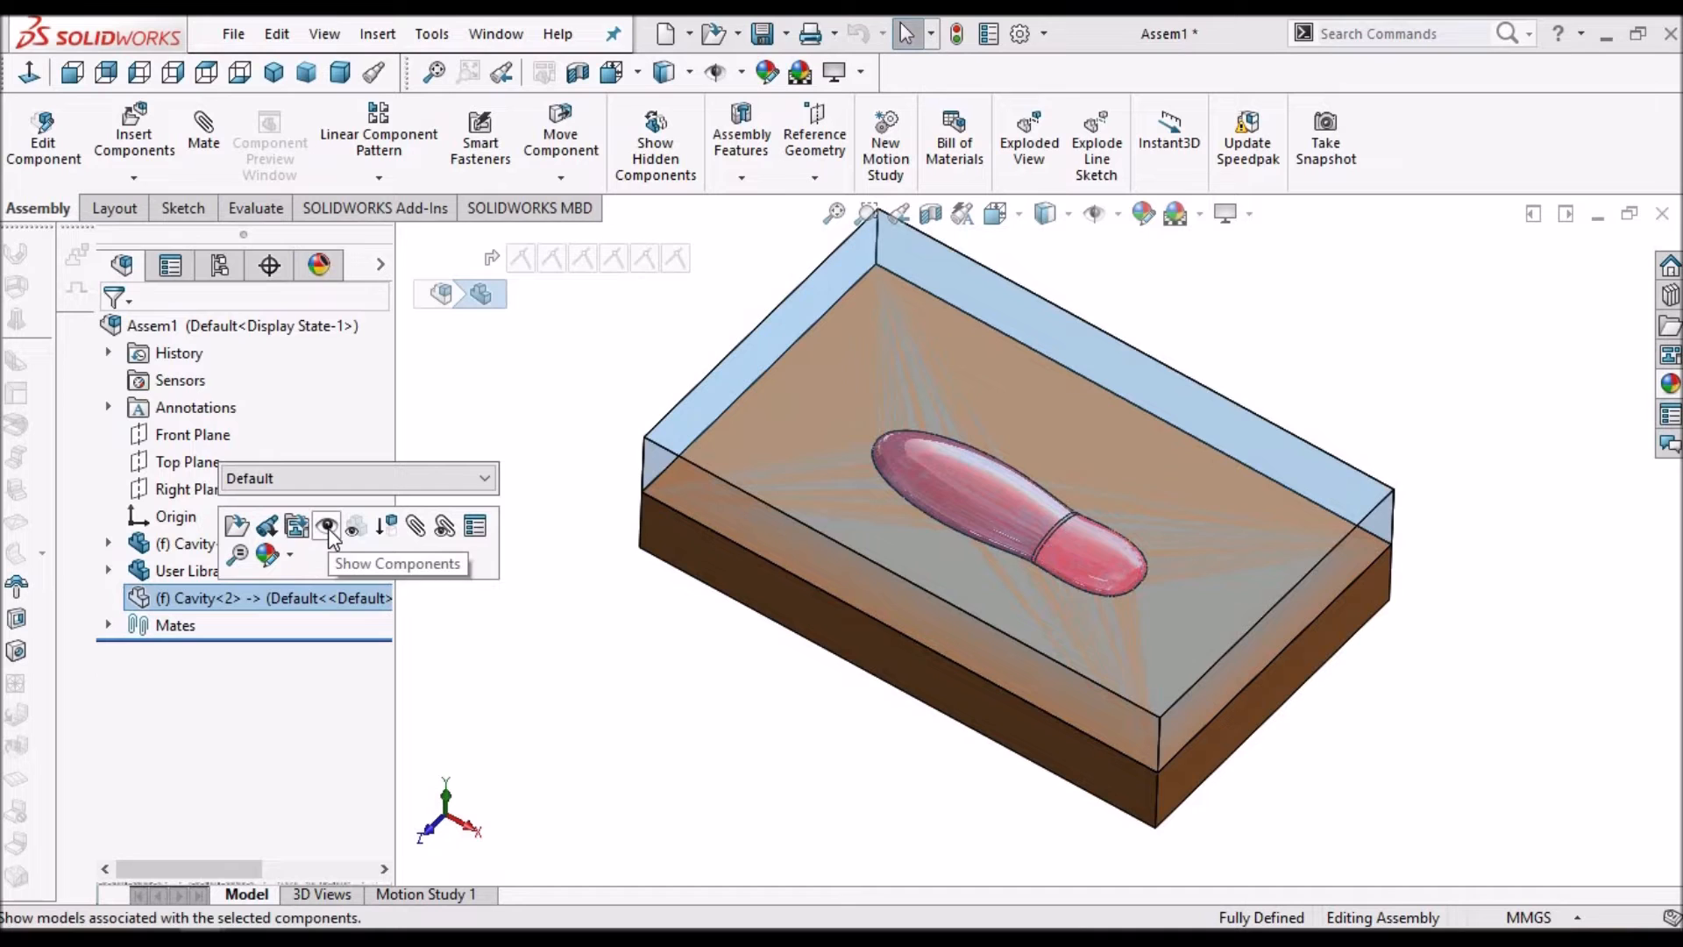
{"action": "left_click", "coordinate": [328, 528]}
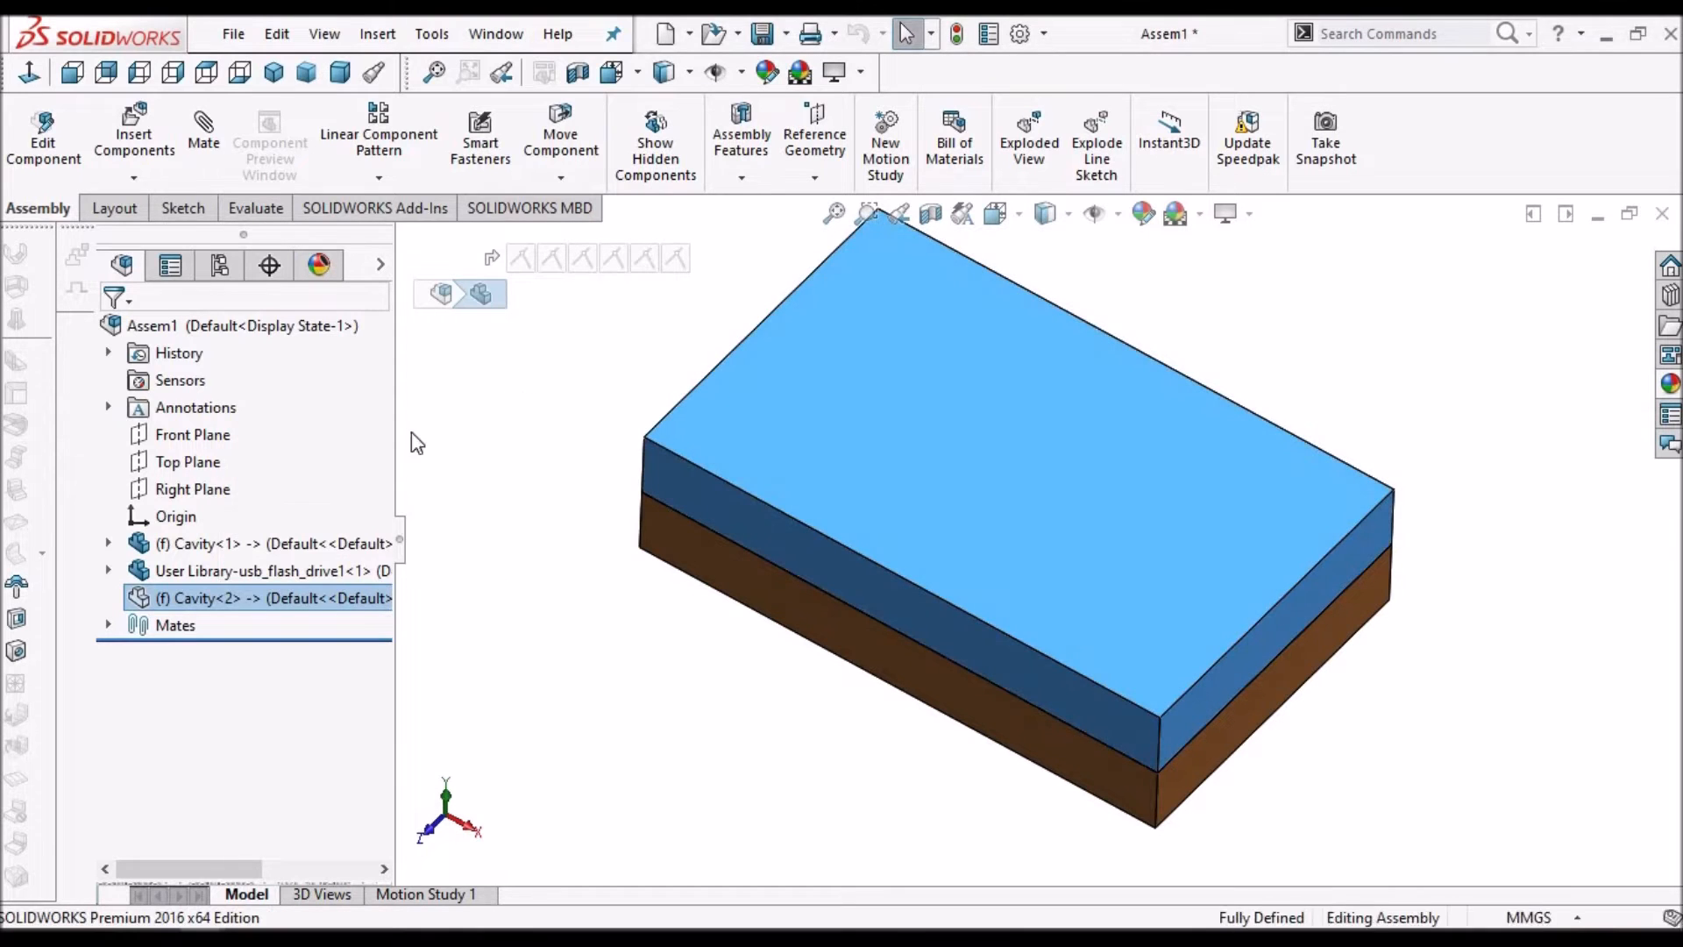
Explode the assembly with ExplView1 to separate the two mold blocks from the USB flash drive
{"action": "left_click", "coordinate": [214, 265]}
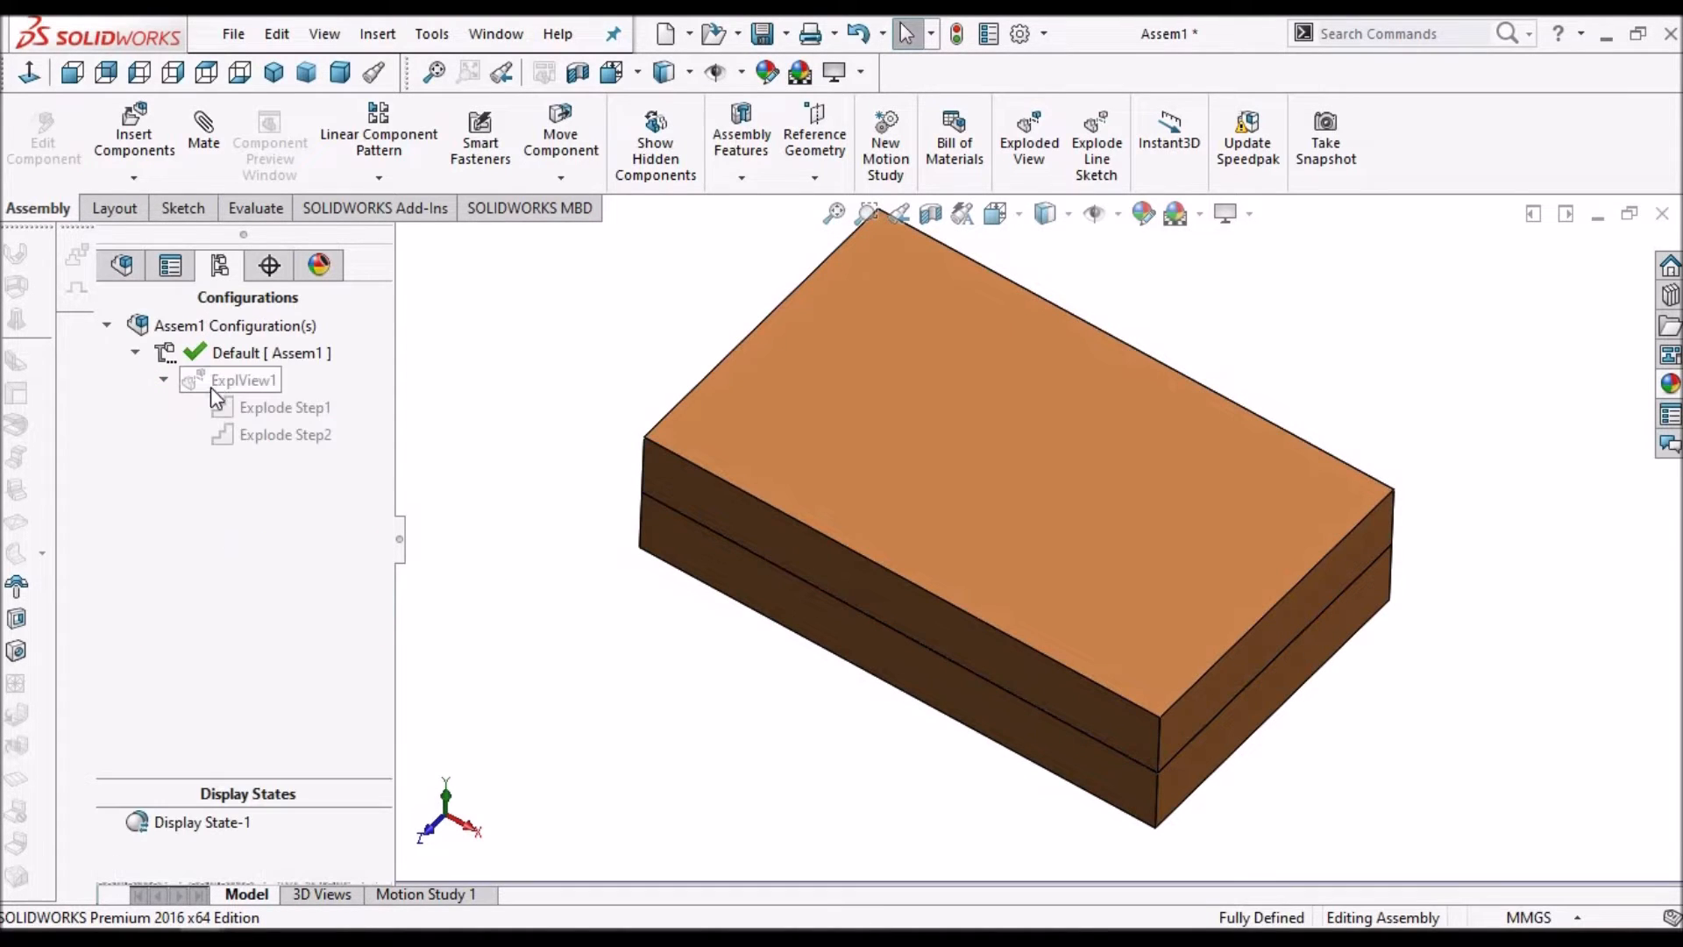
{"action": "right_click", "coordinate": [228, 380]}
{"action": "left_click", "coordinate": [271, 391]}
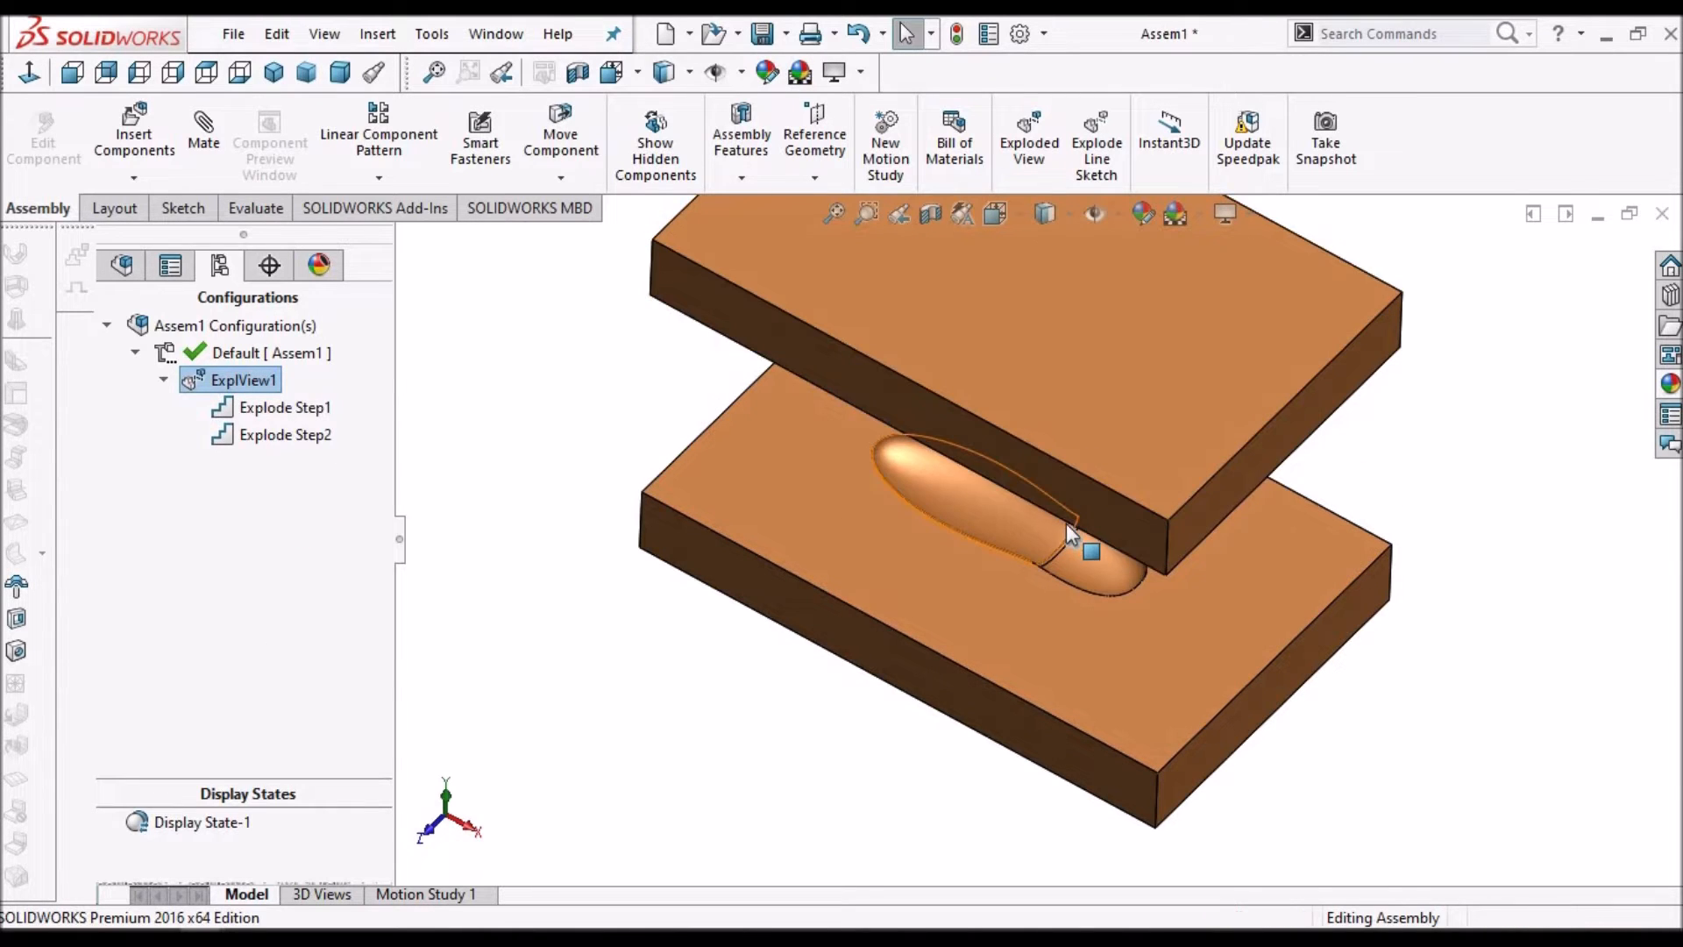
{"action": "middle_click_drag", "start_coordinate": [1127, 570], "coordinate": [1086, 639]}
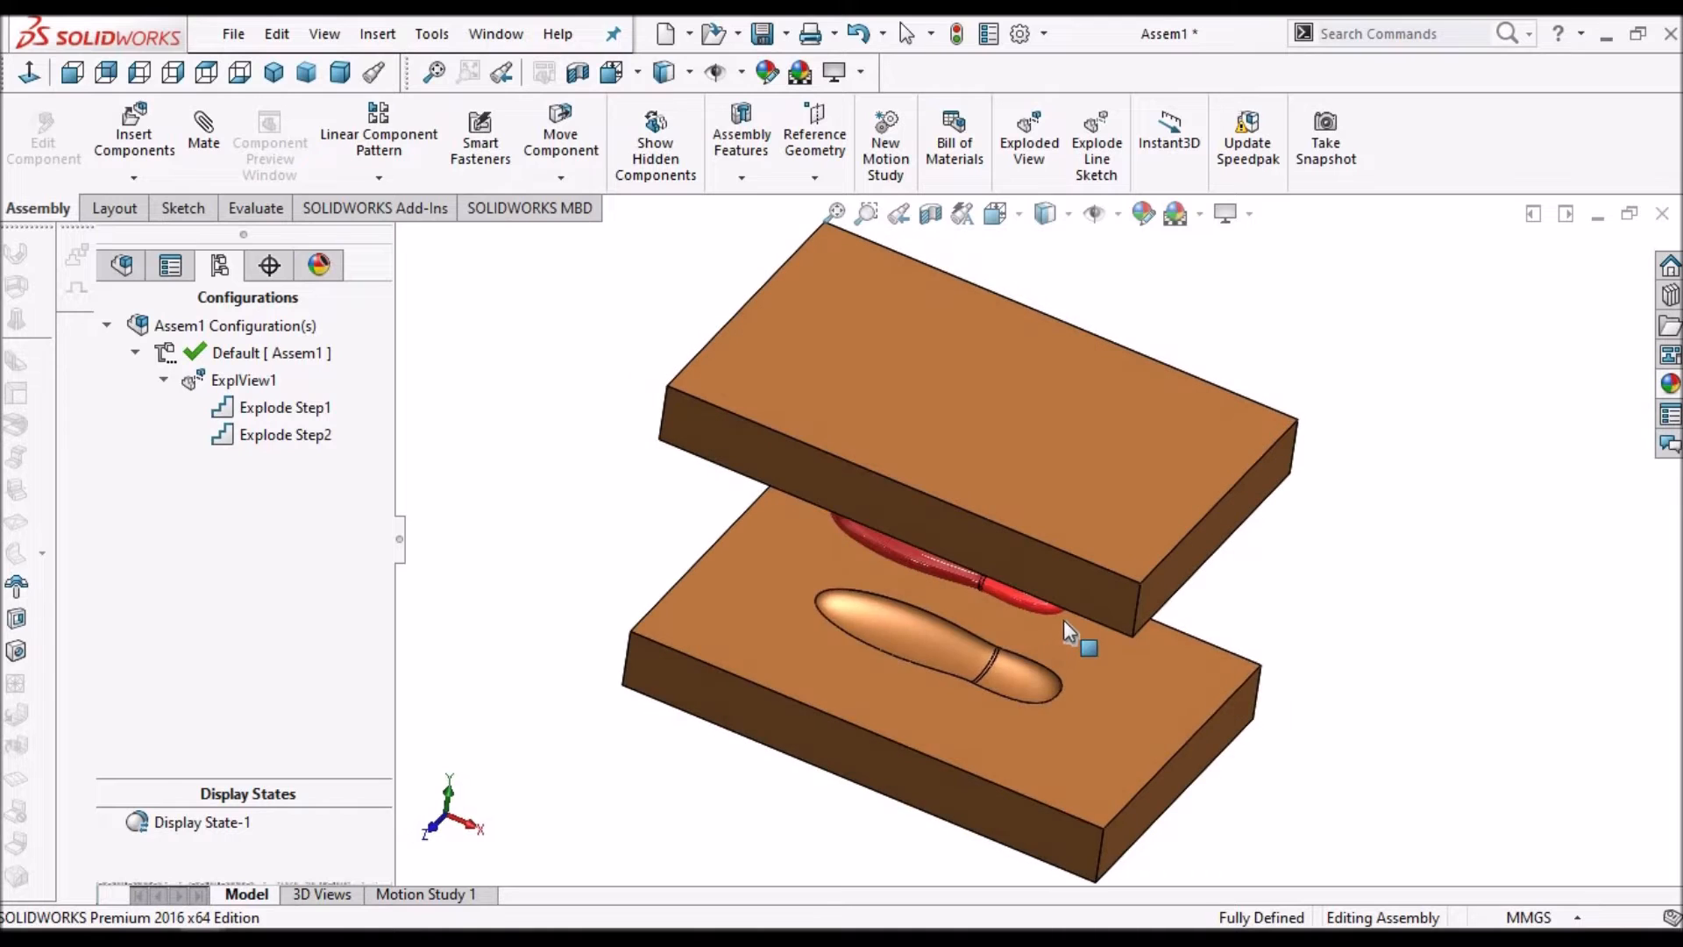
{"action": "right_click", "coordinate": [221, 383]}
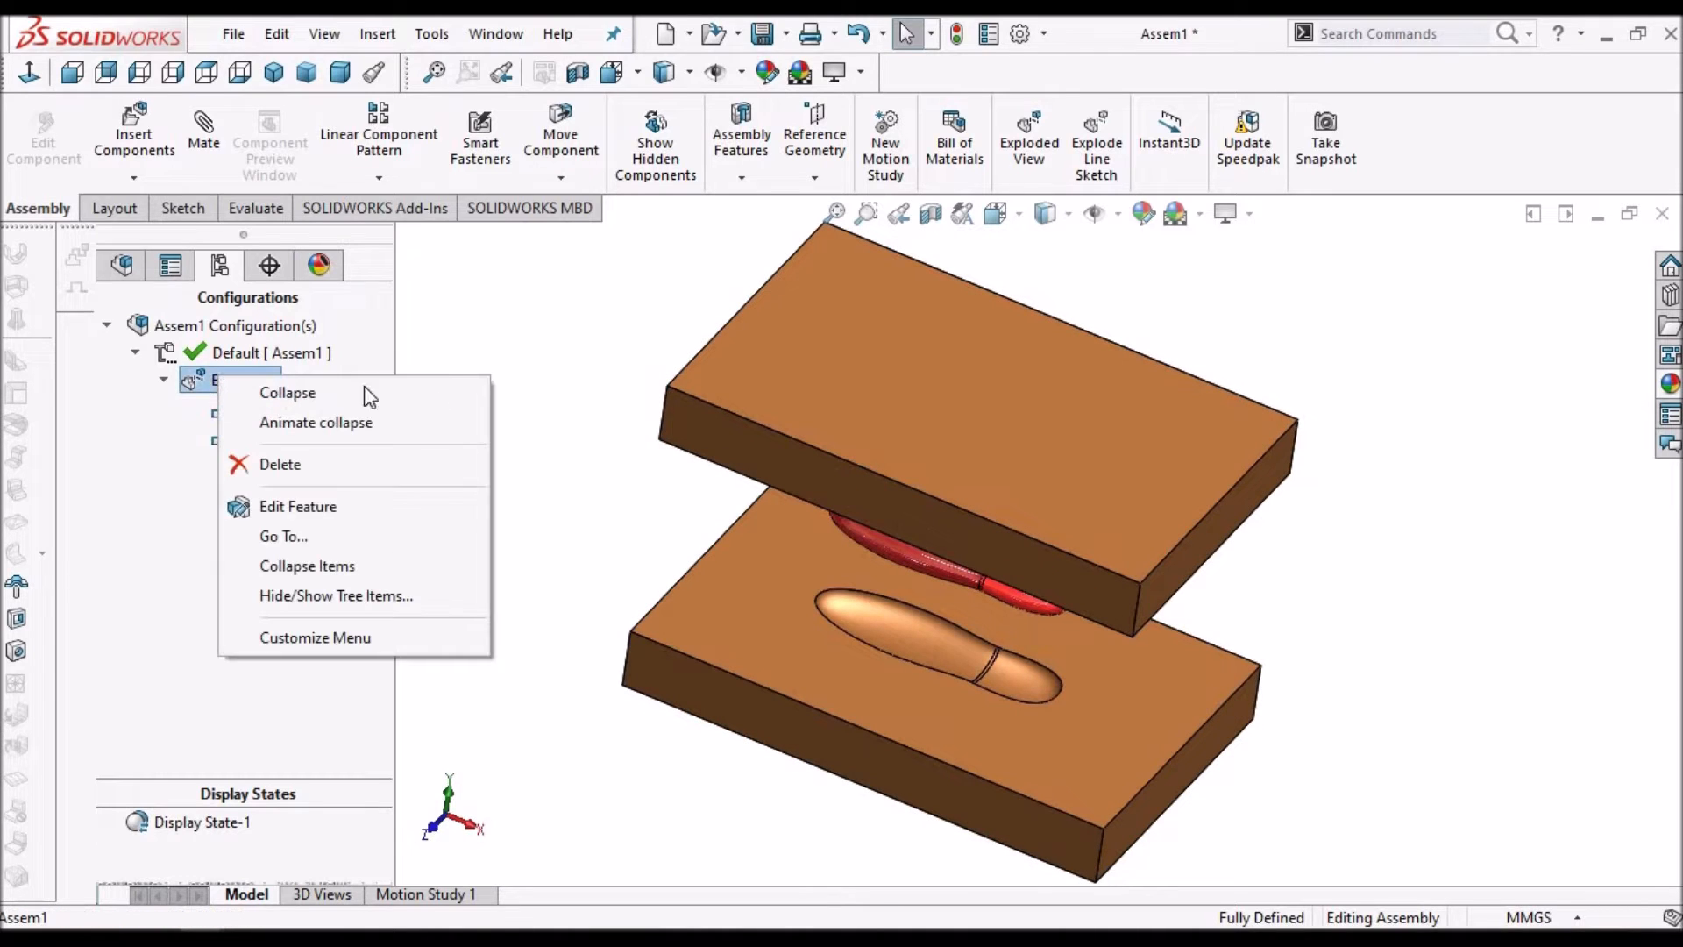
{"action": "key", "text": "Escape"}
Expand Cavity<1> in the assembly's feature tree and unsuppress its Fillet1 feature
{"action": "left_click", "coordinate": [120, 265]}
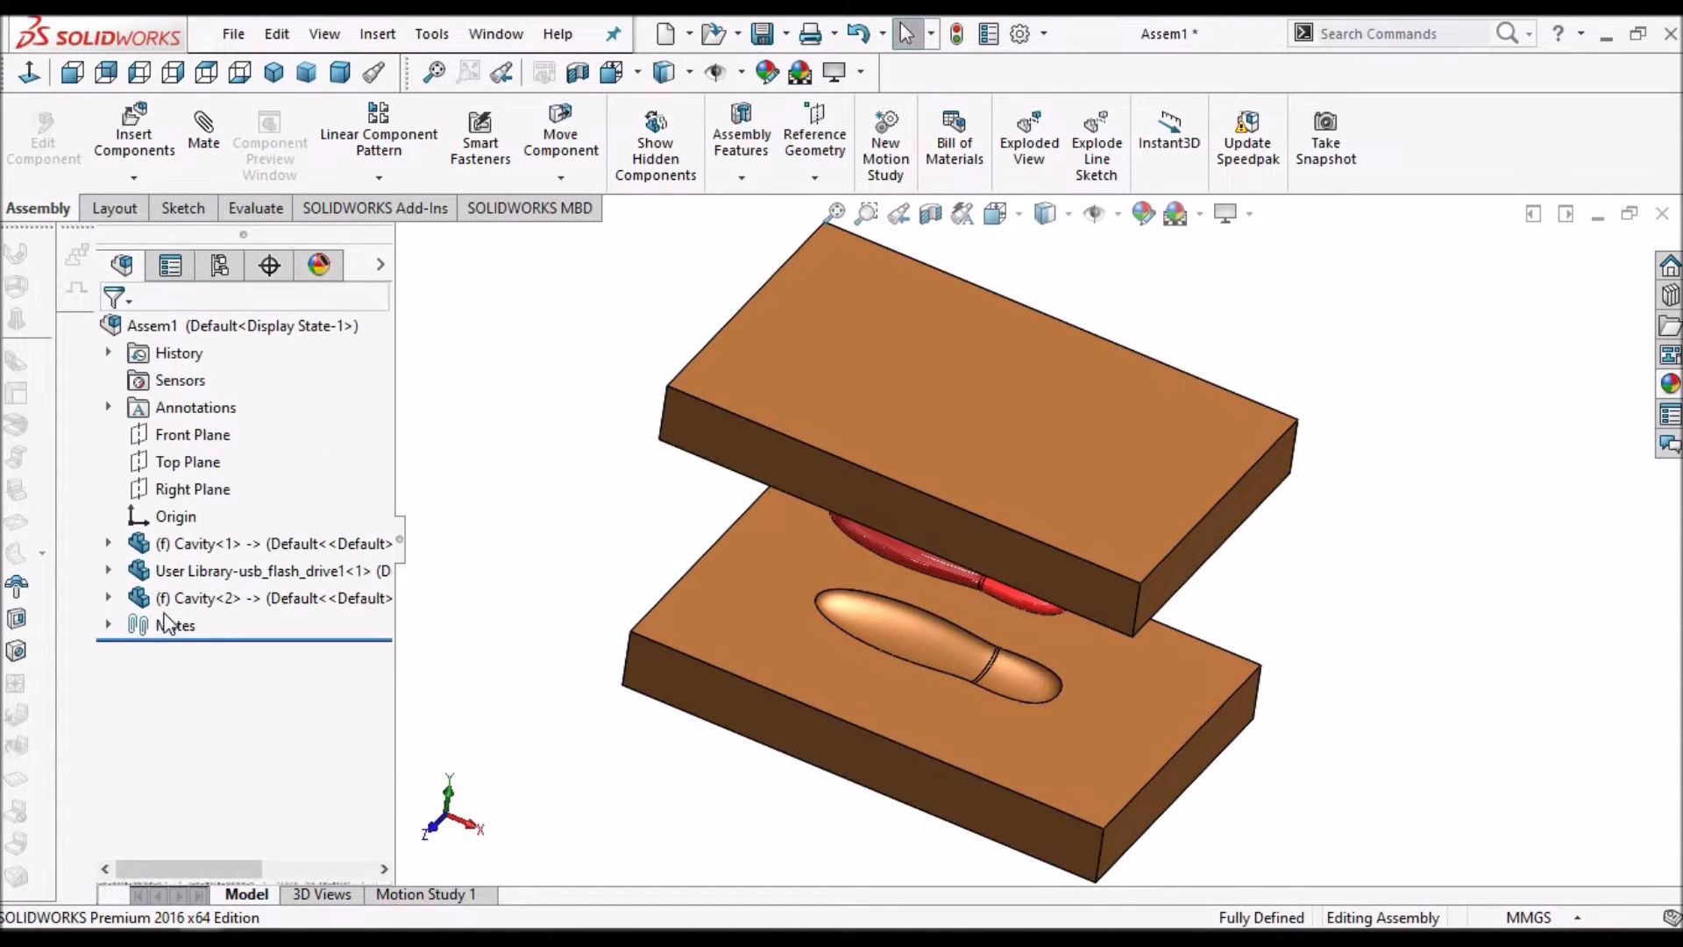
{"action": "left_click", "coordinate": [109, 544]}
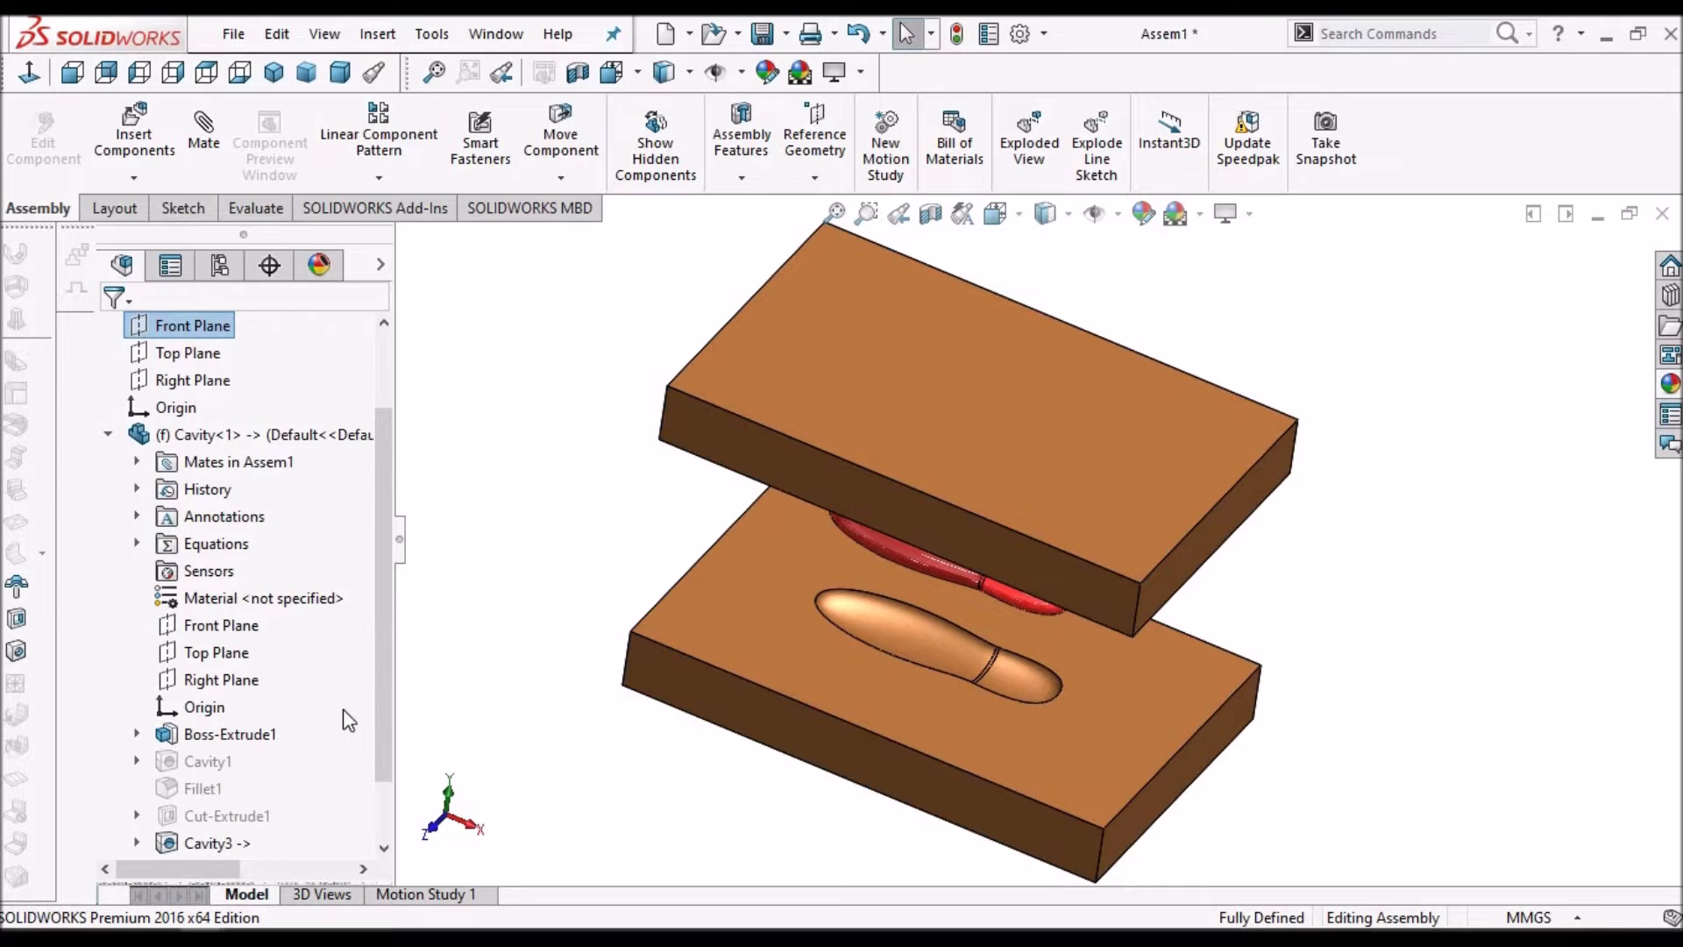
{"action": "left_click_drag", "start_coordinate": [387, 744], "coordinate": [388, 841]}
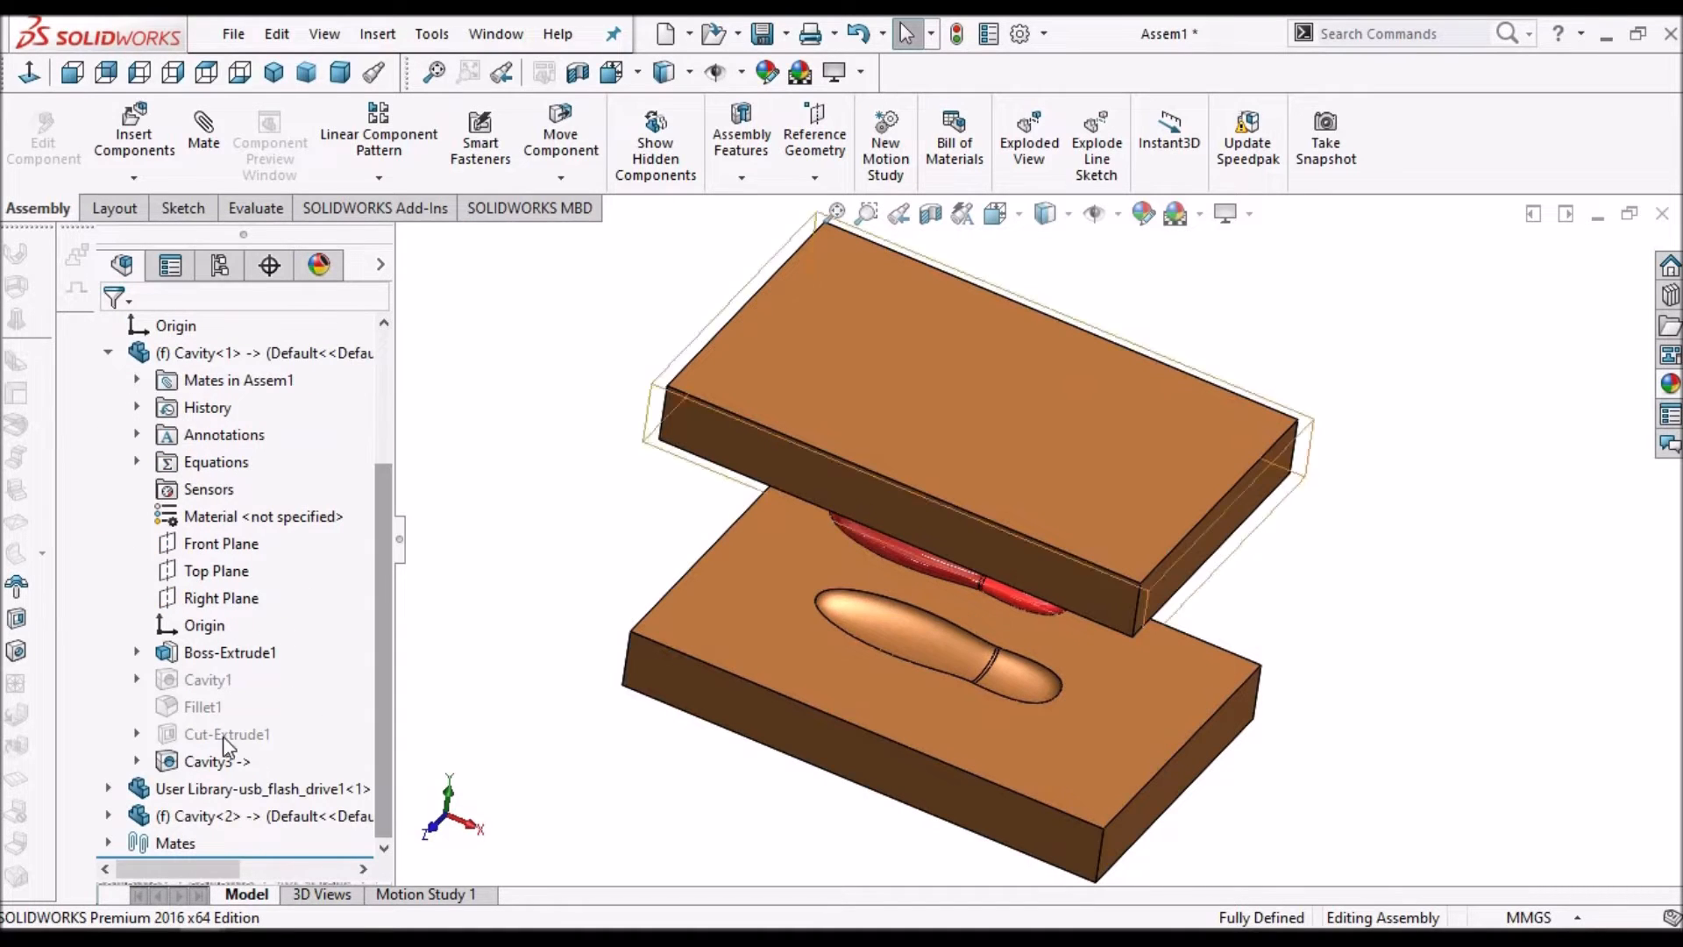
{"action": "left_click", "coordinate": [203, 706]}
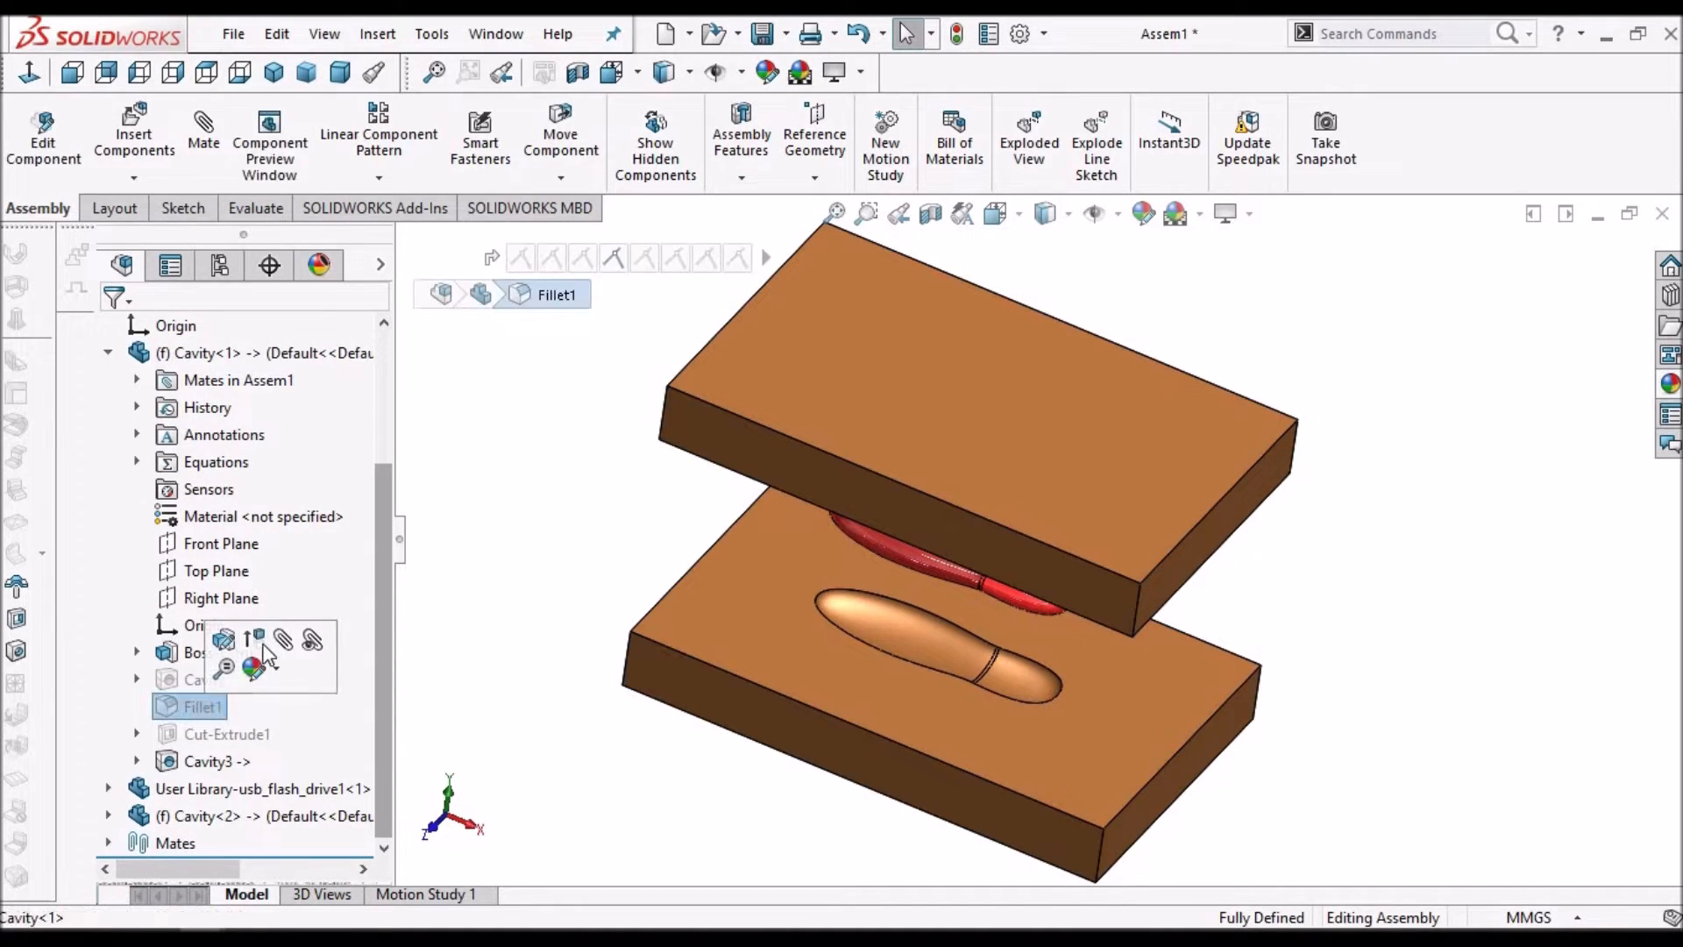
{"action": "left_click", "coordinate": [255, 666]}
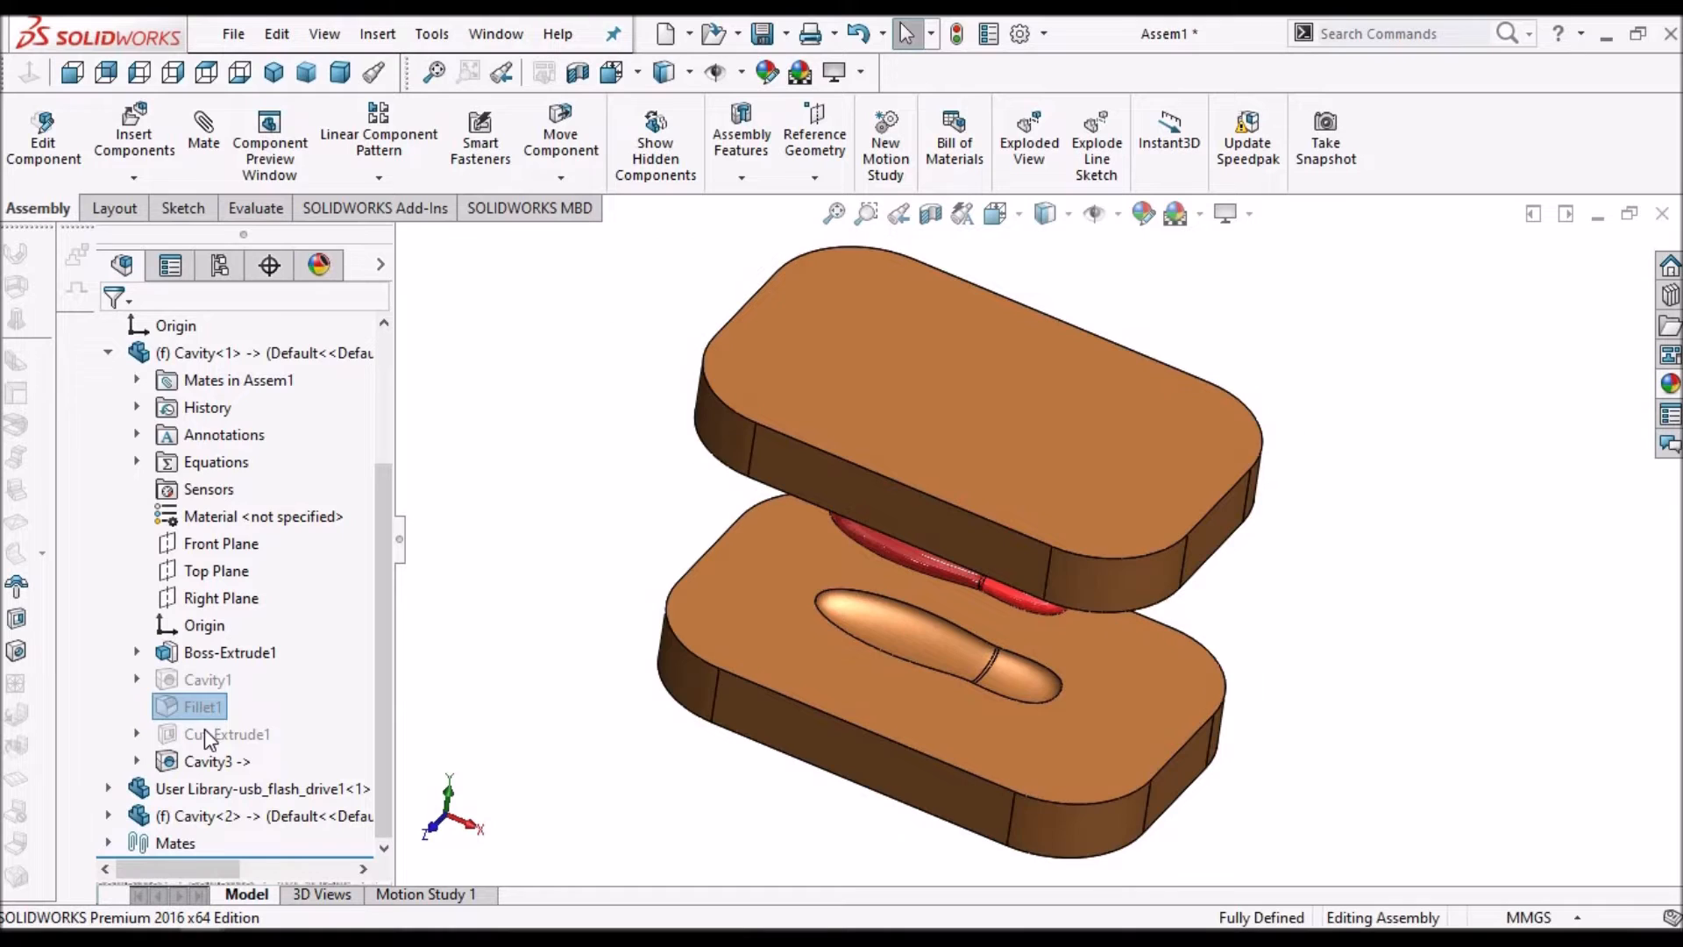
Unsuppress Cut-Extrude1 in Cavity<1> and inspect the exploded mold halves, starting from the trimetric view
{"action": "left_click", "coordinate": [203, 730]}
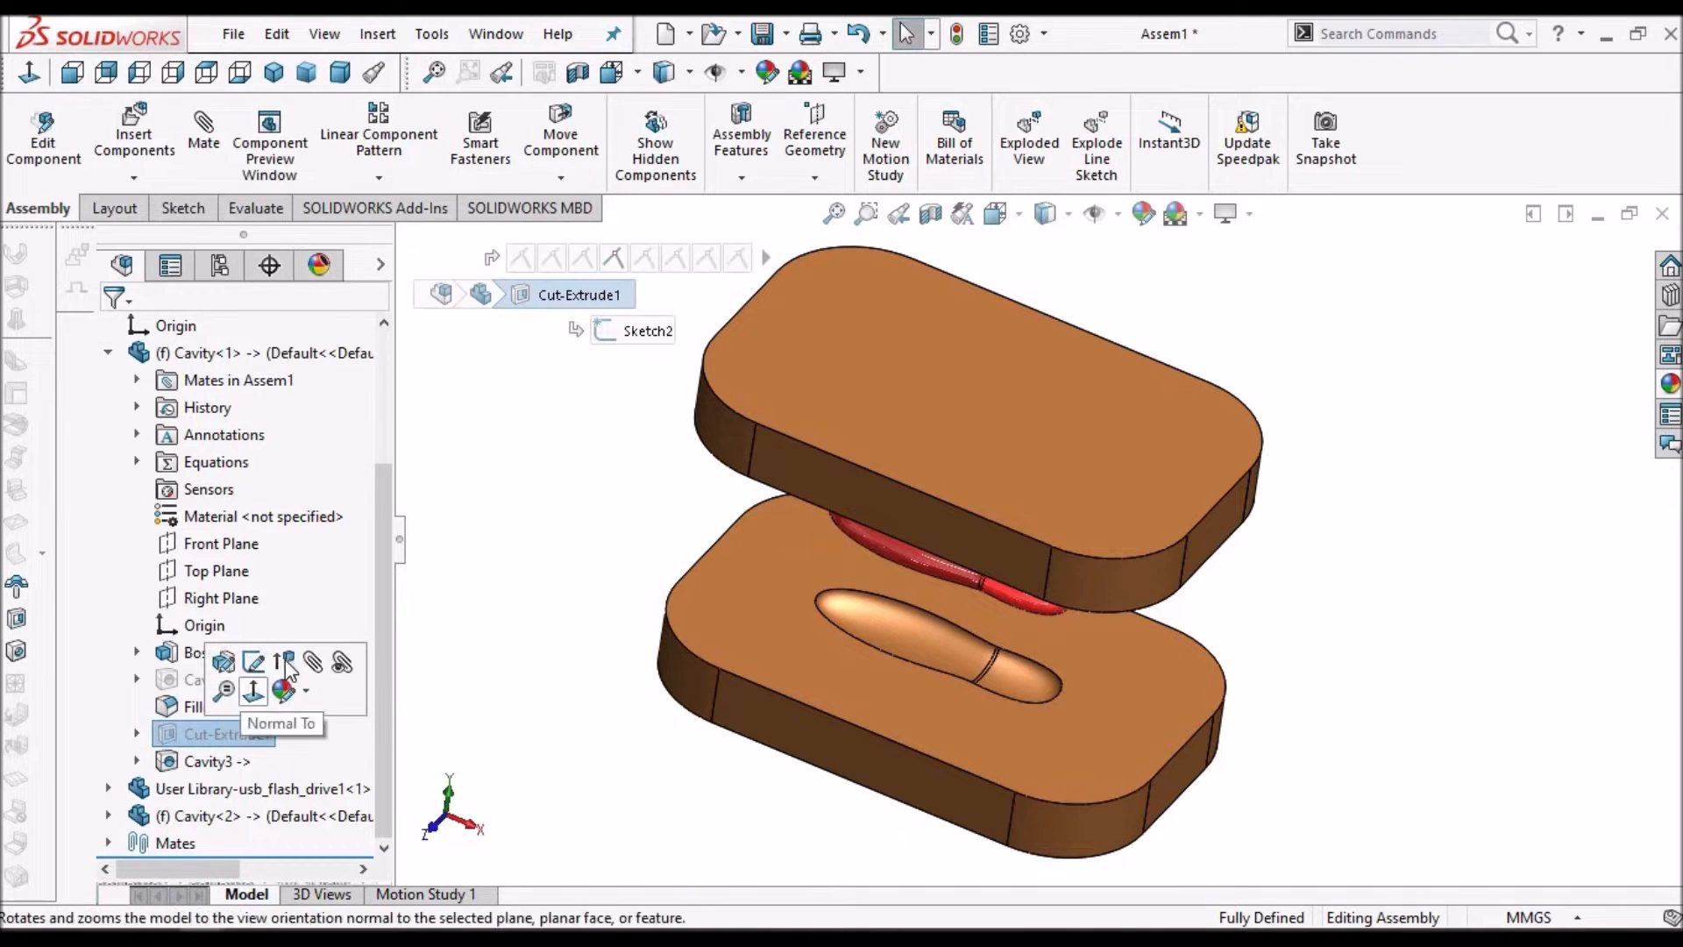
{"action": "left_click", "coordinate": [289, 668]}
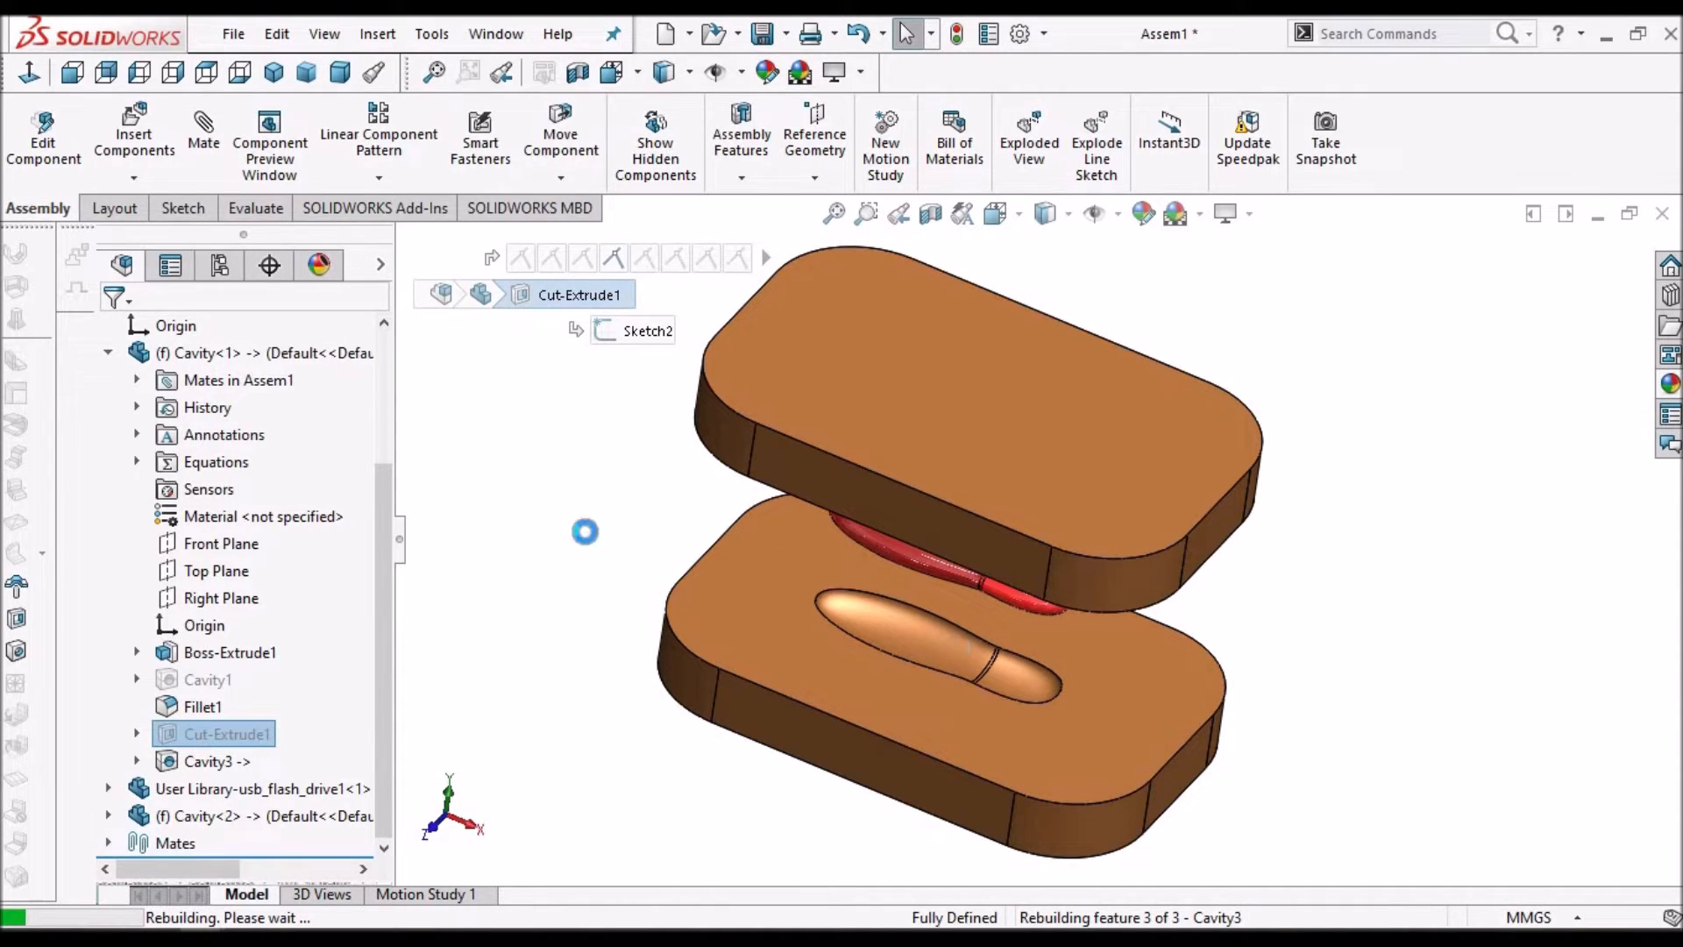
{"action": "left_click", "coordinate": [306, 73]}
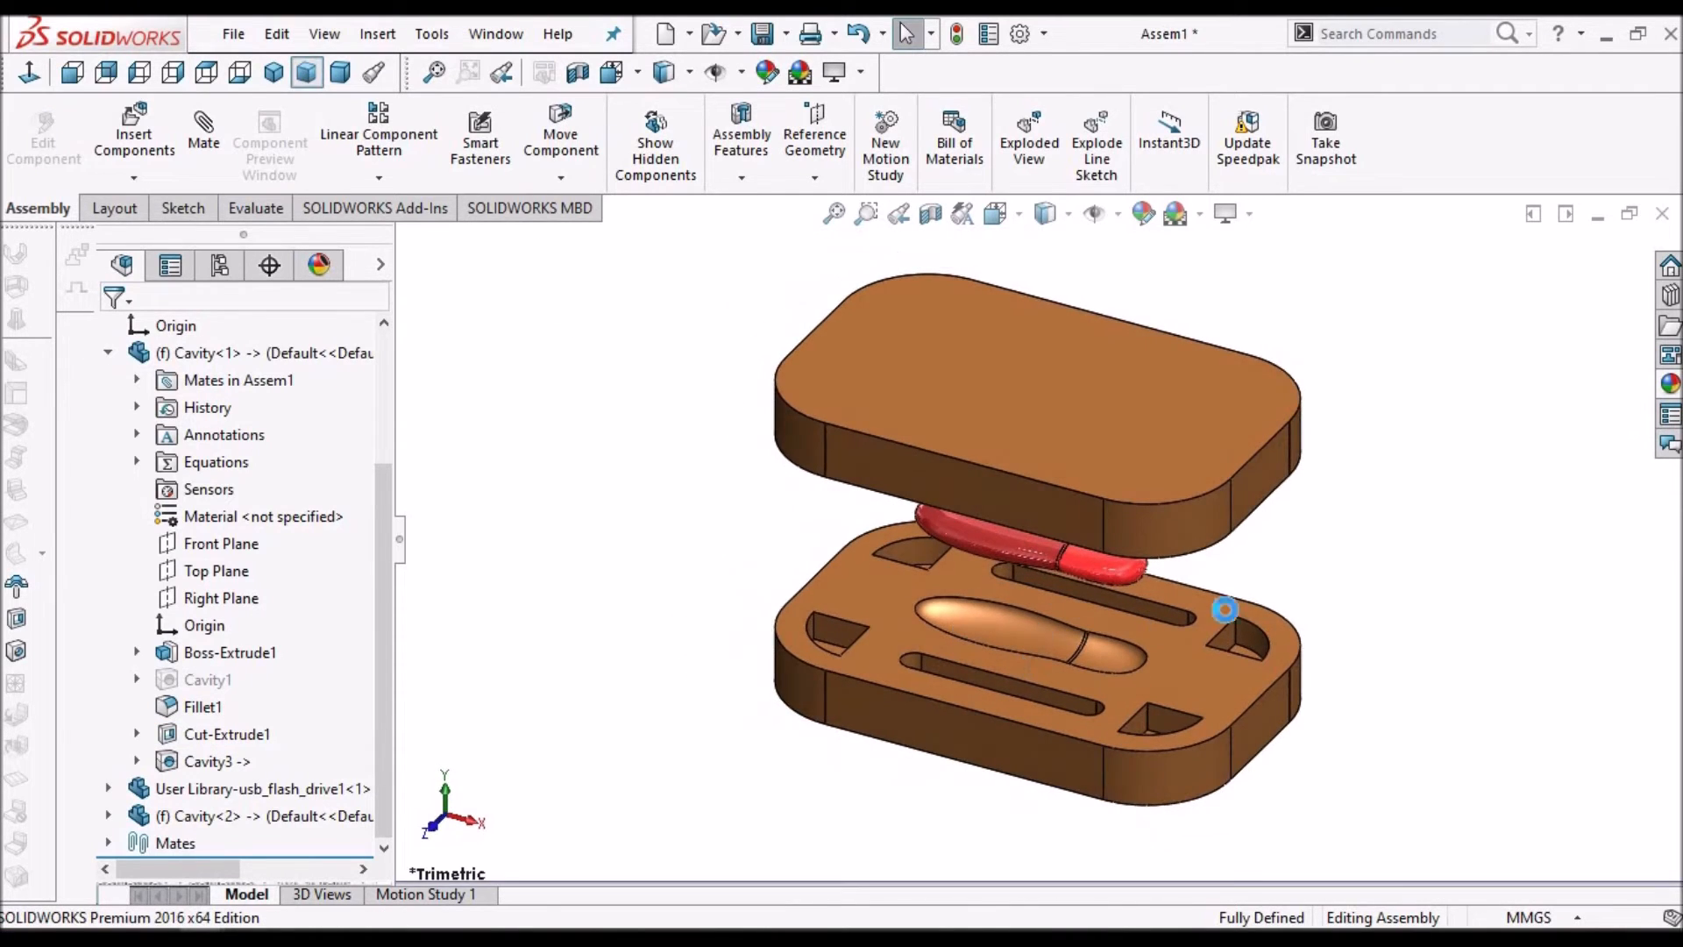
{"action": "middle_click_drag", "start_coordinate": [1236, 568], "coordinate": [1196, 565]}
{"action": "left_click", "coordinate": [975, 476]}
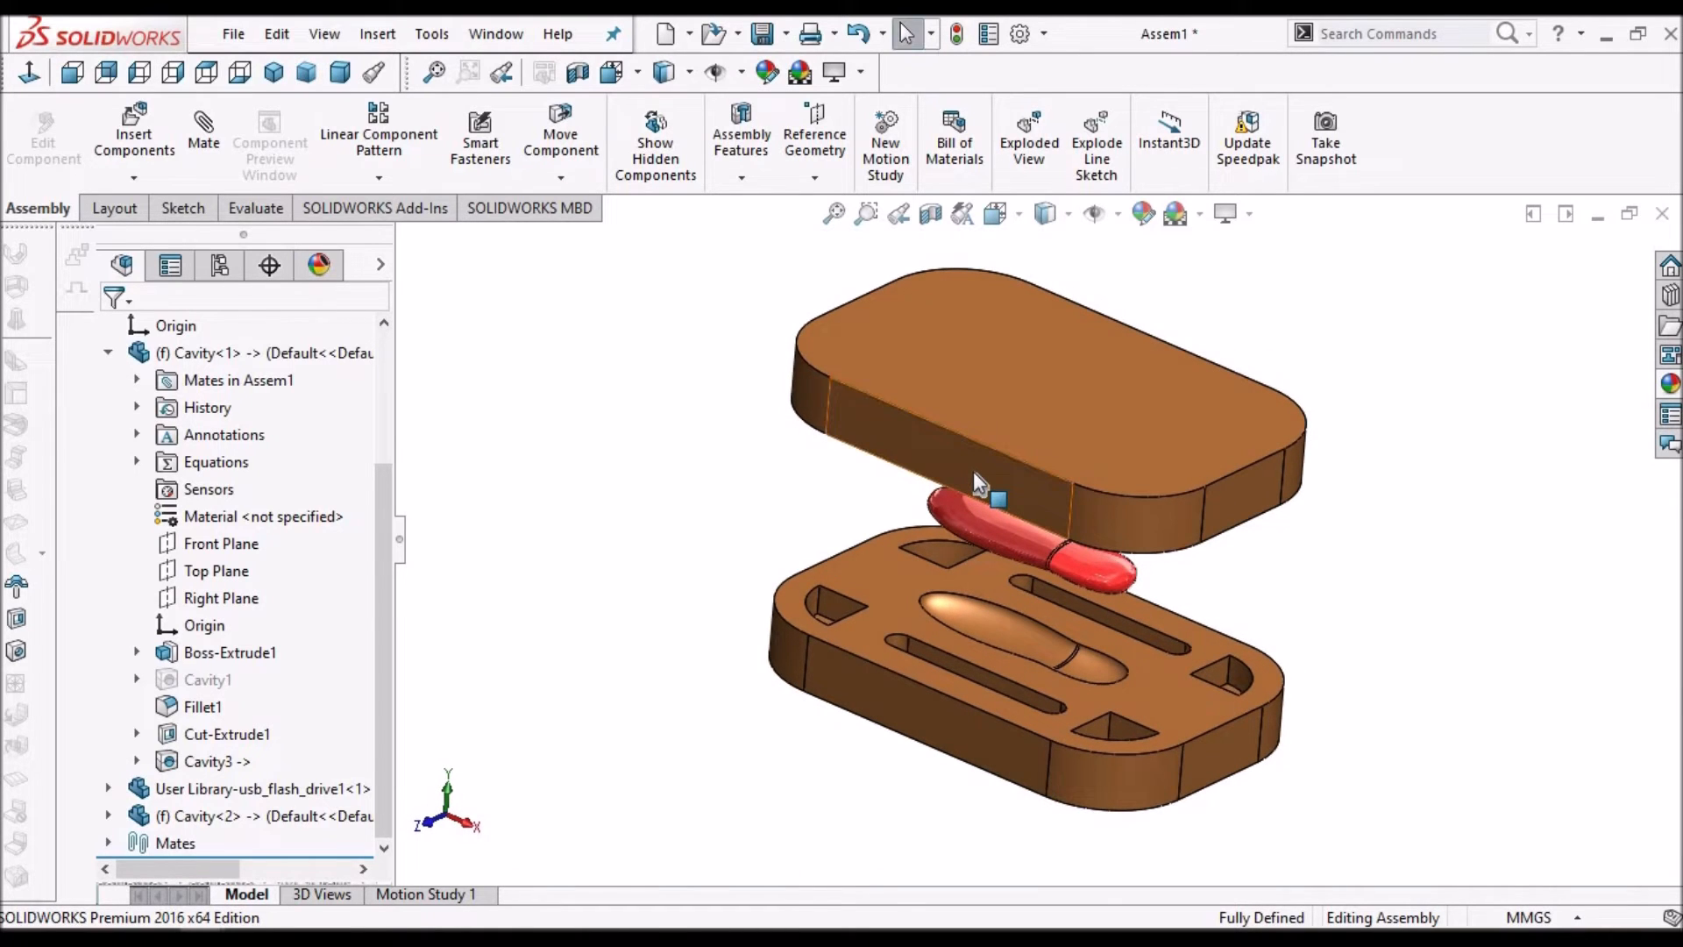
{"action": "left_click", "coordinate": [664, 504]}
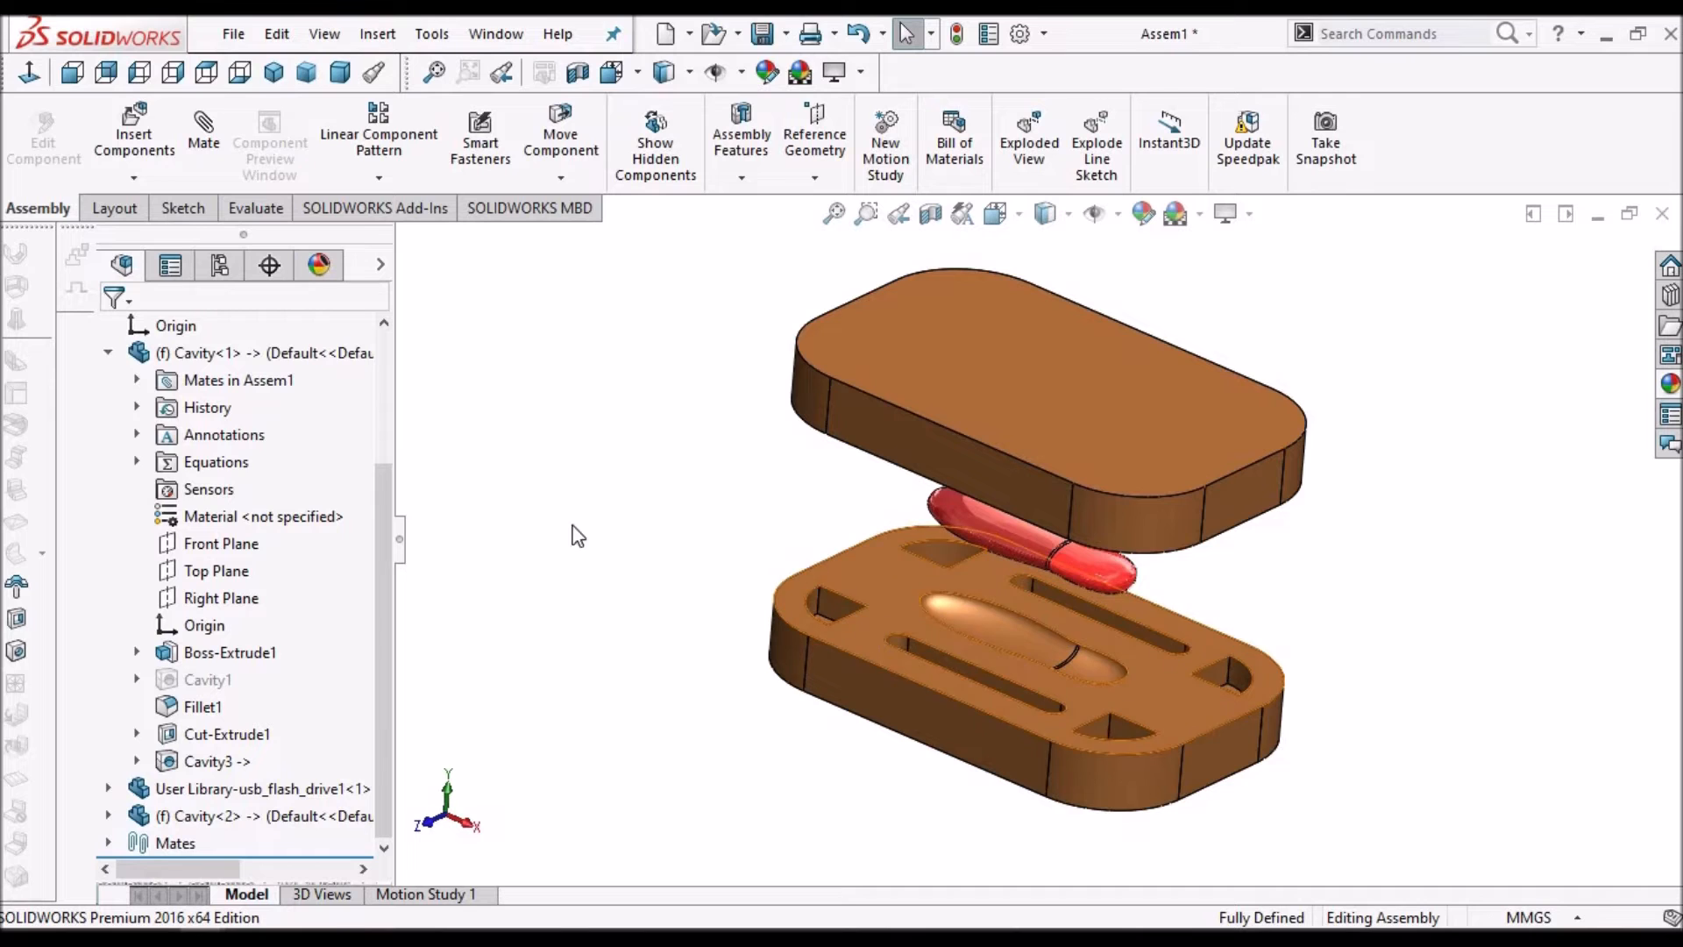
{"action": "mouse_move", "coordinate": [1102, 574]}
{"action": "middle_mouse_down"}
{"action": "mouse_move", "coordinate": [1175, 369]}
{"action": "mouse_move", "coordinate": [1164, 467]}
{"action": "mouse_move", "coordinate": [1115, 561]}
{"action": "middle_mouse_up"}
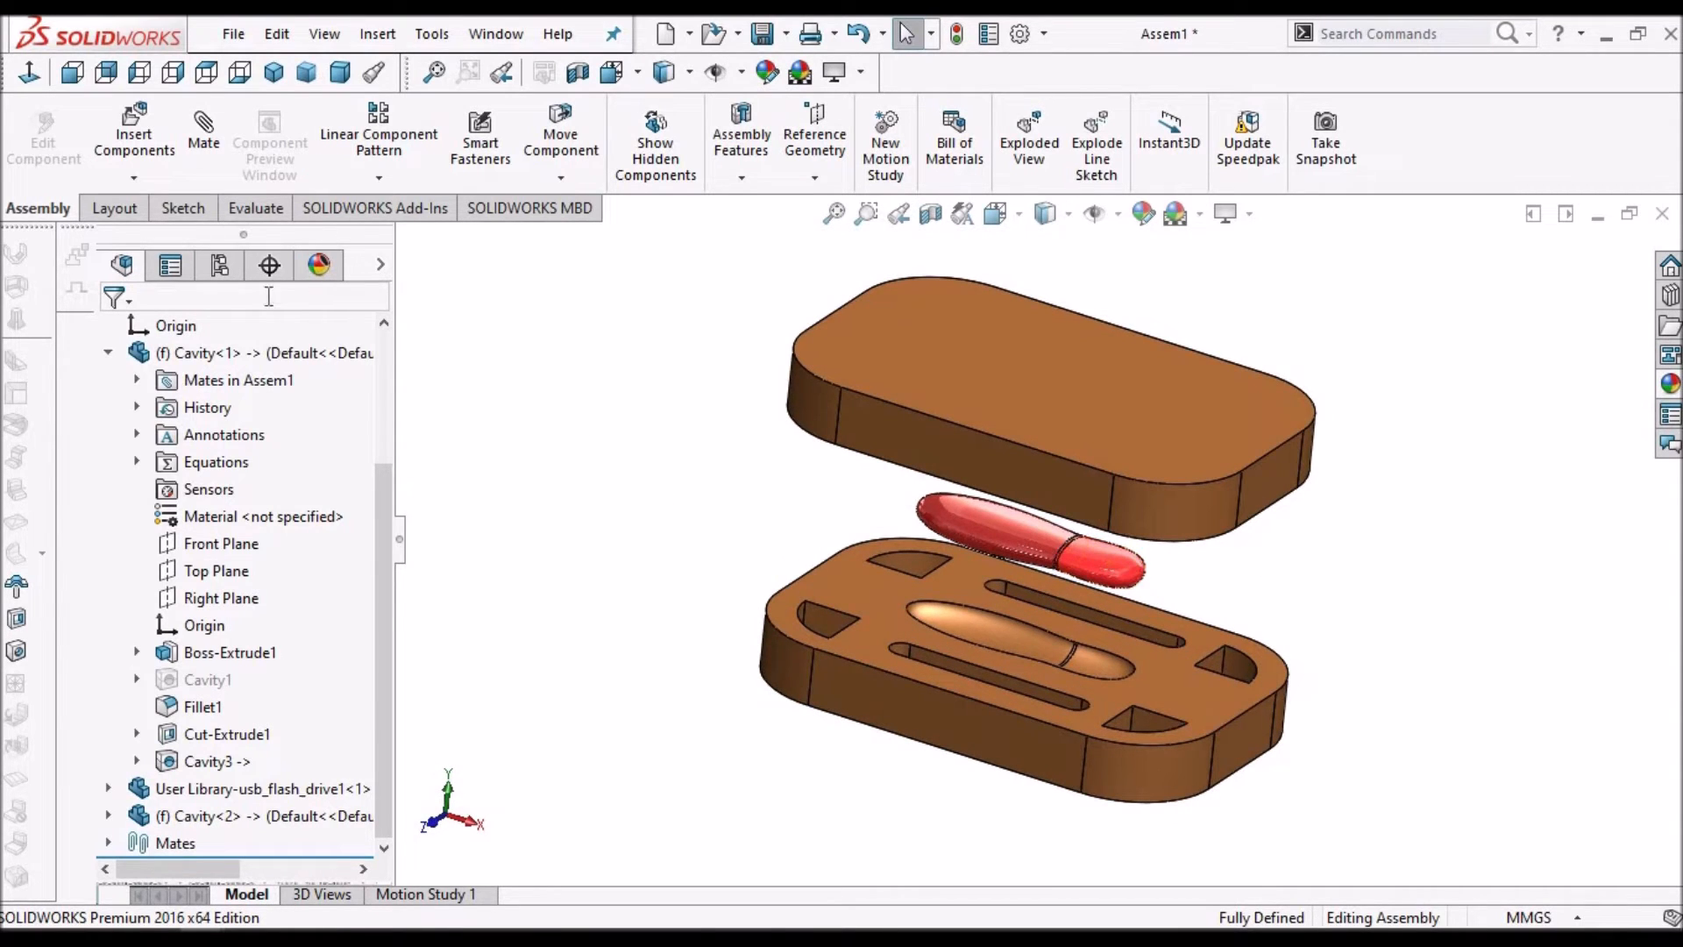
Collapse ExplView1 of the Default configuration to bring the two mold halves together
{"action": "left_click", "coordinate": [219, 266]}
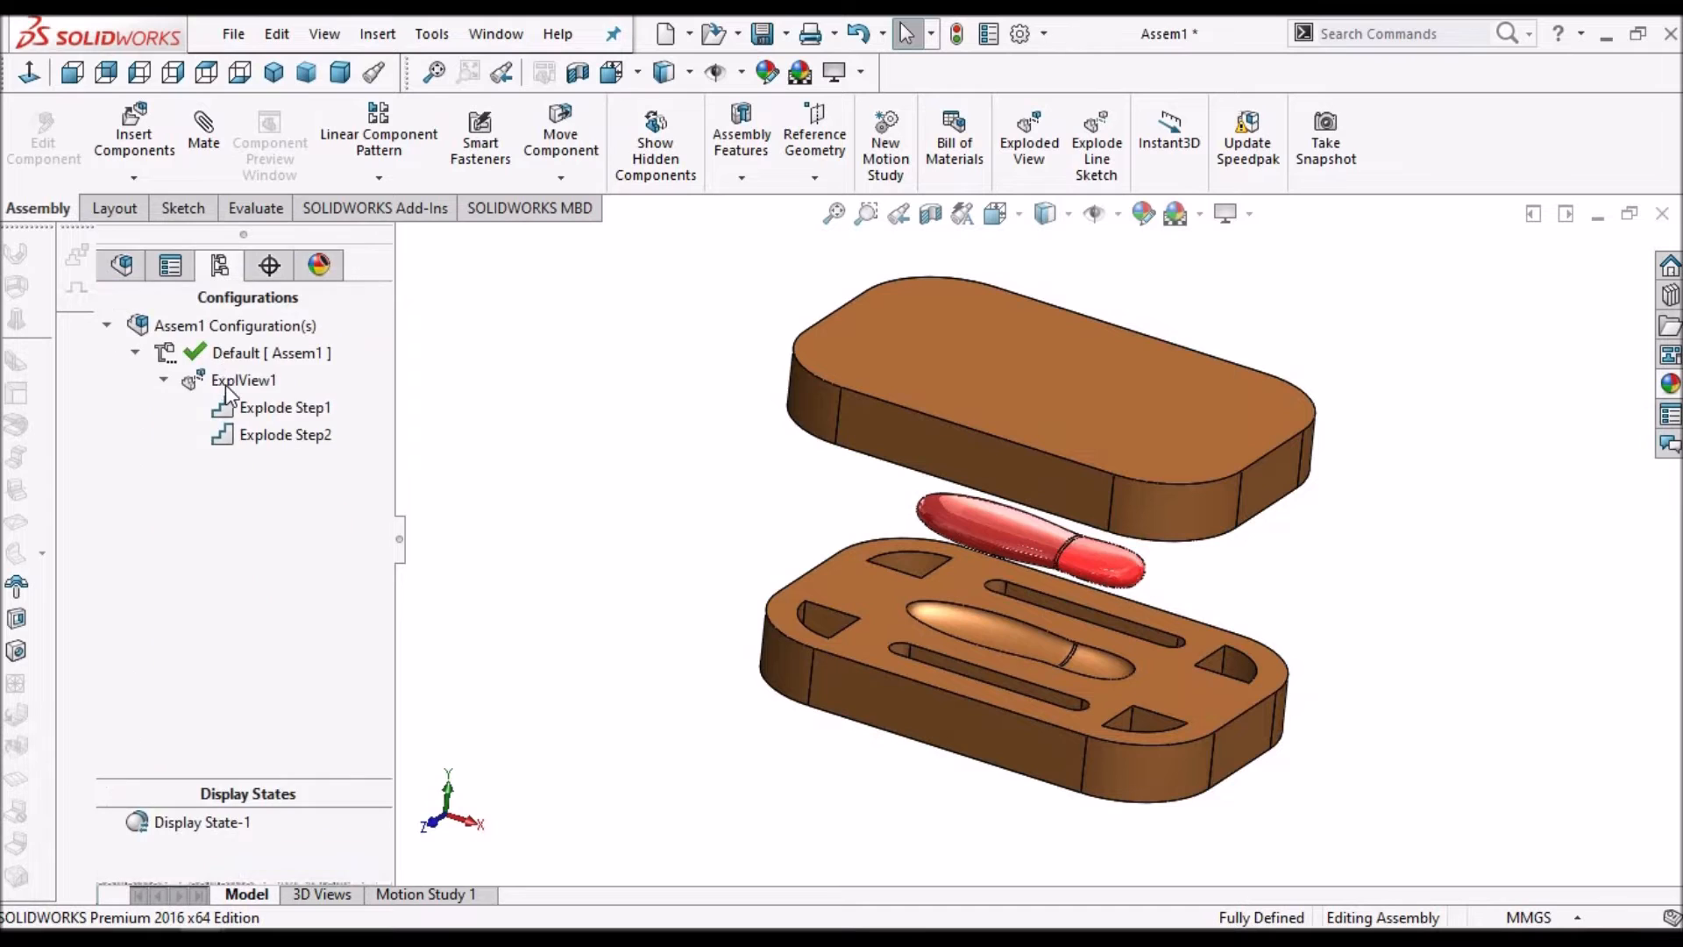
{"action": "right_click", "coordinate": [224, 384]}
{"action": "left_click", "coordinate": [258, 399]}
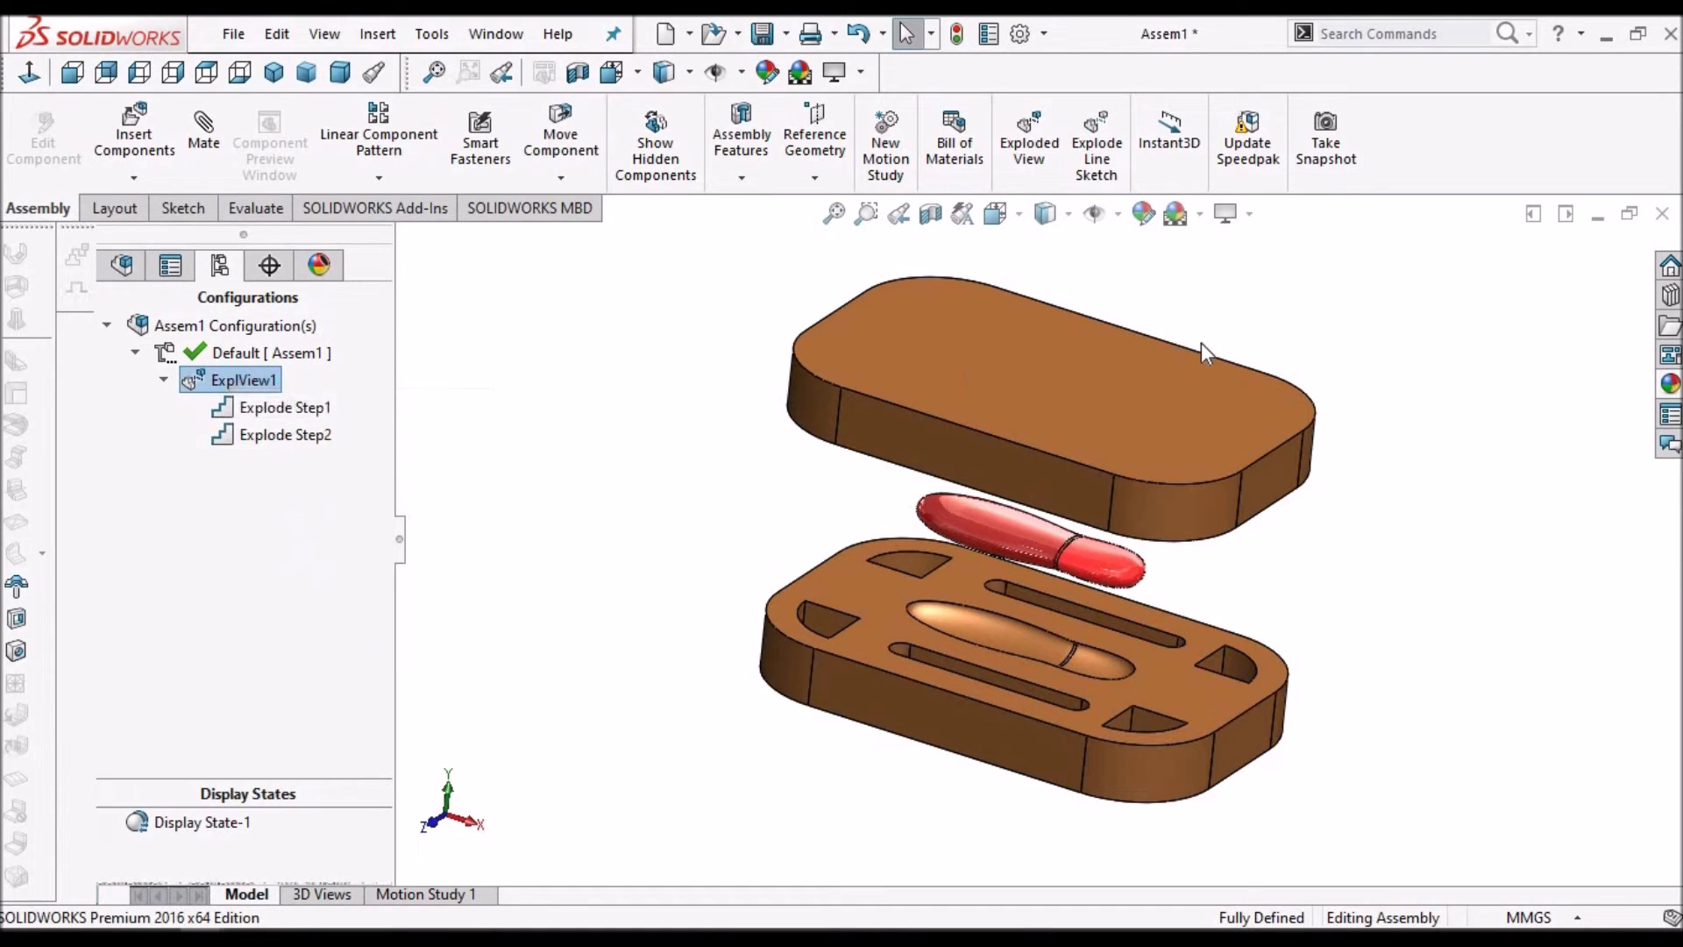
Make the upper Cavity<2> block transparent and inspect the flash drive inside the closed mold from the trimetric view
{"action": "left_click", "coordinate": [1064, 559]}
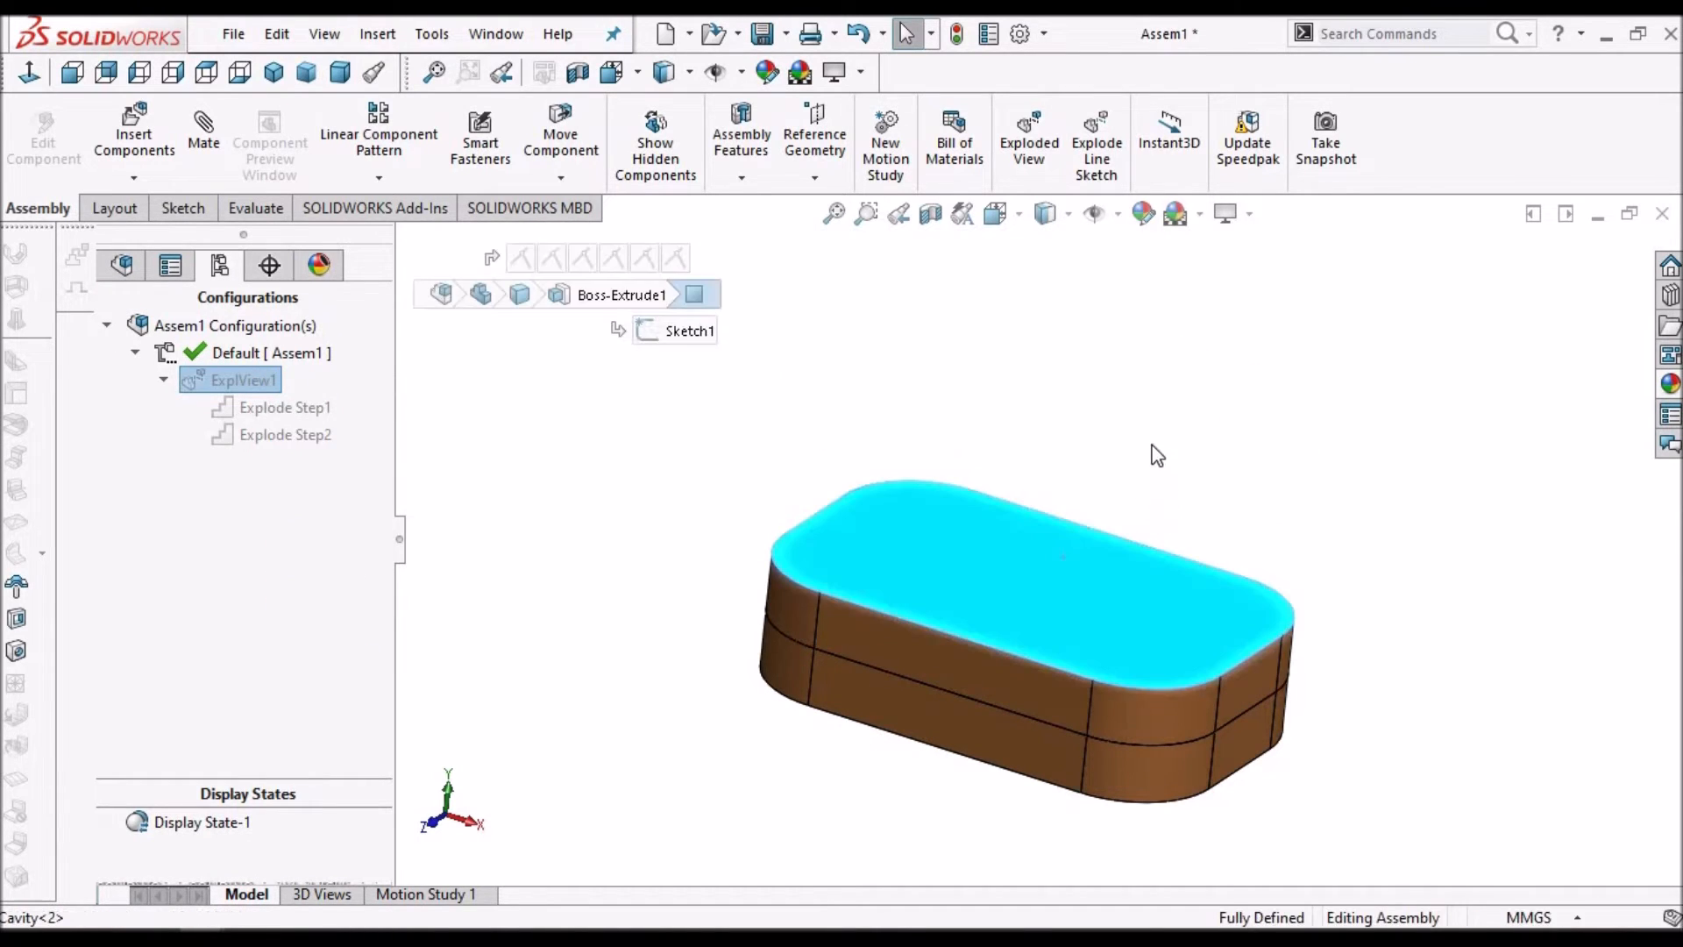
{"action": "left_click", "coordinate": [1330, 511]}
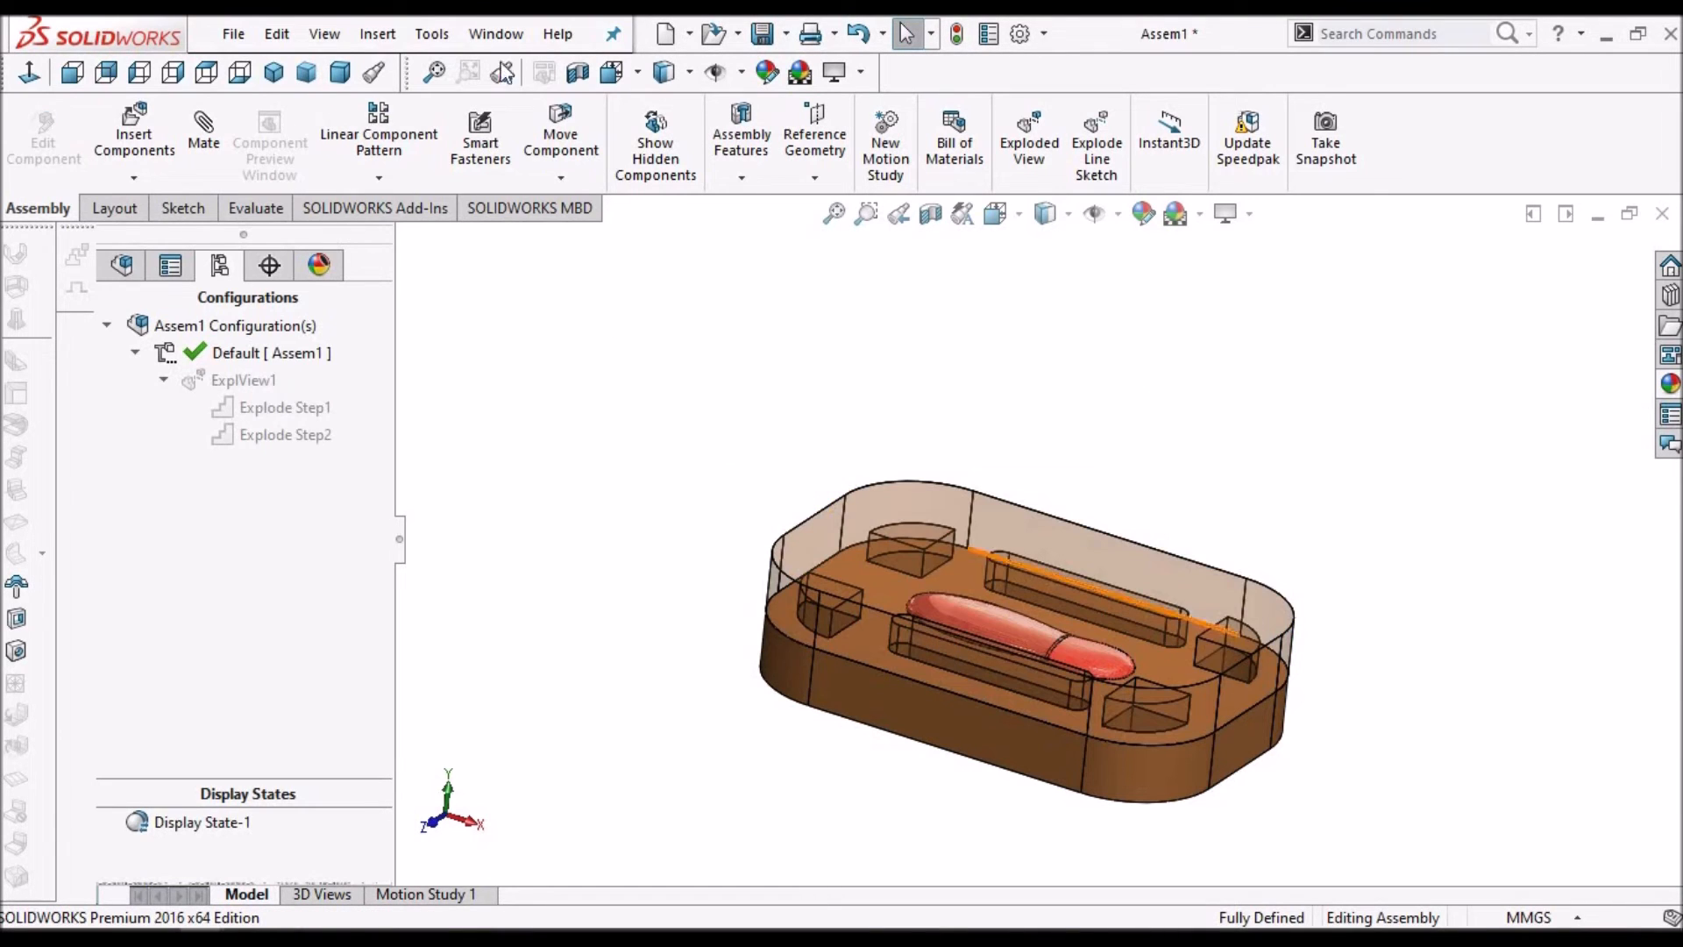
{"action": "left_click", "coordinate": [305, 73]}
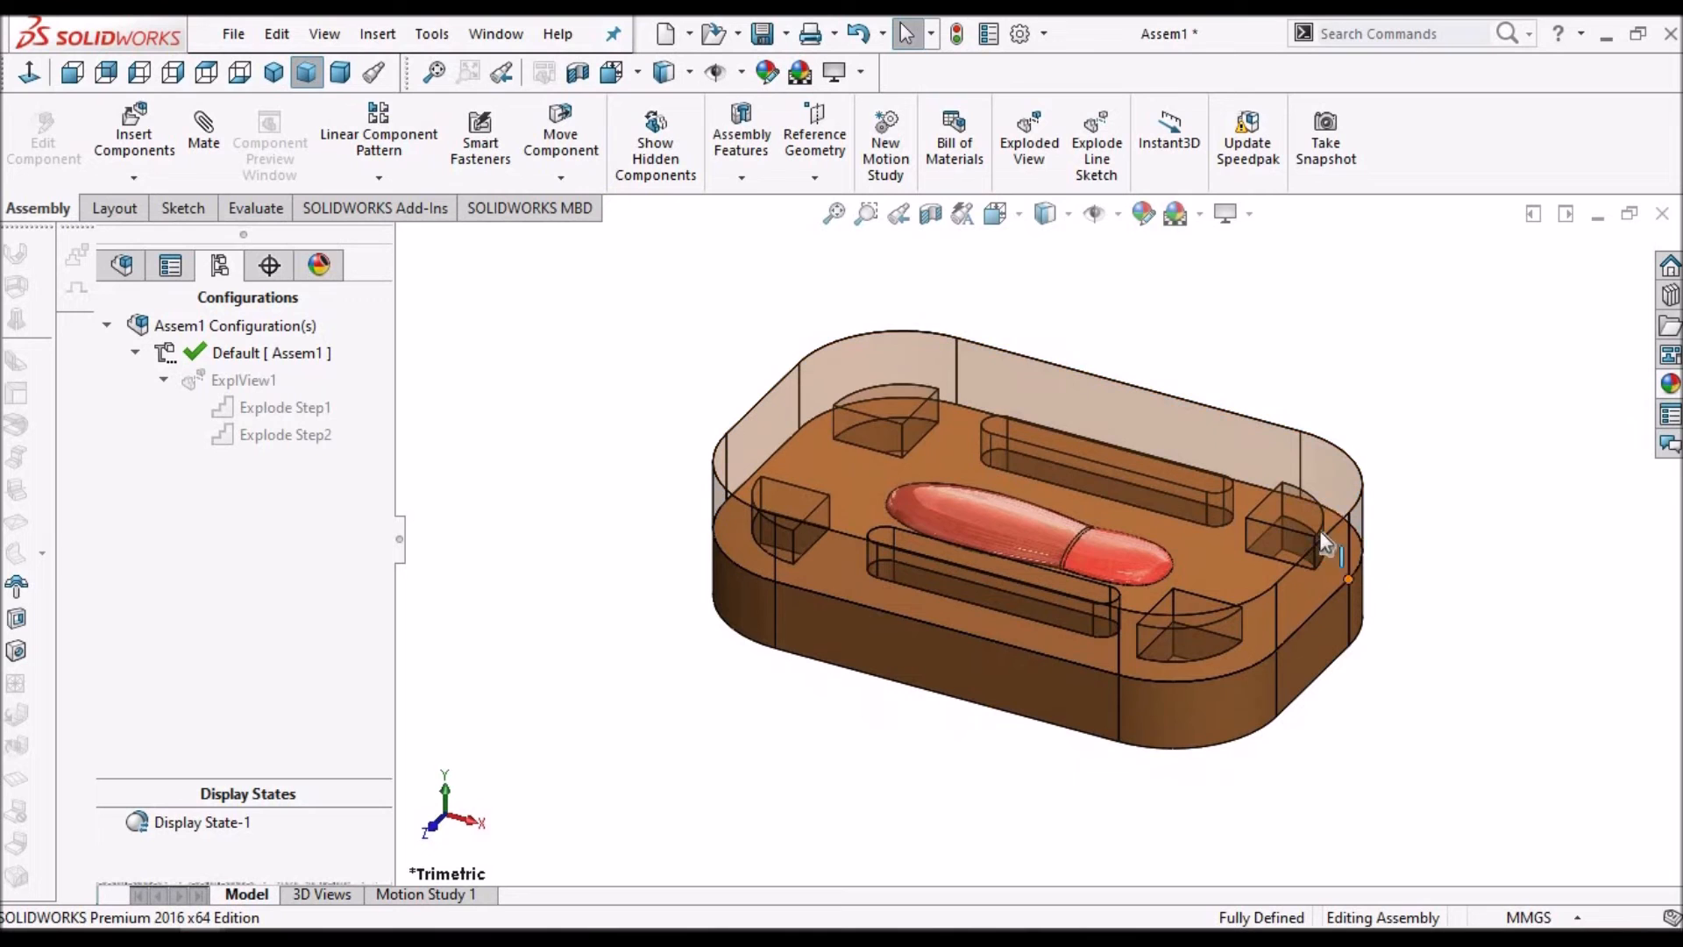
{"action": "middle_click_drag", "start_coordinate": [1250, 585], "coordinate": [1442, 597]}
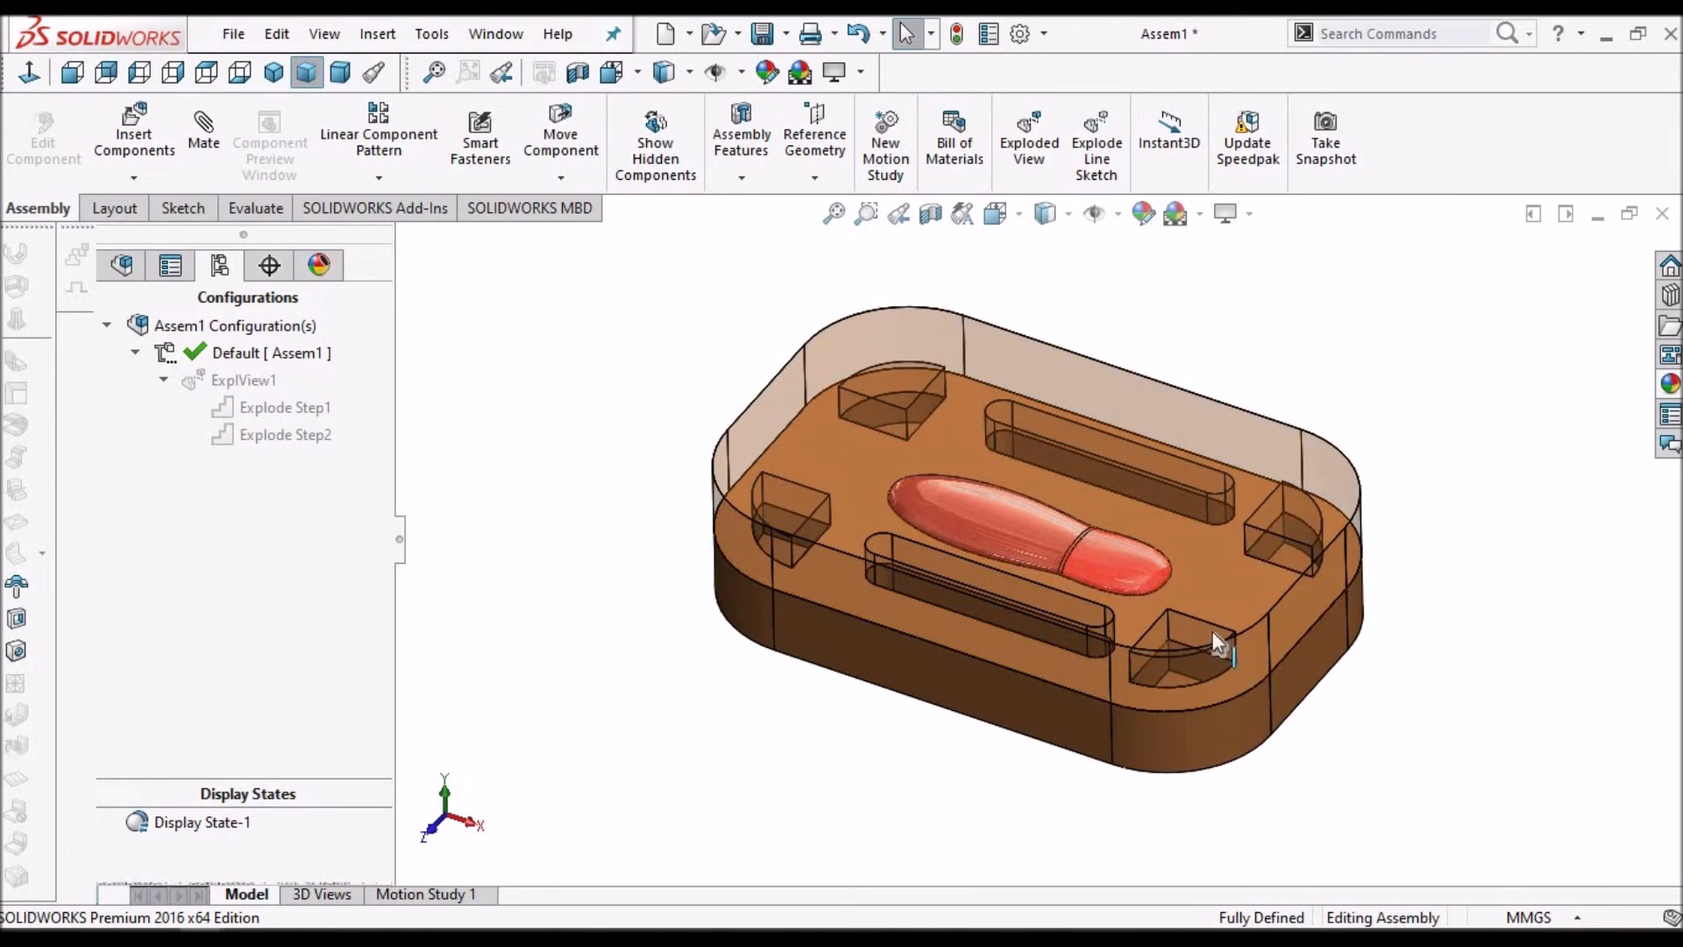
{"action": "middle_click_drag", "start_coordinate": [1202, 528], "coordinate": [1208, 417]}
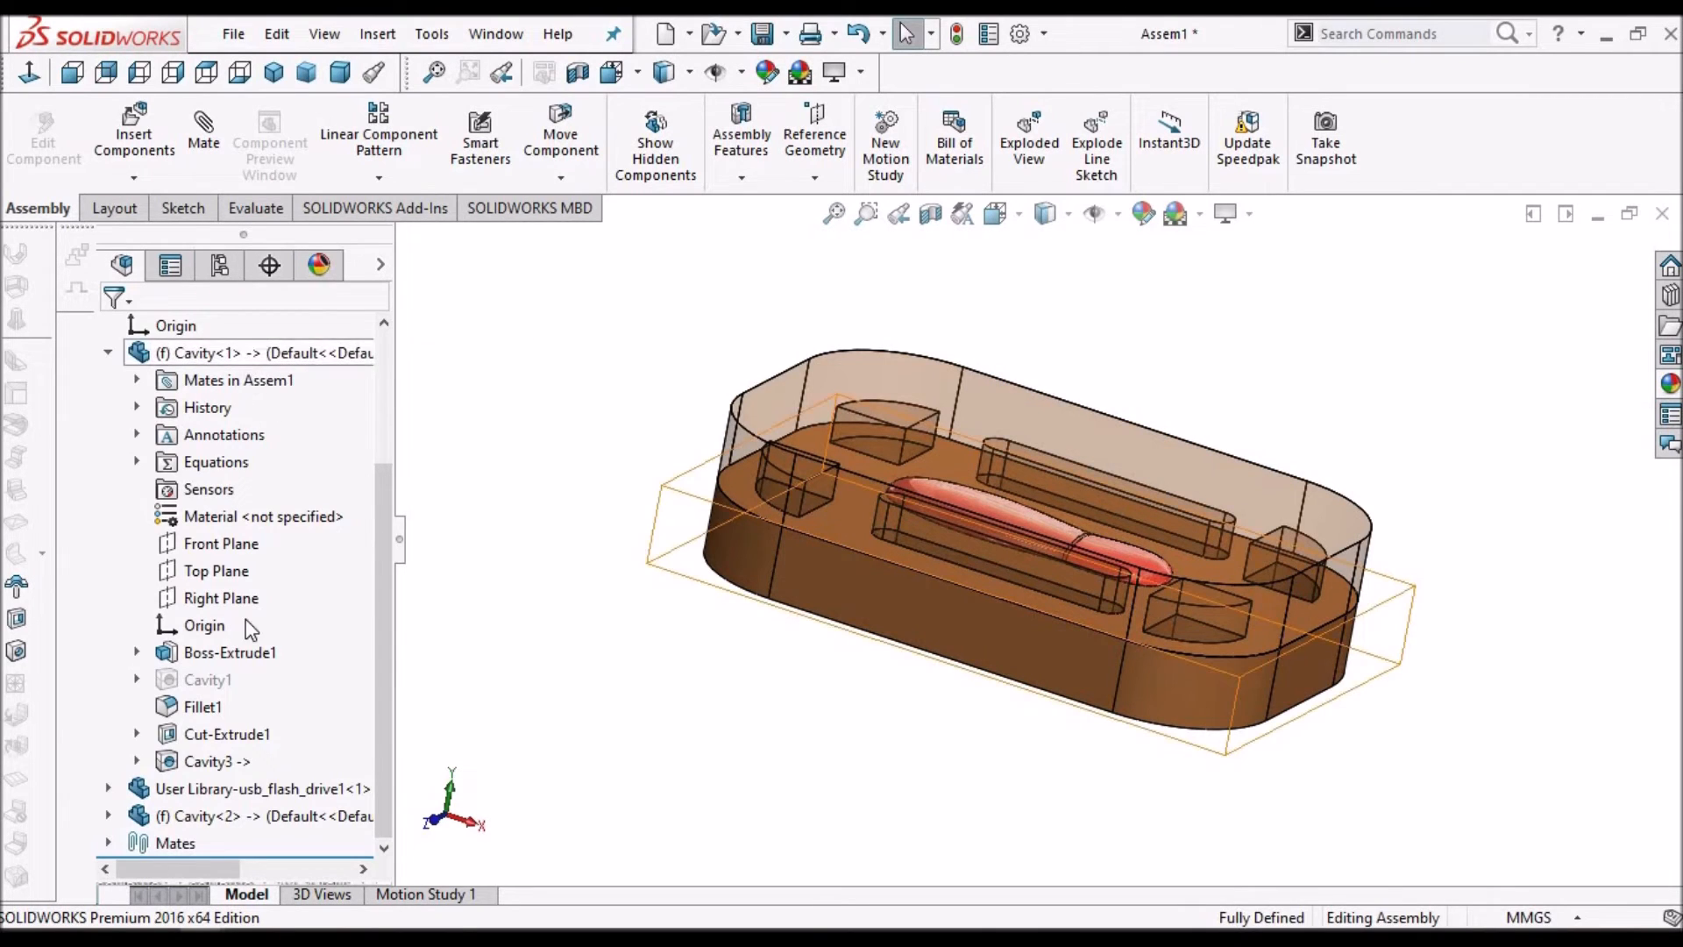
Open the User Library-usb_flash_drive1 part in its own window and examine its usb_cover1 and usb_case1 bodies
{"action": "left_click", "coordinate": [210, 786]}
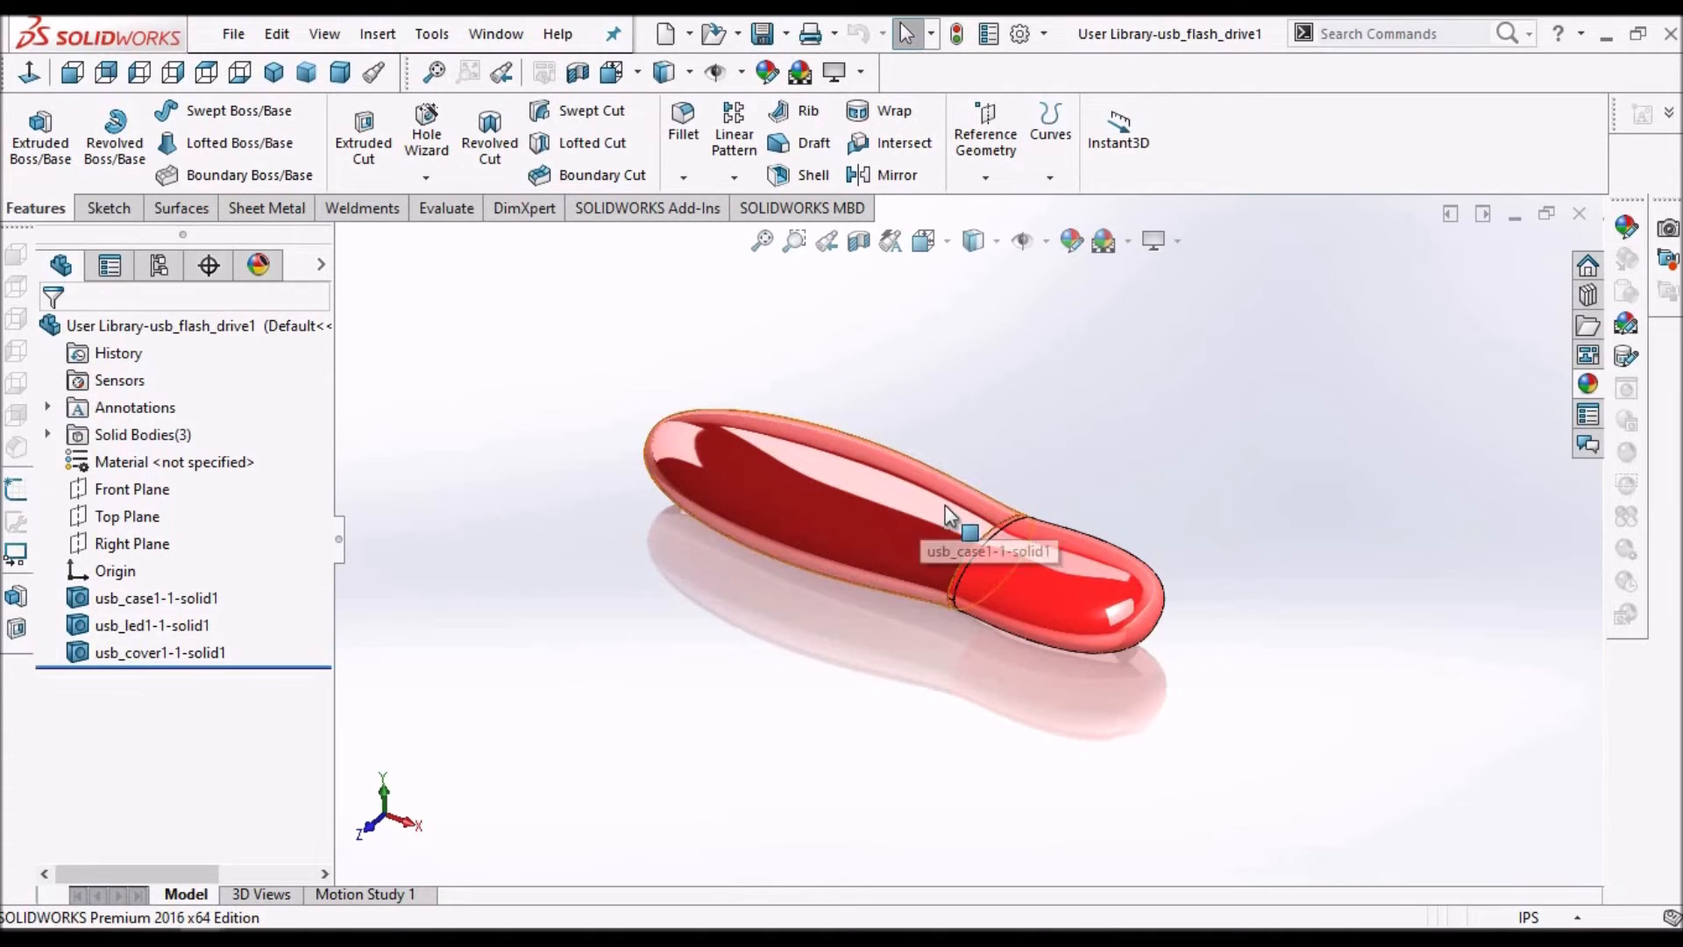
{"action": "middle_click_drag", "start_coordinate": [1085, 506], "coordinate": [1095, 561]}
{"action": "left_click", "coordinate": [1095, 561]}
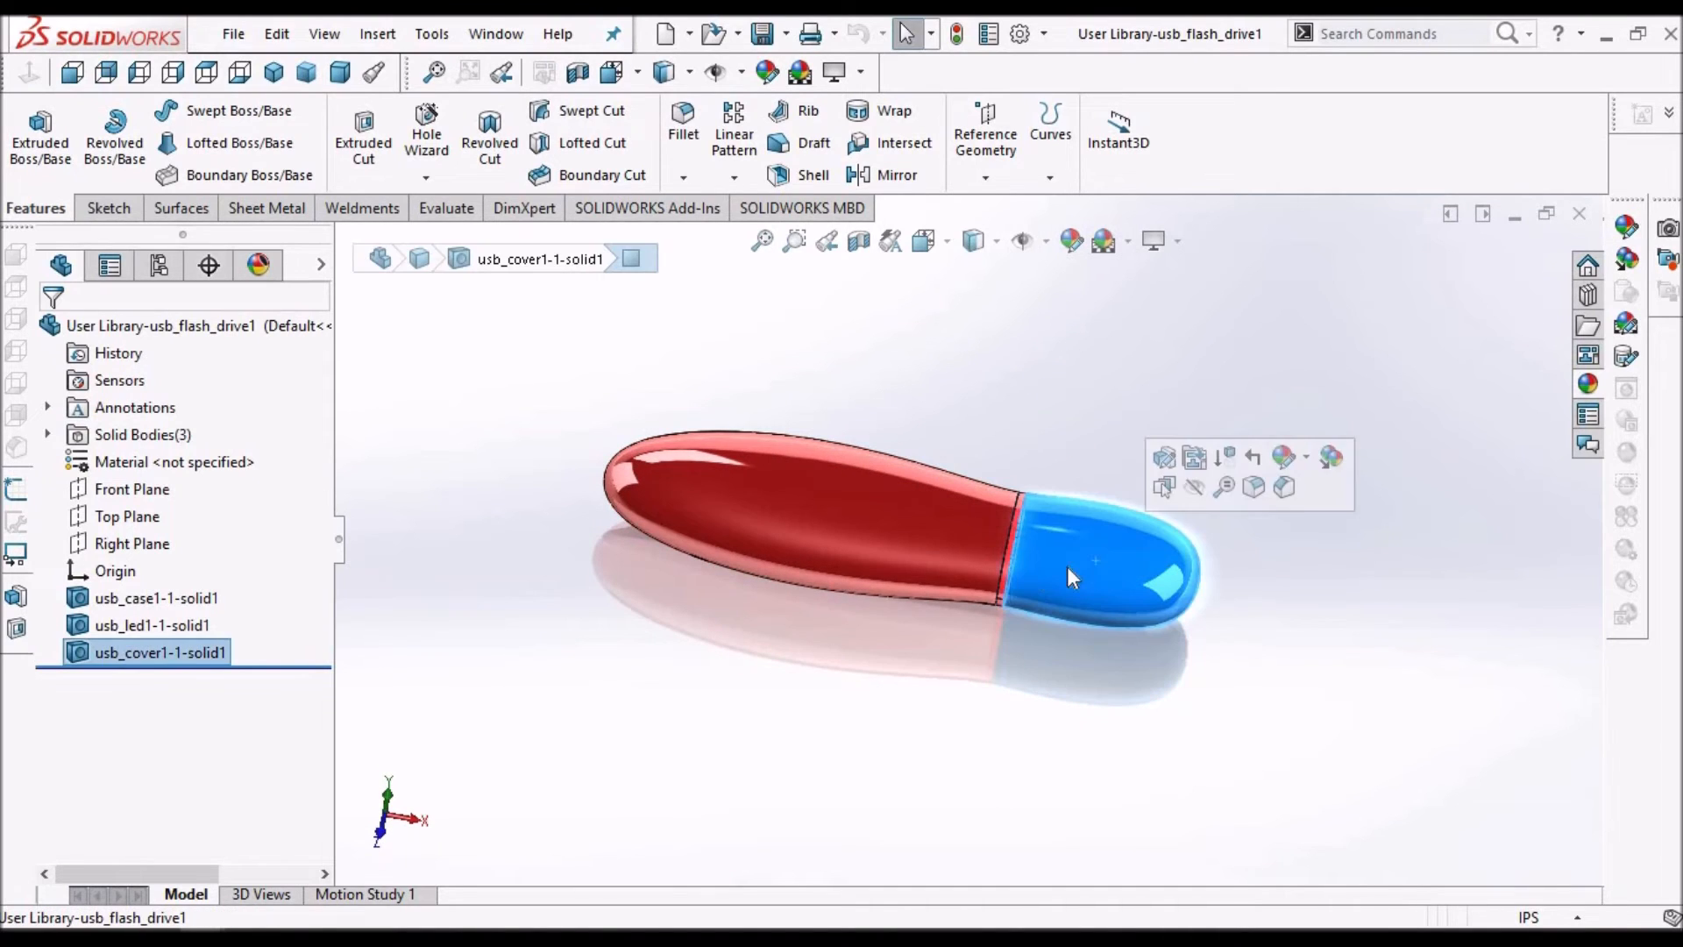
{"action": "left_click", "coordinate": [938, 552]}
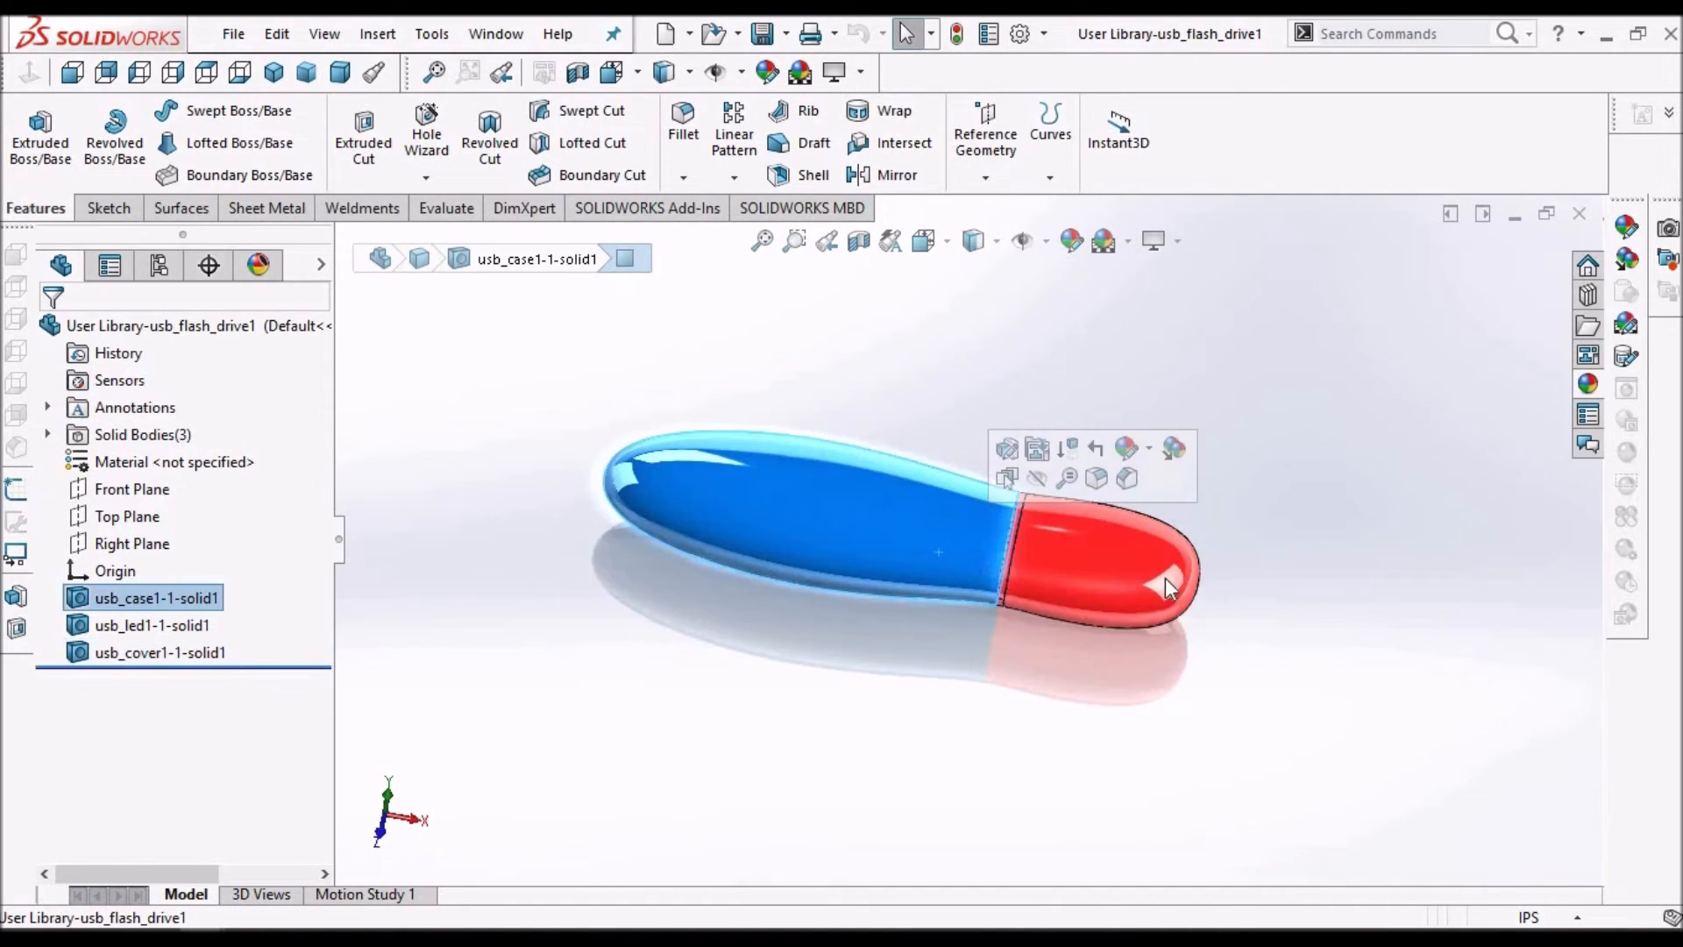
{"action": "left_click", "coordinate": [1301, 582]}
{"action": "middle_click_drag", "start_coordinate": [976, 475], "coordinate": [952, 516]}
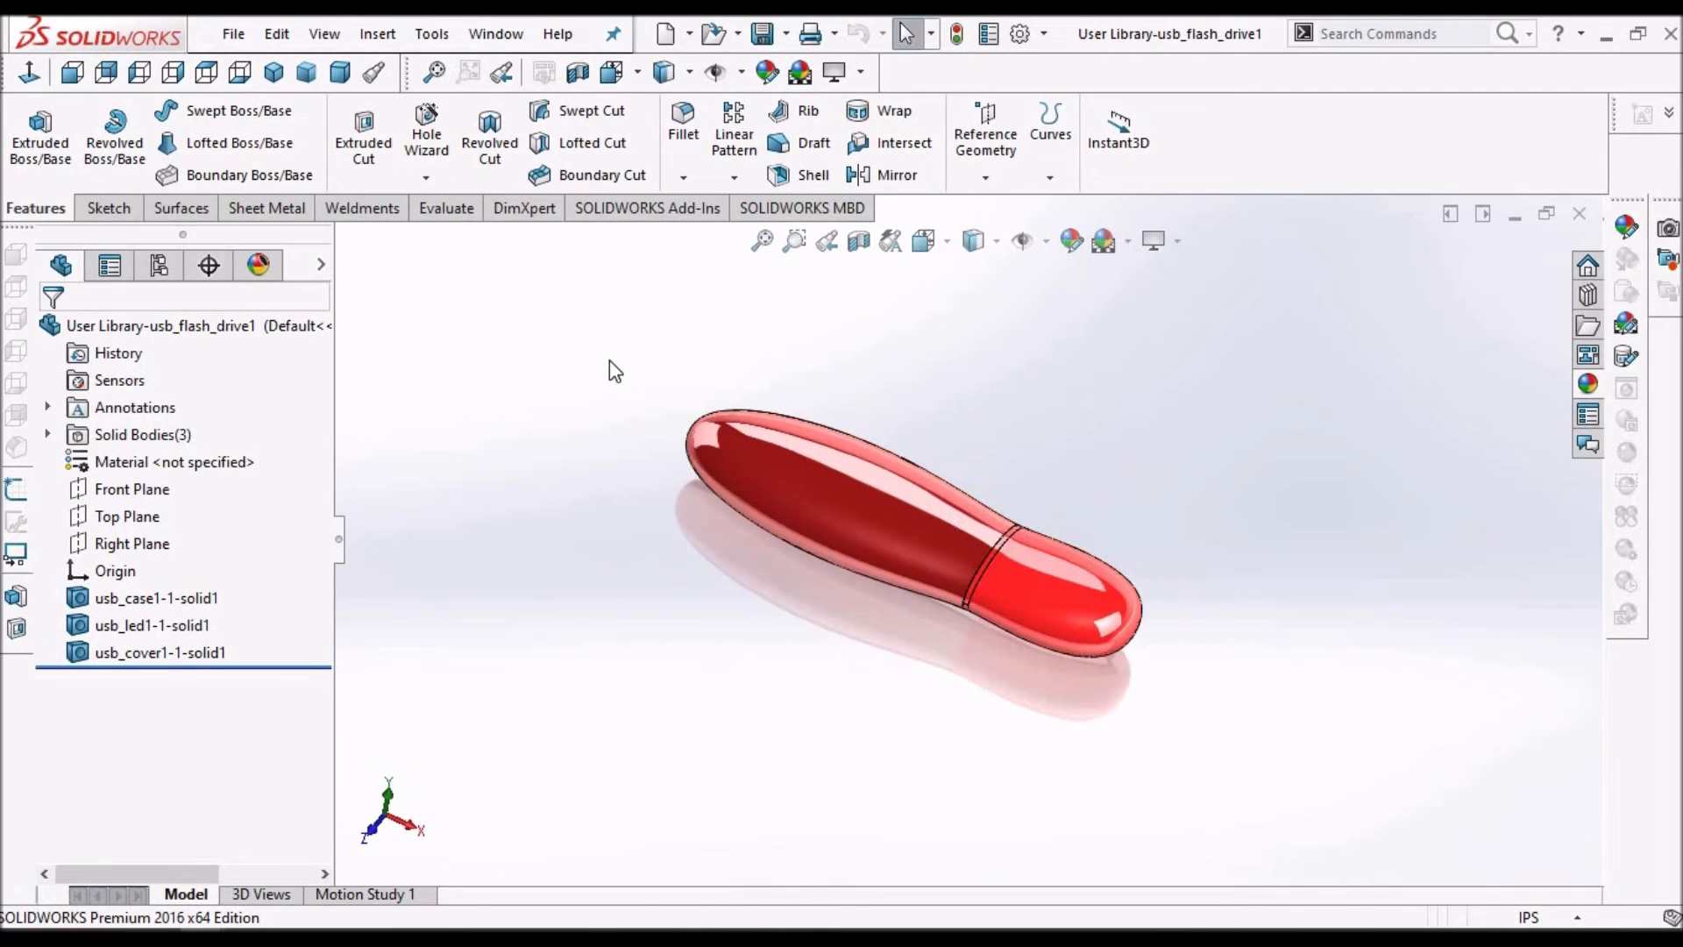
Switch from the flash drive part back to the Assem1 assembly window
{"action": "left_click", "coordinate": [233, 33]}
{"action": "left_click", "coordinate": [1014, 103]}
{"action": "left_click", "coordinate": [491, 37]}
{"action": "left_click", "coordinate": [530, 290]}
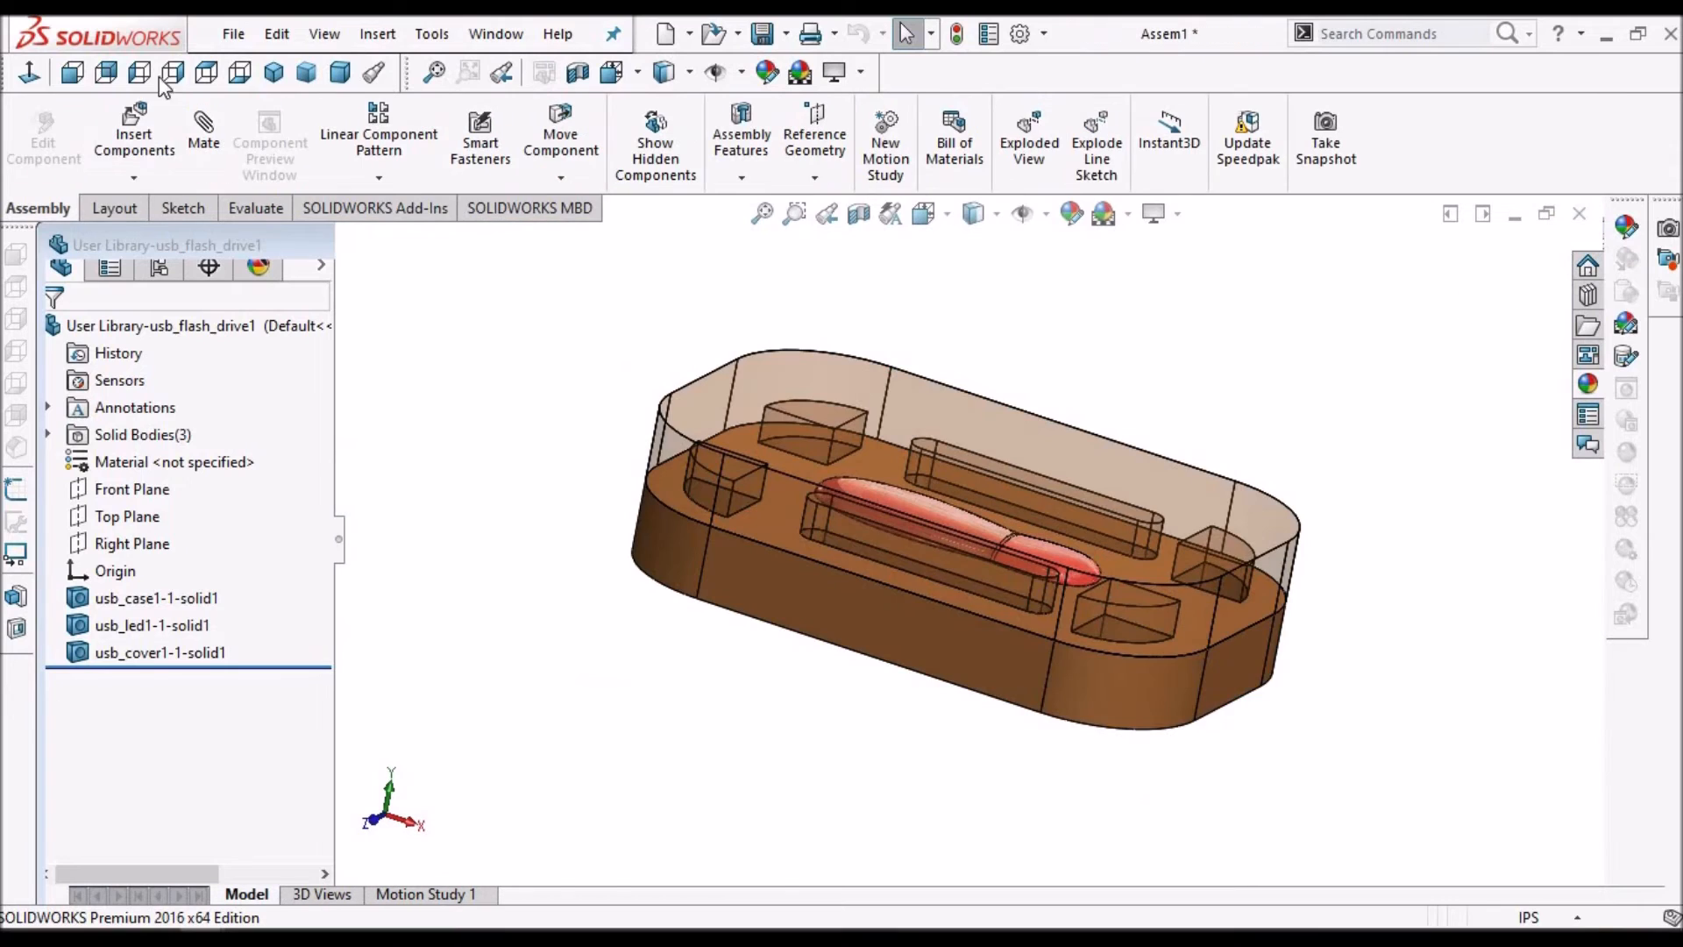
Examine the Save As options for saving Assem1 as a Part (*.prt;*.sldprt), and leave without saving
{"action": "left_click", "coordinate": [233, 34]}
{"action": "left_click", "coordinate": [305, 303]}
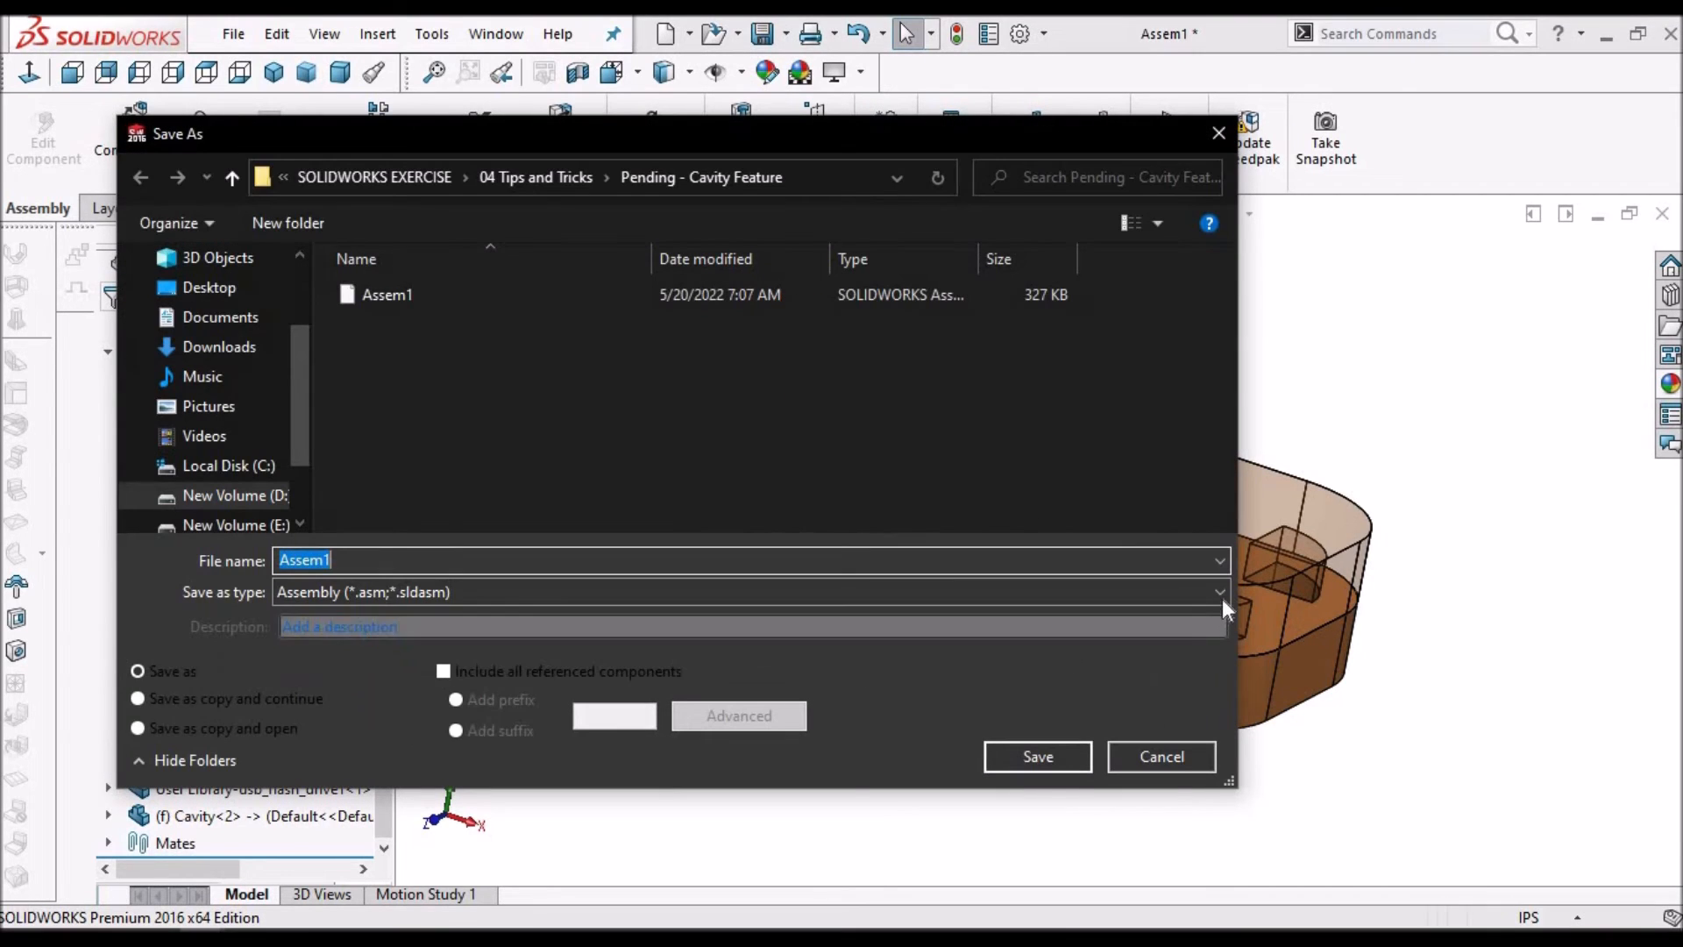
{"action": "left_click", "coordinate": [1219, 592]}
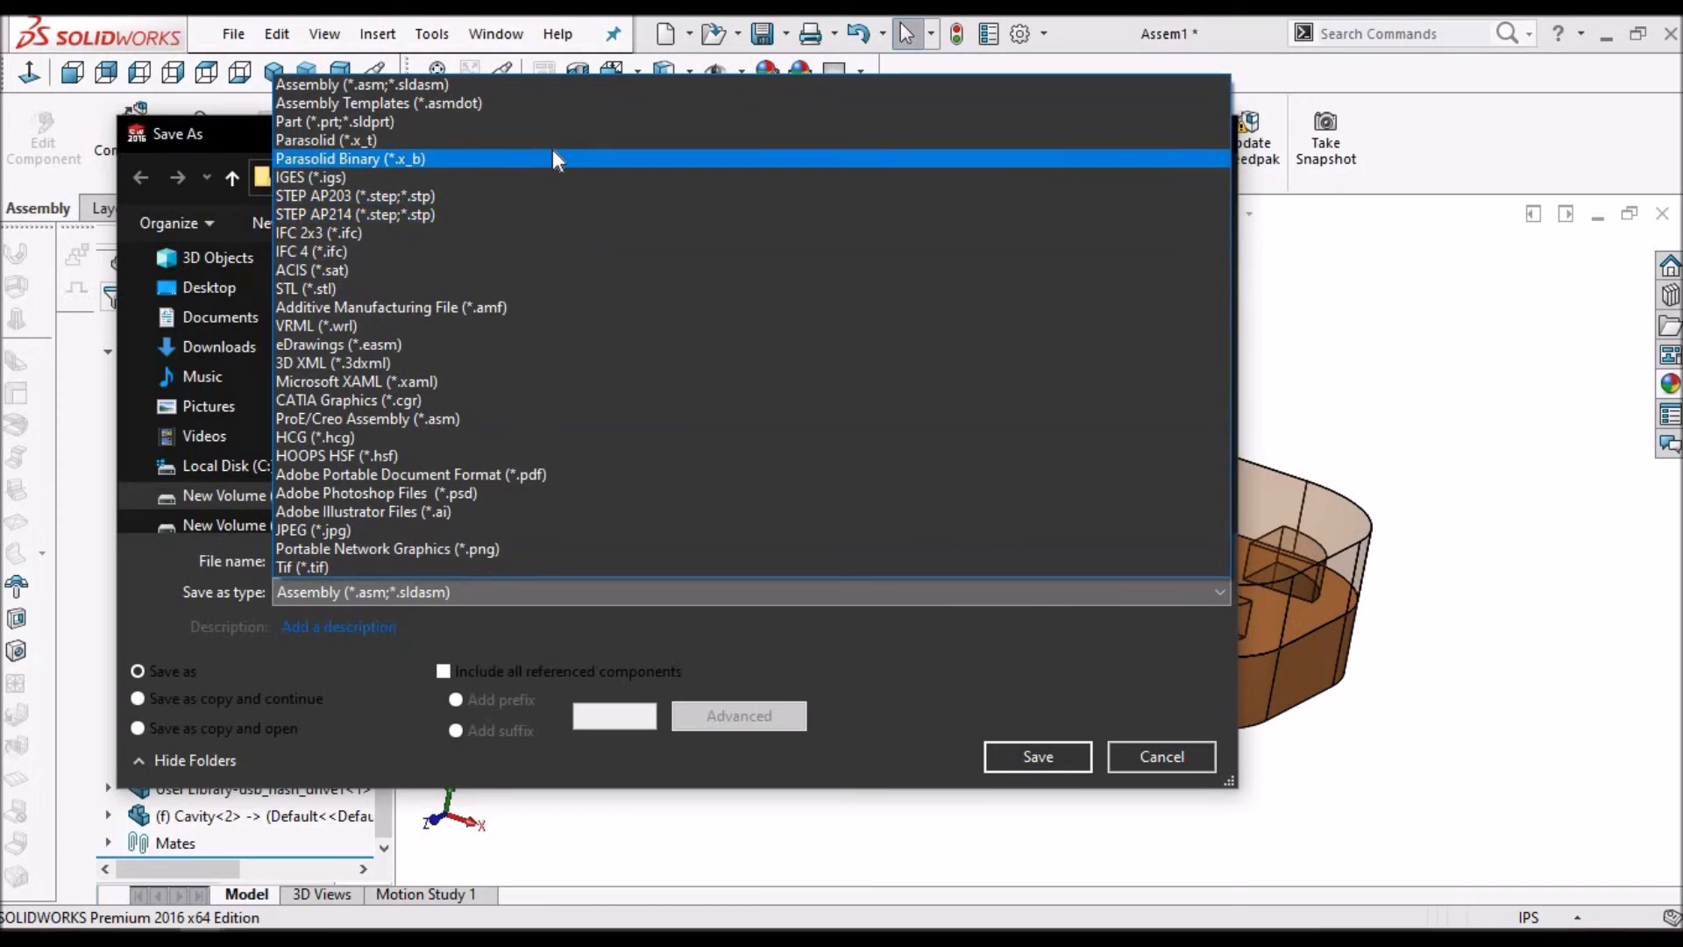
{"action": "left_click", "coordinate": [489, 122]}
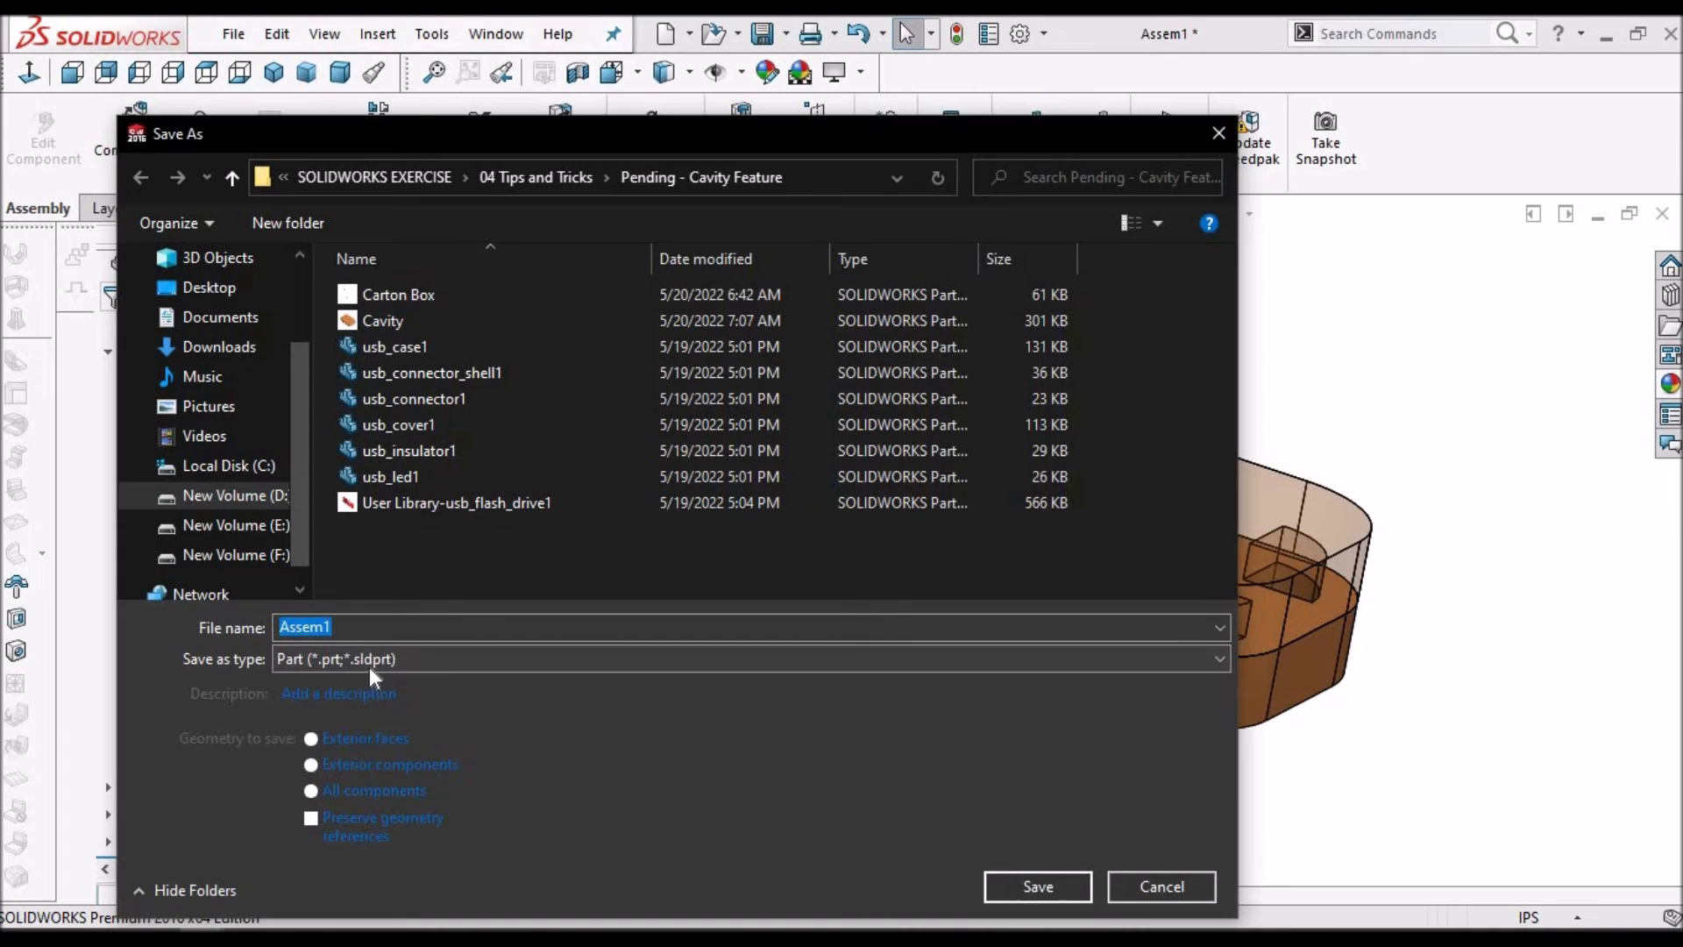
{"action": "left_click", "coordinate": [1173, 888]}
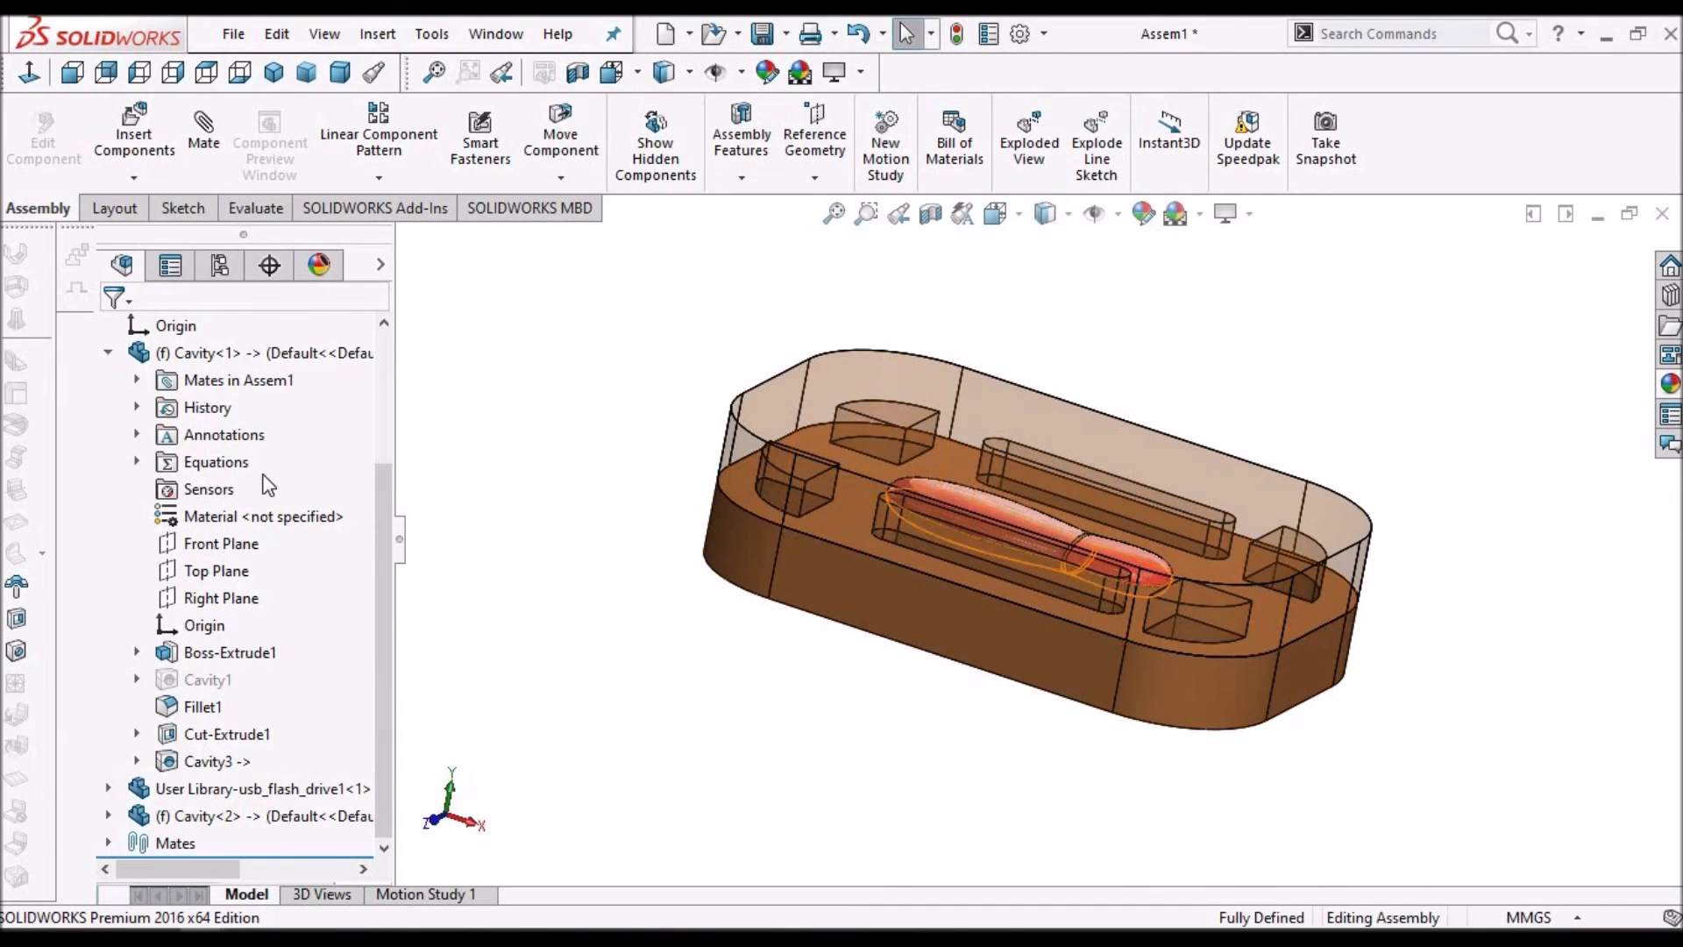
{"action": "right_click", "coordinate": [226, 788]}
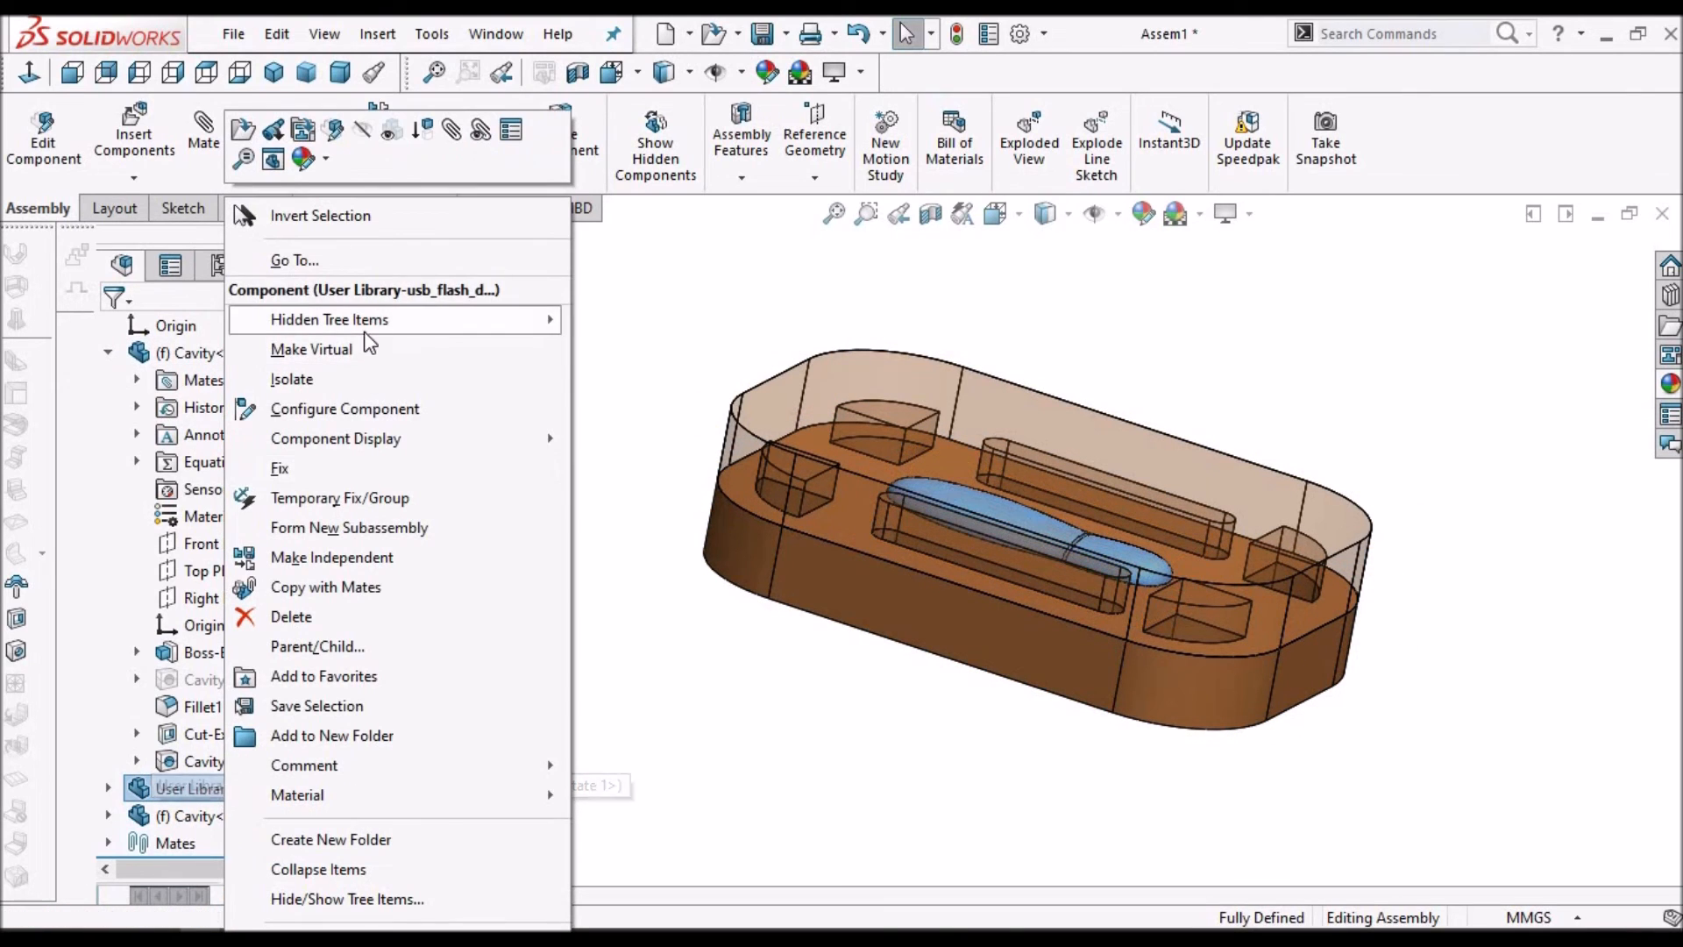
{"action": "left_click", "coordinate": [1054, 306]}
{"action": "key", "text": "Escape"}
Collapse the feature listing of Cavity<1> in the assembly's feature tree
{"action": "scroll", "coordinate": [1032, 580], "scroll_direction": "up", "scroll_amount": 2}
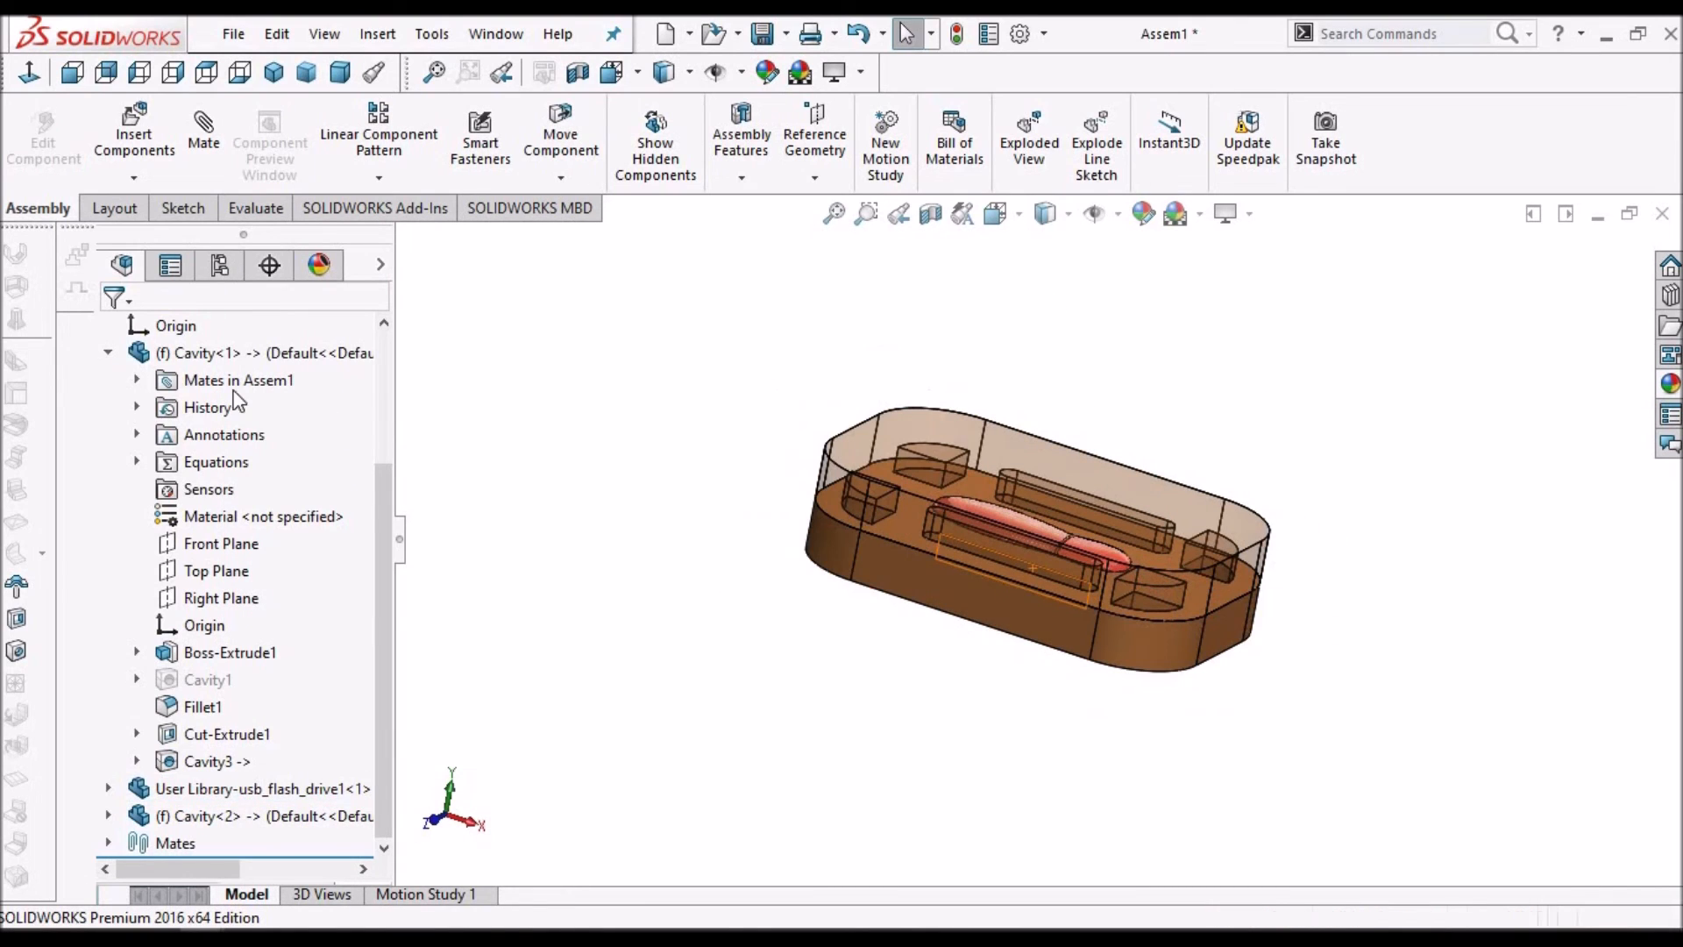
{"action": "left_click", "coordinate": [108, 353]}
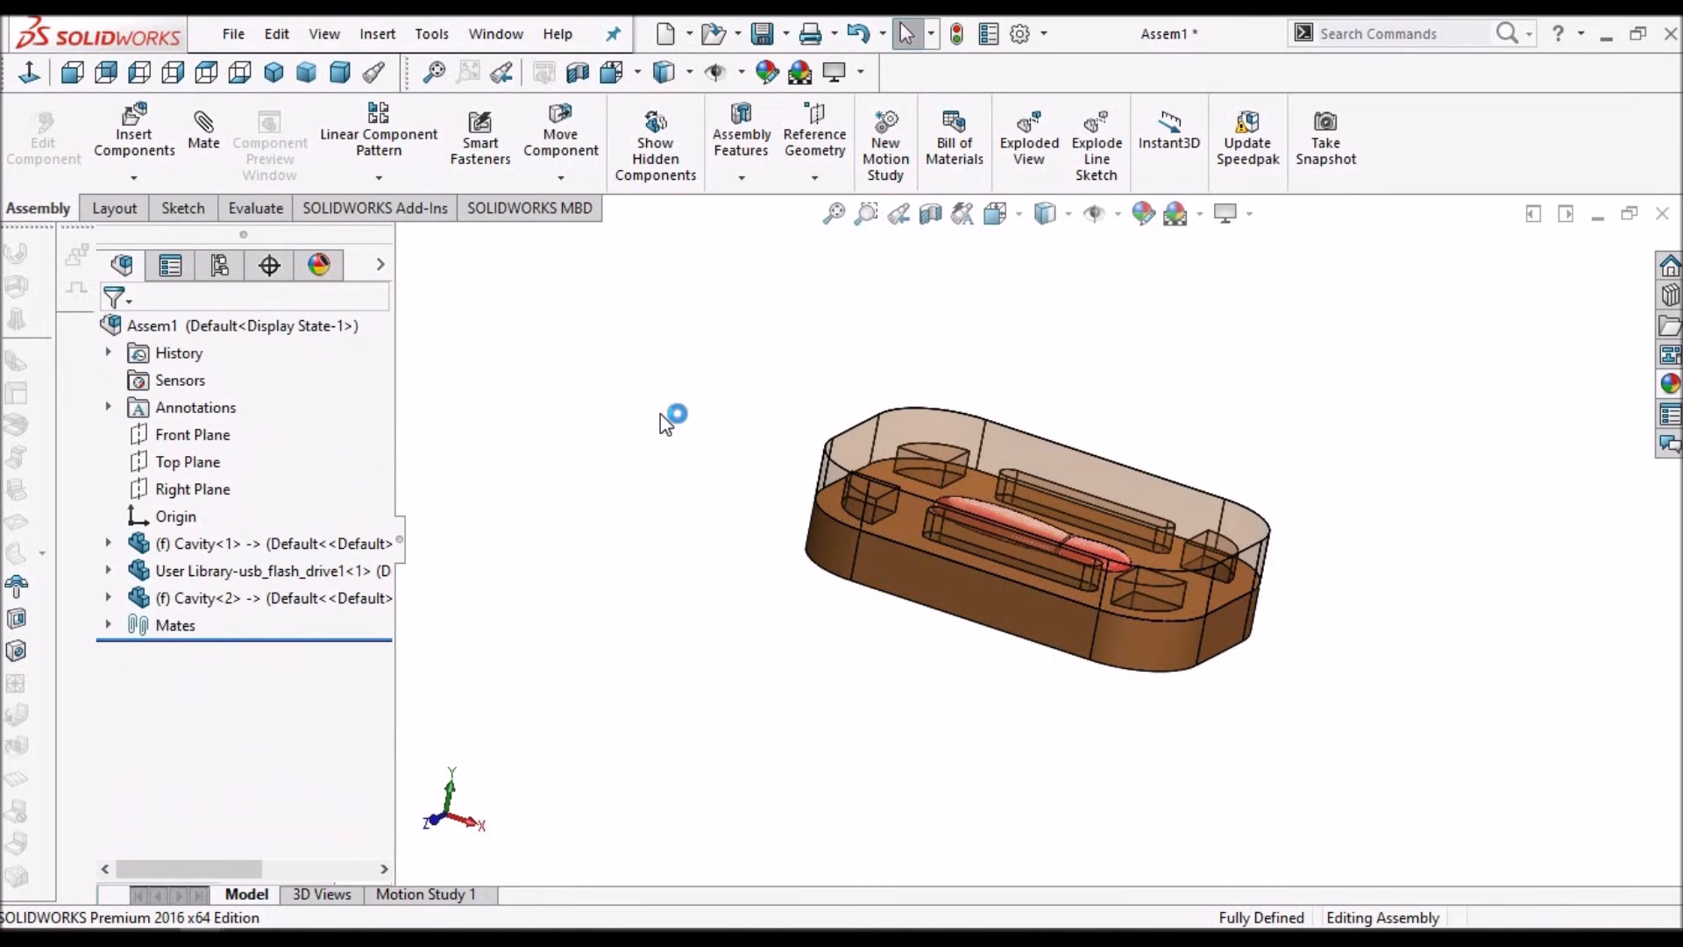